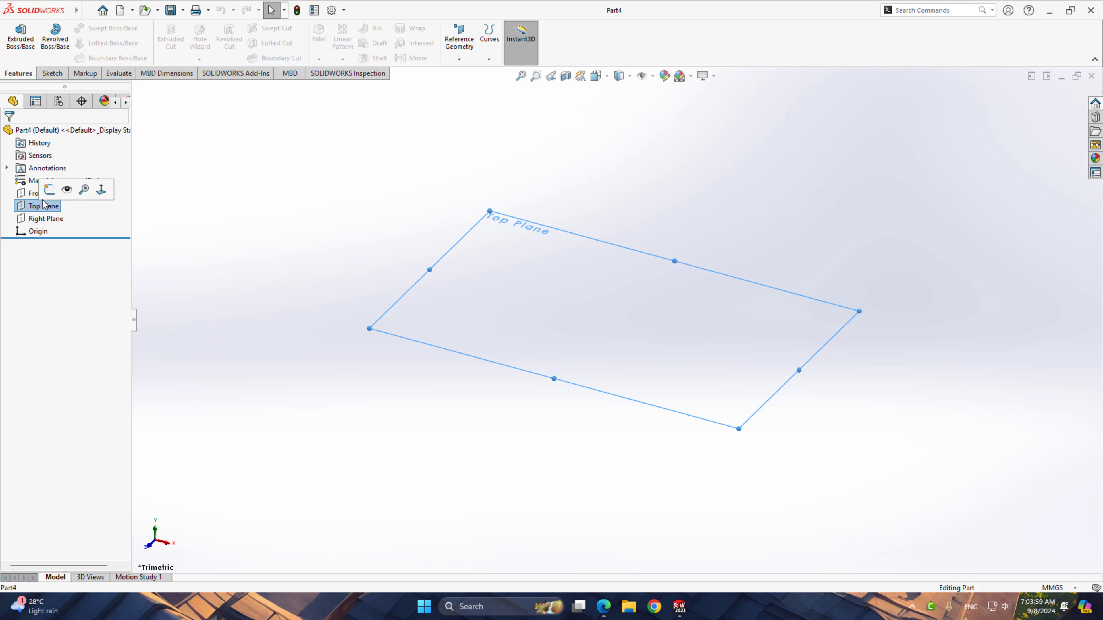
# Step: Sketch a three-sided polygon on the Top Plane, centred on the origin with one vertex horizontally left and an inscribed circle about 67 mm across
pyautogui.click(57, 183)
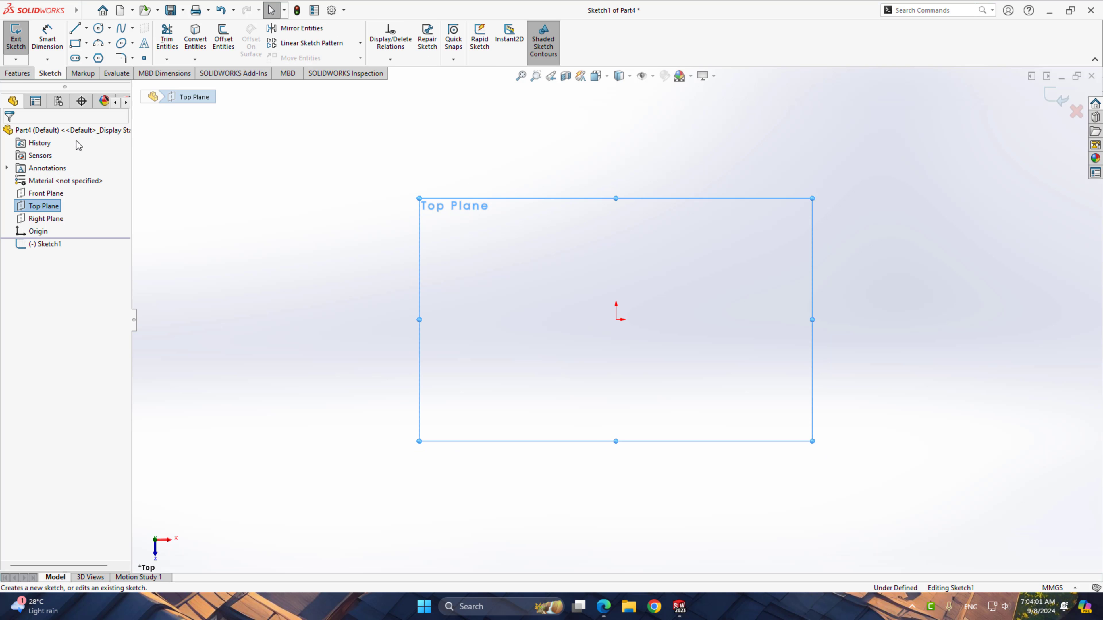
pyautogui.click(98, 58)
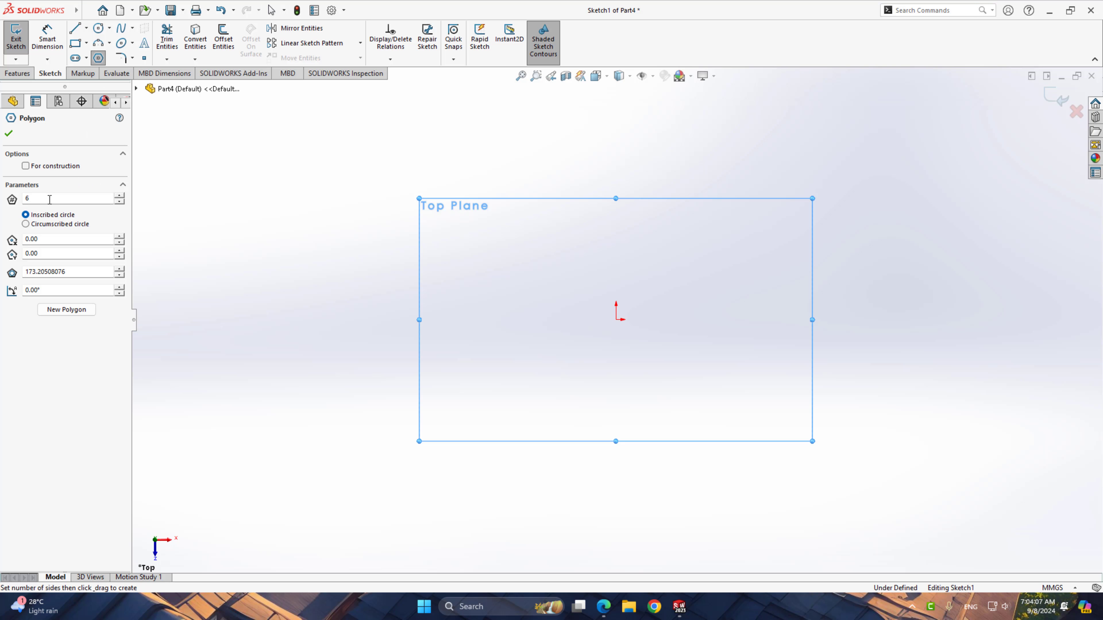
pyautogui.write('3')
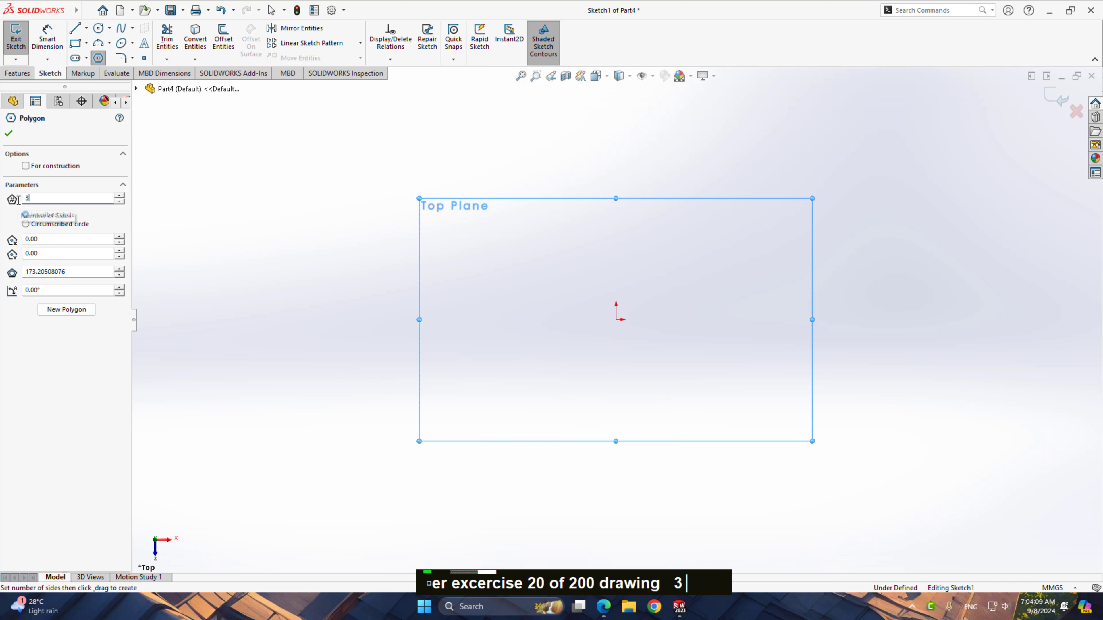
pyautogui.click(616, 320)
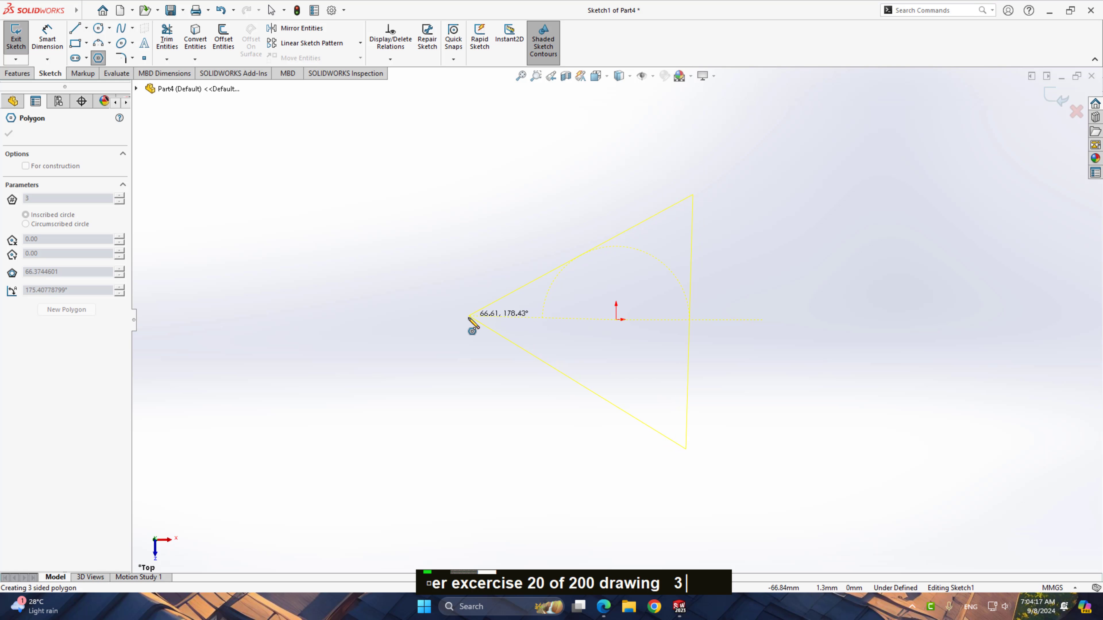
pyautogui.click(467, 320)
pyautogui.rightClick(472, 285)
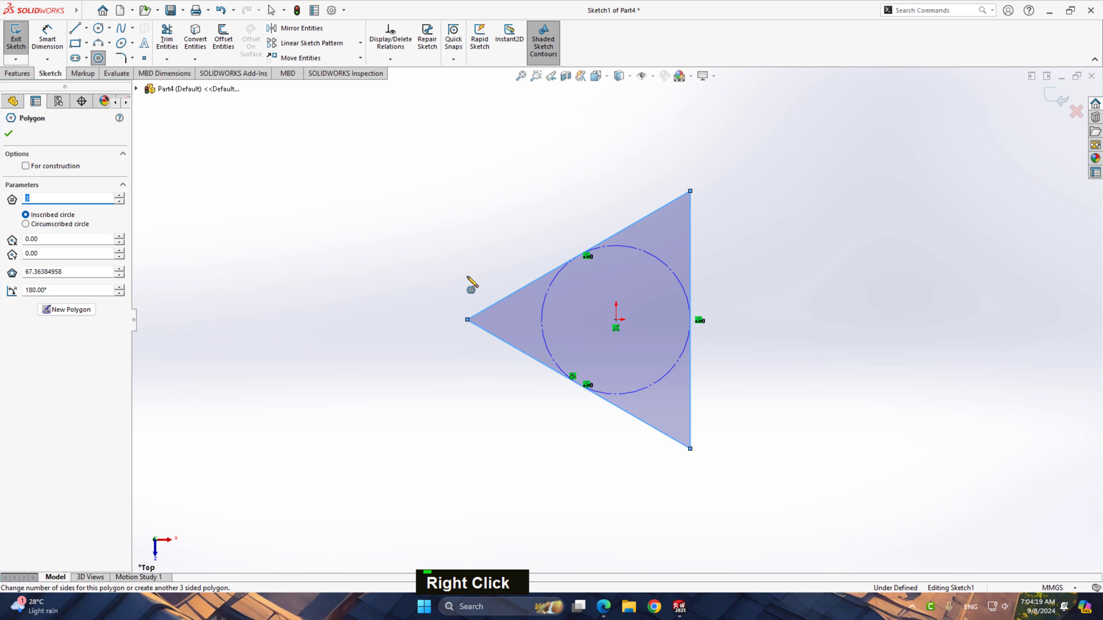
pyautogui.click(487, 284)
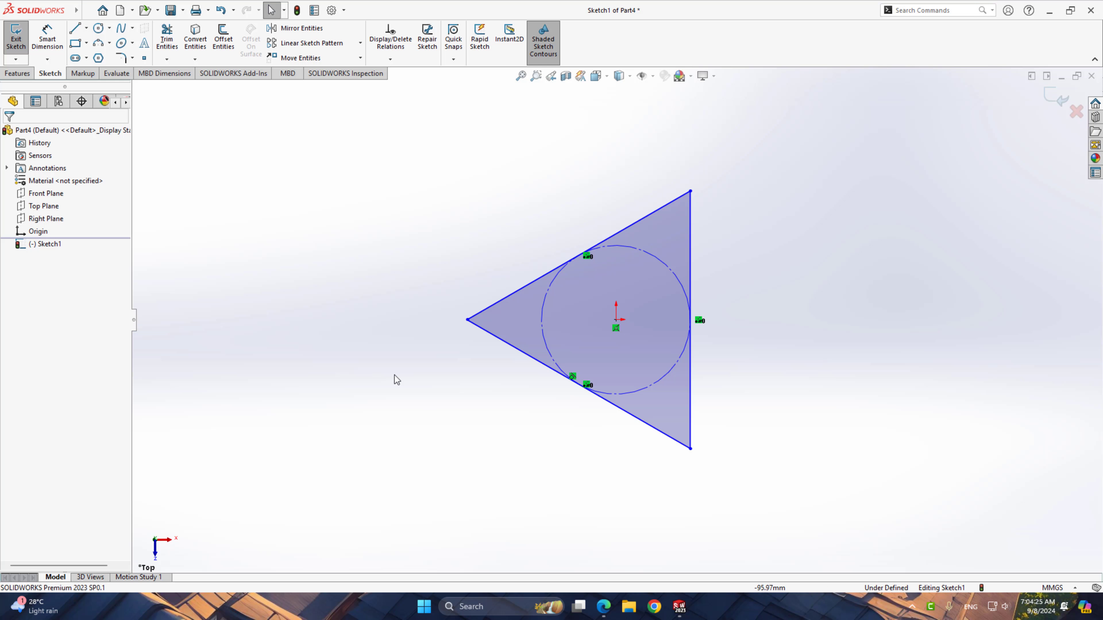
# Step: Draw a circle centred on each triangle vertex, with radii of about 22 mm at the upper vertex and 35 mm at the left one
pyautogui.moveTo(343, 305); pyautogui.dragTo(361, 305, button='right')
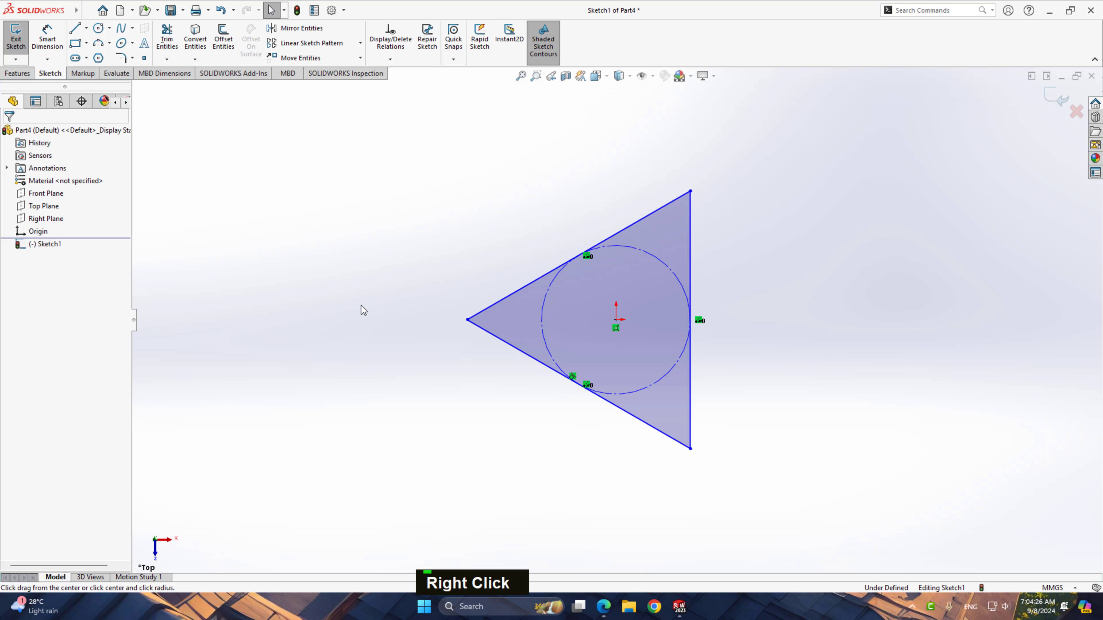
pyautogui.click(690, 191)
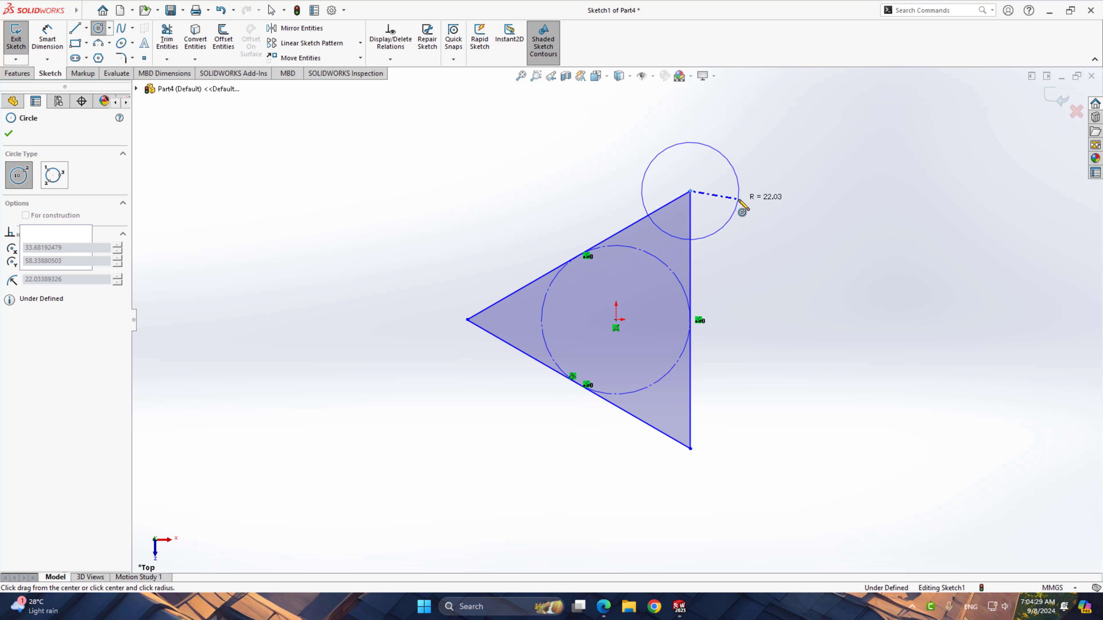
pyautogui.click(739, 199)
pyautogui.click(691, 449)
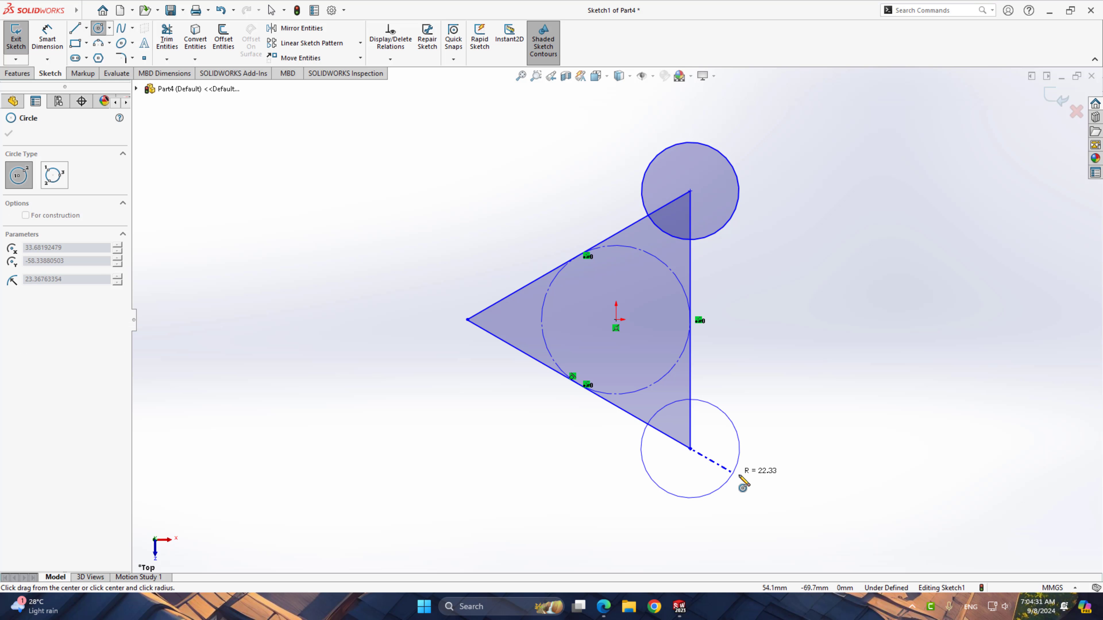
pyautogui.click(643, 421)
pyautogui.click(467, 320)
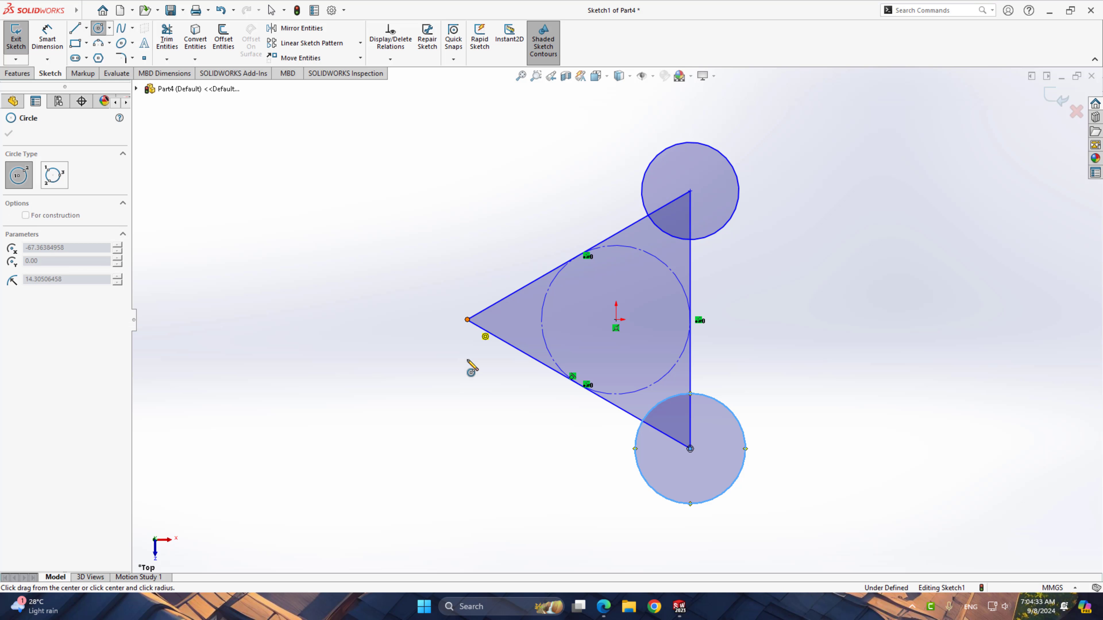
pyautogui.click(495, 393)
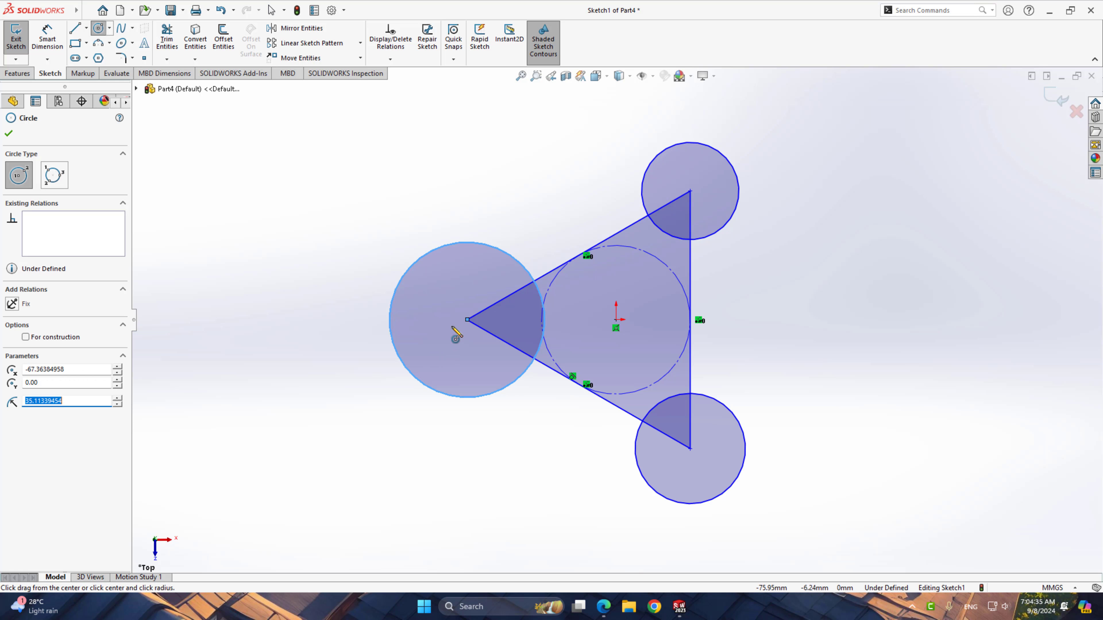
# Step: Add a smaller concentric circle inside each of the three vertex circles, with a radius of about 17 mm at the upper vertex
pyautogui.click(467, 320)
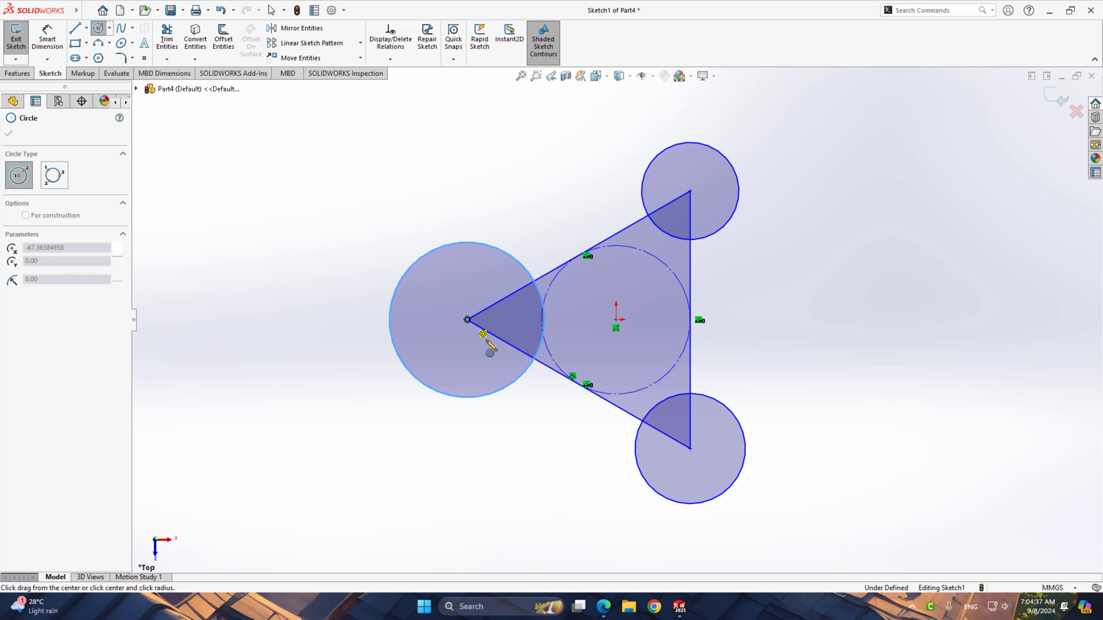
pyautogui.click(495, 351)
pyautogui.click(691, 449)
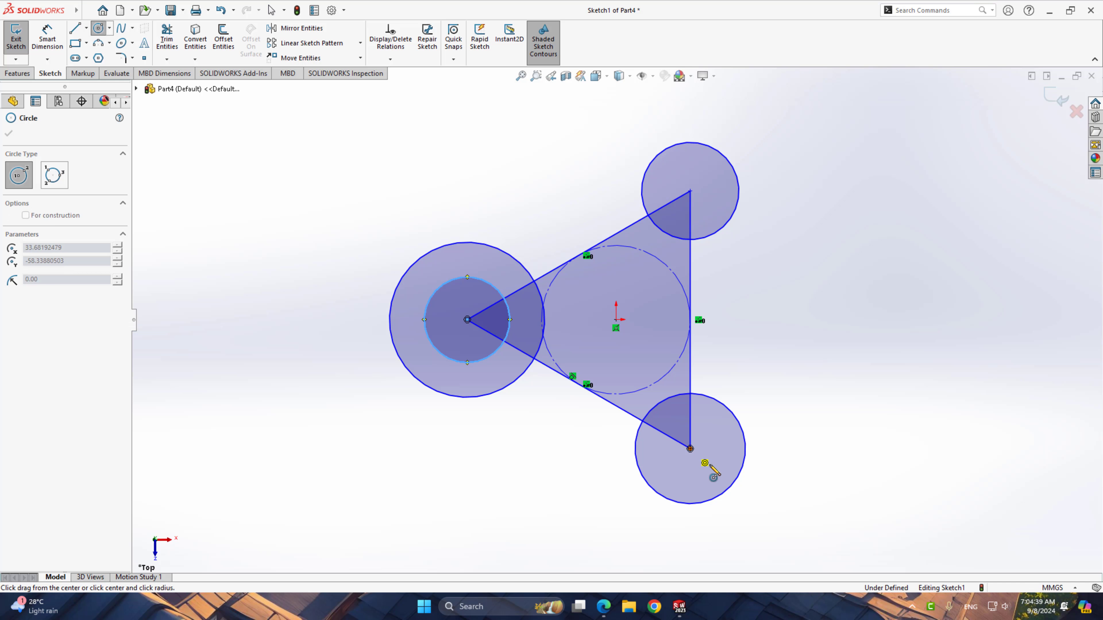
pyautogui.click(714, 473)
pyautogui.click(691, 191)
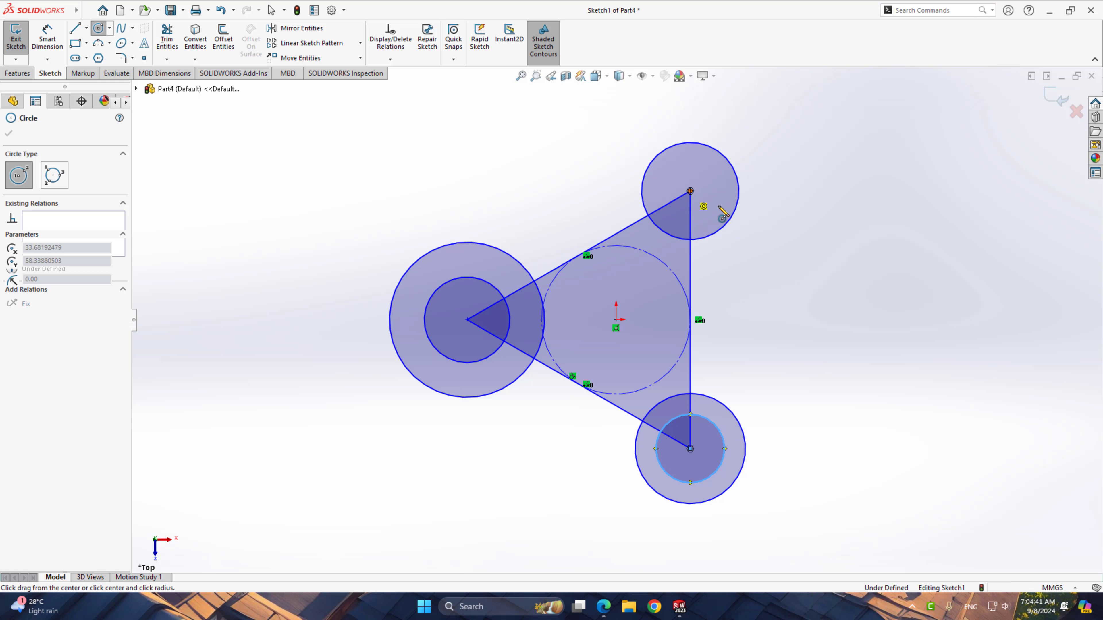
pyautogui.click(721, 210)
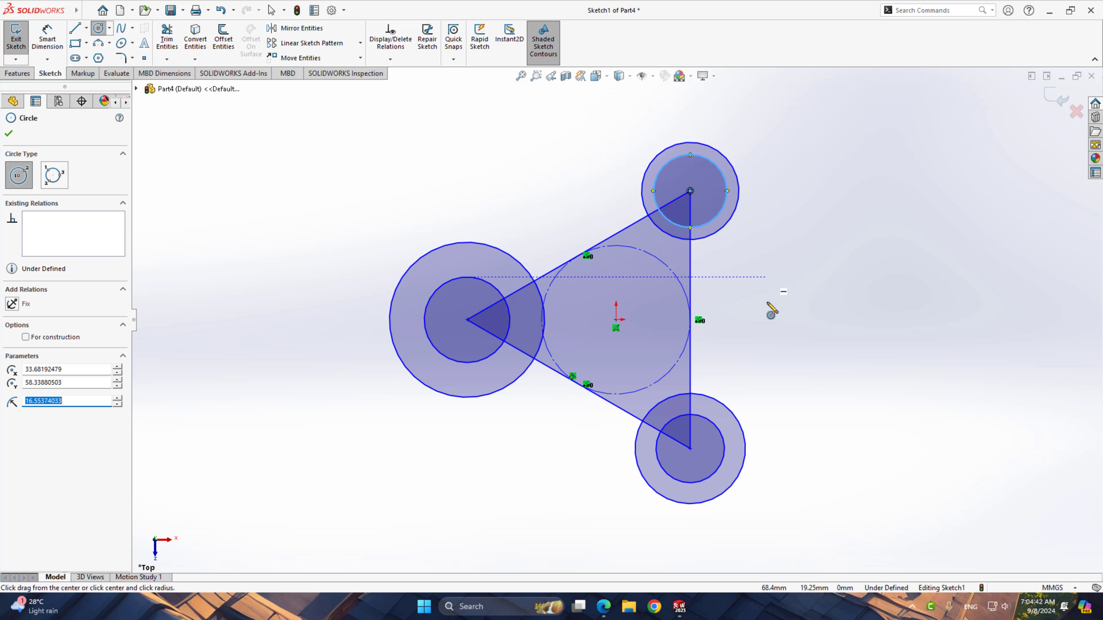
pyautogui.rightClick(784, 346)
pyautogui.click(818, 363)
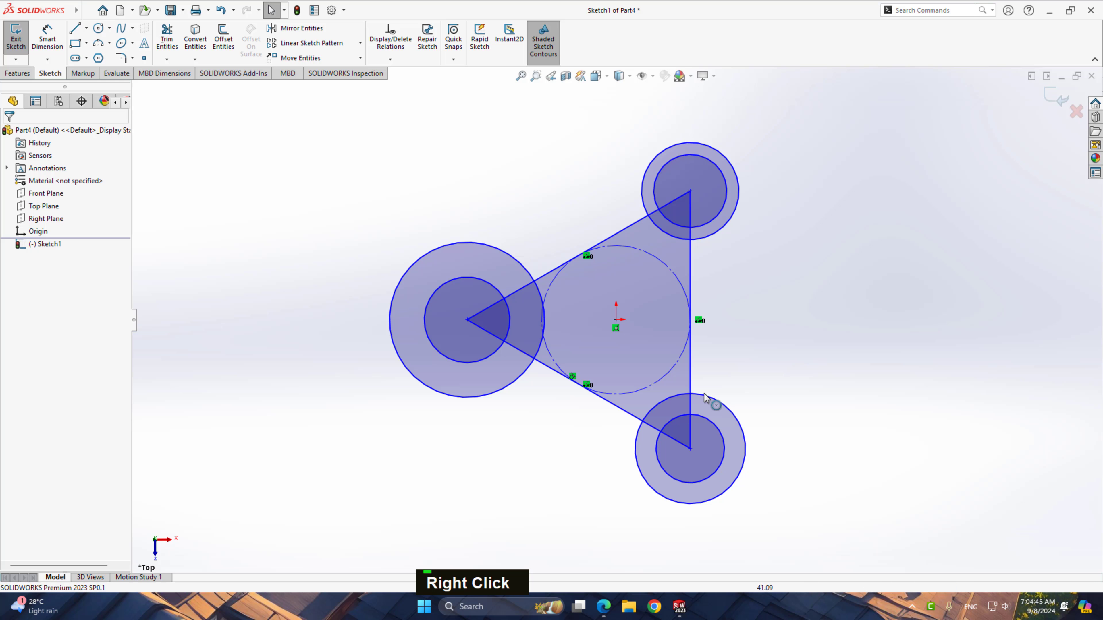
# Step: Convert the three sides of the triangle to construction lines
pyautogui.click(690, 382)
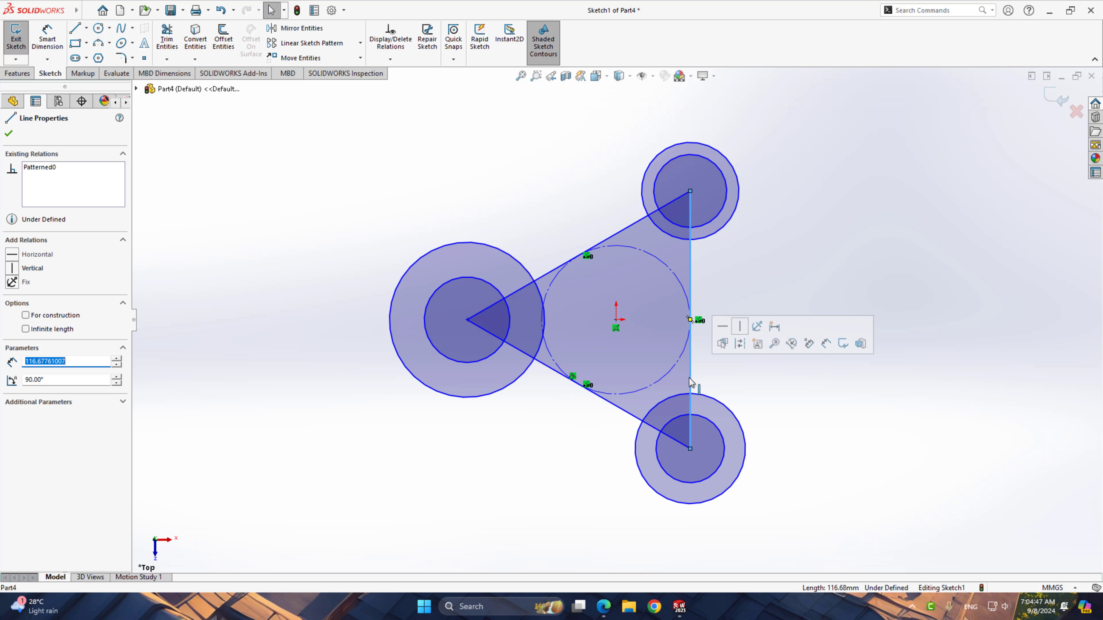
pyautogui.click(740, 344)
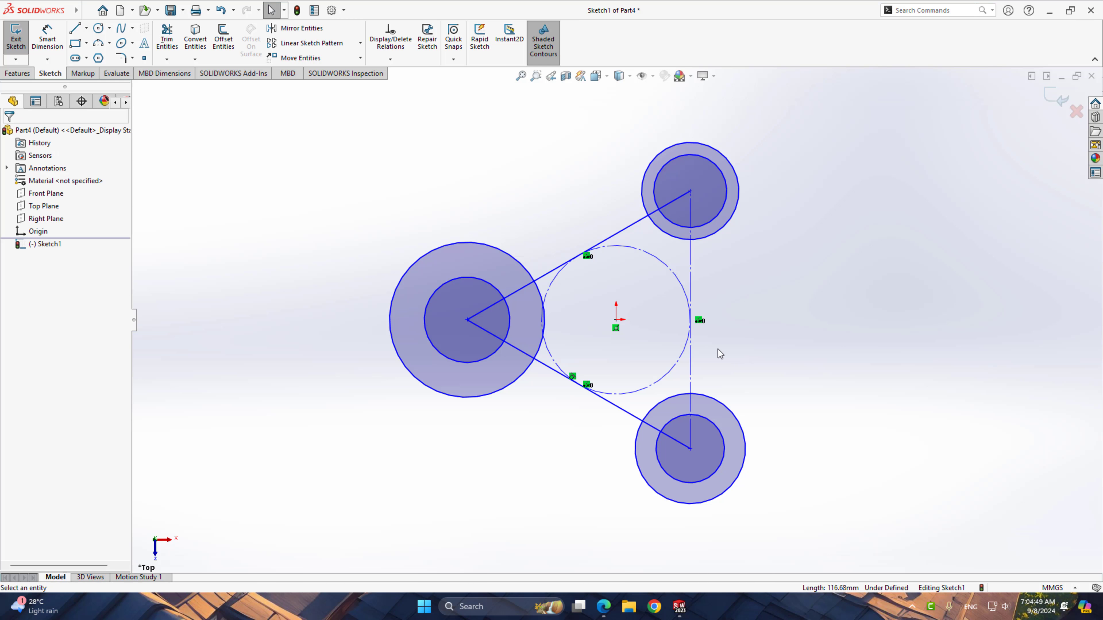
pyautogui.click(604, 246)
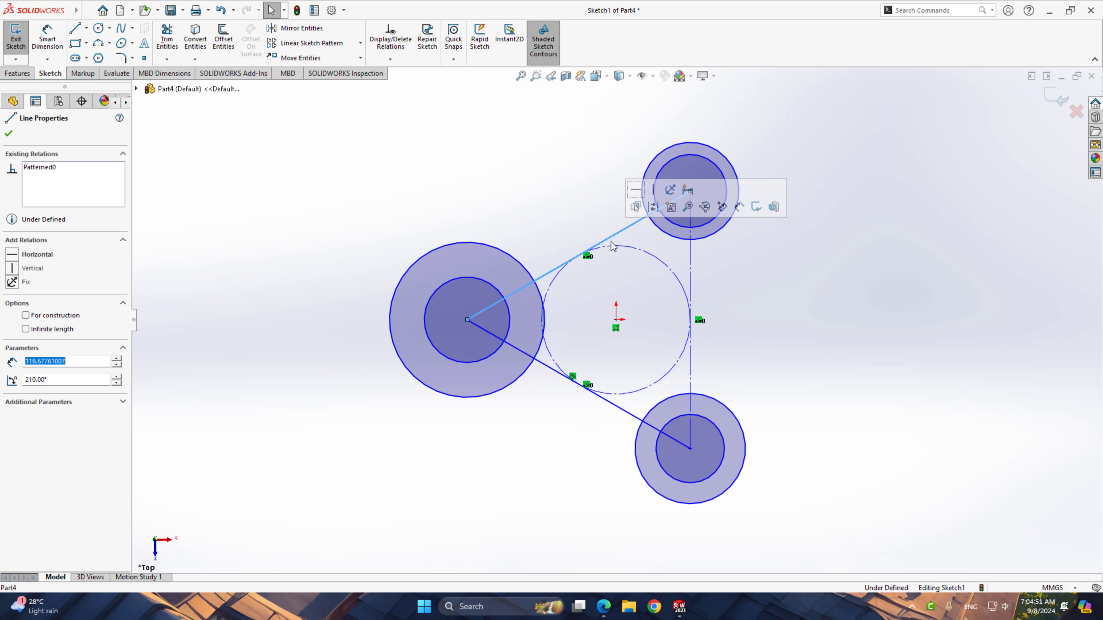
pyautogui.click(653, 208)
pyautogui.click(633, 417)
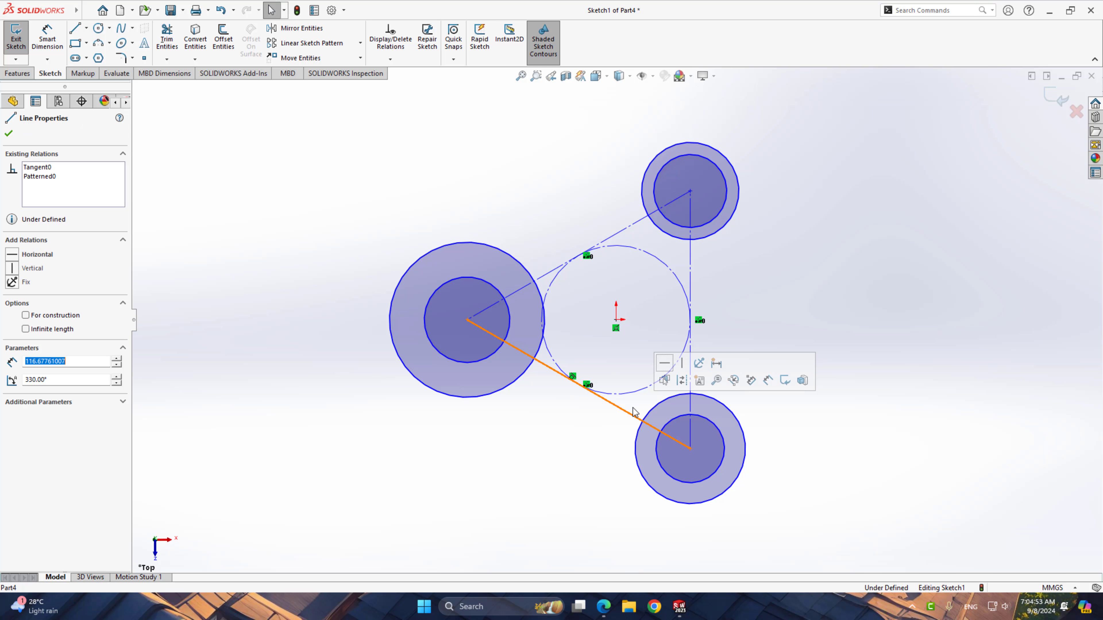
pyautogui.click(680, 382)
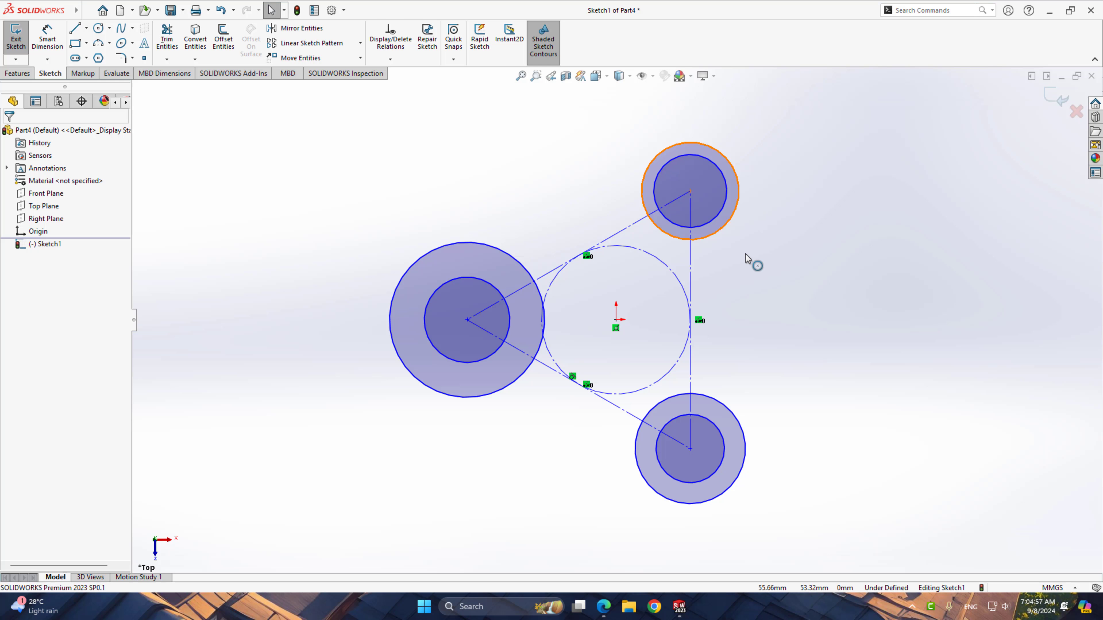
# Step: Apply an Equal relation to the three outer circles at the triangle vertices
pyautogui.click(726, 230)
pyautogui.keyDown('ctrl'); pyautogui.click(743, 421); pyautogui.keyUp('ctrl')
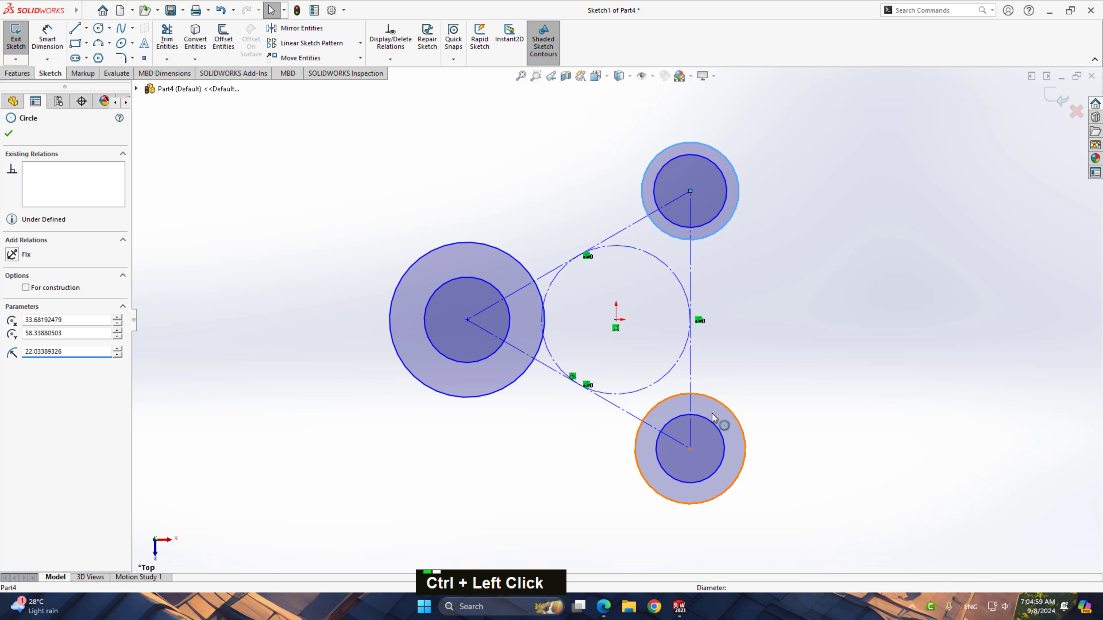
pyautogui.keyDown('ctrl'); pyautogui.click(516, 386); pyautogui.keyUp('ctrl')
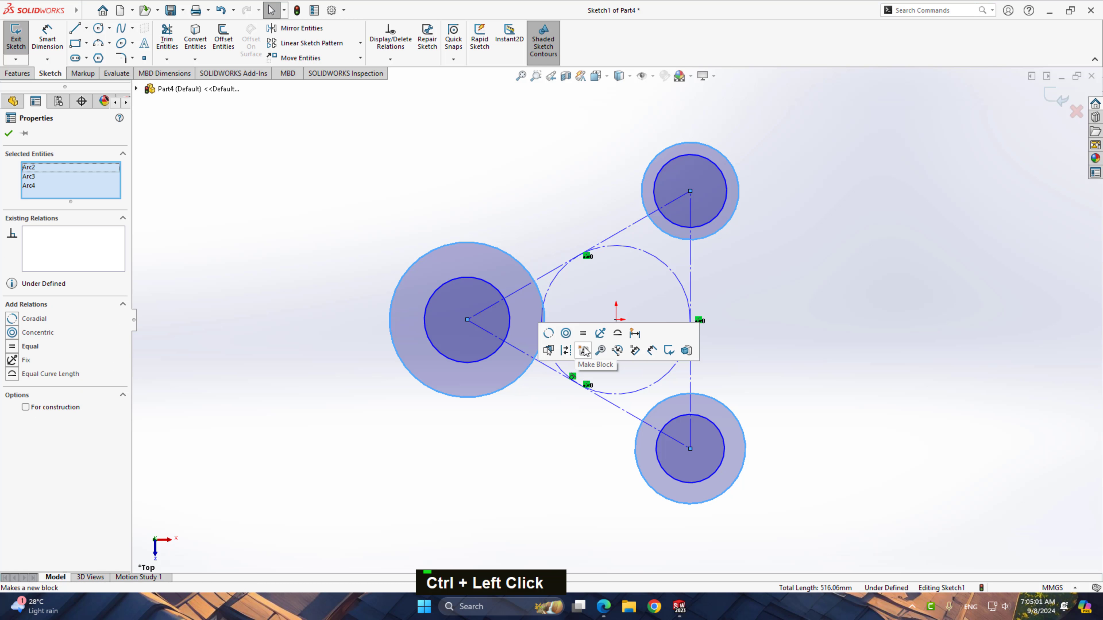
pyautogui.click(583, 333)
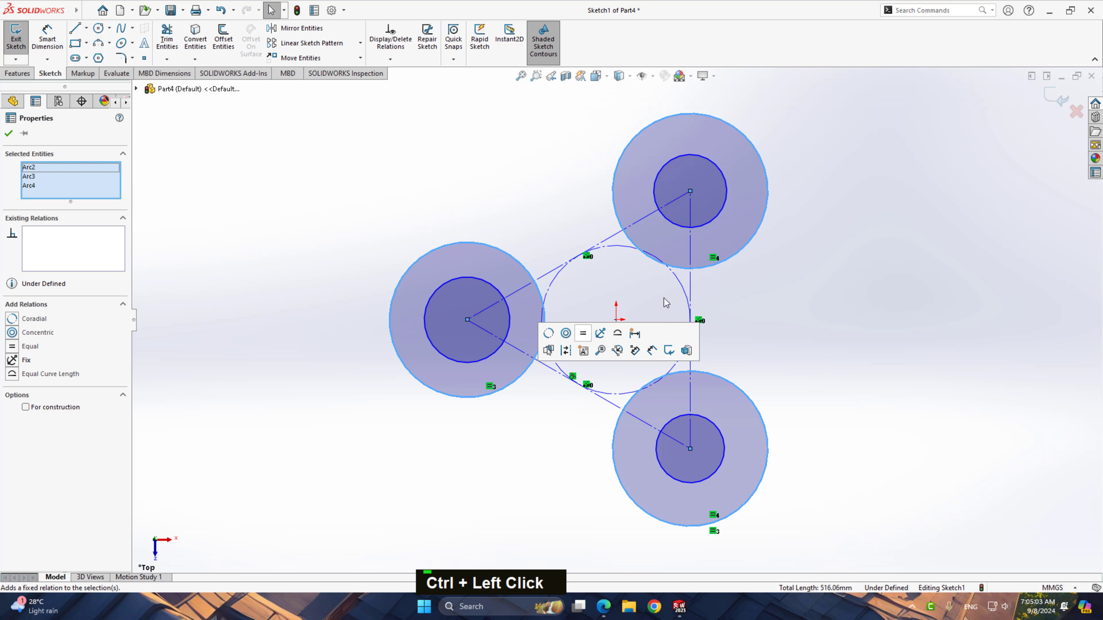
# Step: Apply an Equal relation to the three inner circles at the triangle vertices
pyautogui.click(731, 210)
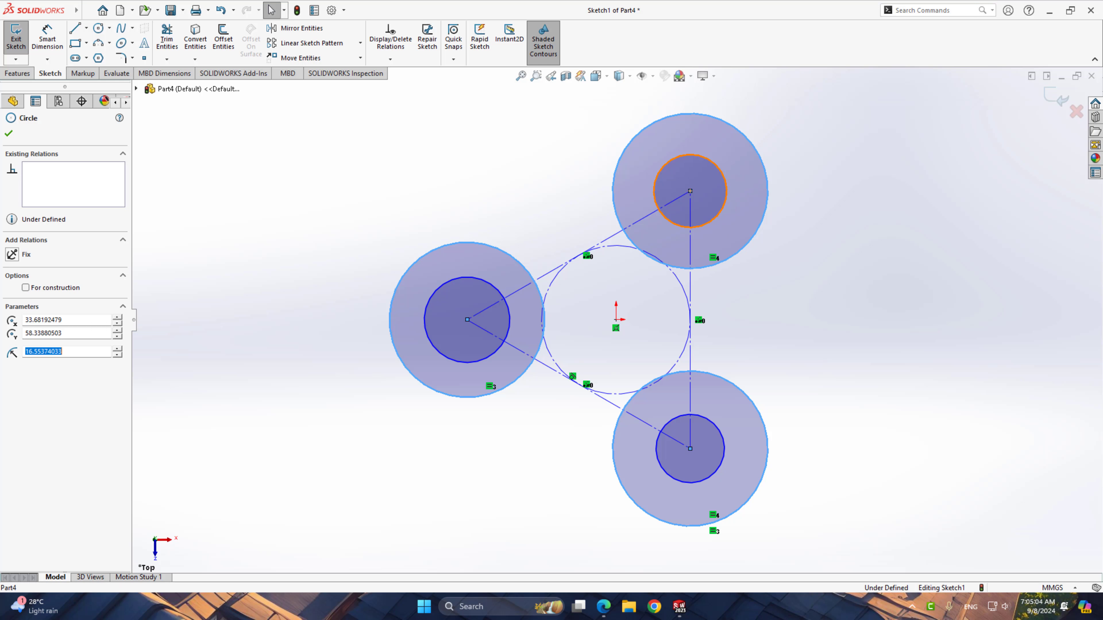
pyautogui.keyDown('ctrl'); pyautogui.click(717, 435); pyautogui.keyUp('ctrl')
pyautogui.keyDown('ctrl'); pyautogui.click(494, 360); pyautogui.keyUp('ctrl')
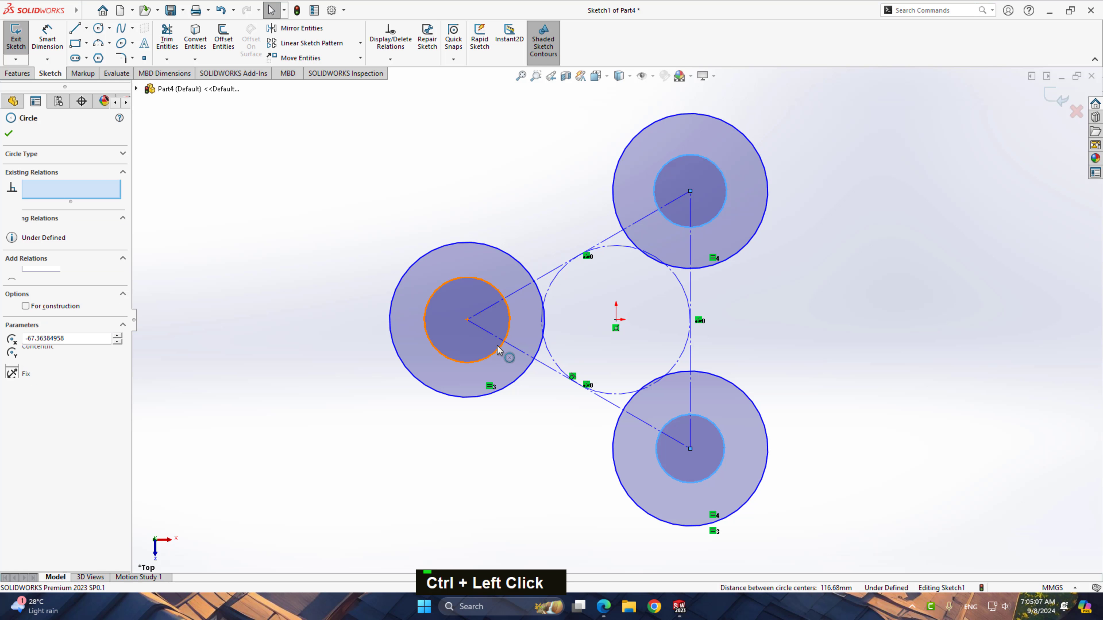
pyautogui.click(565, 305)
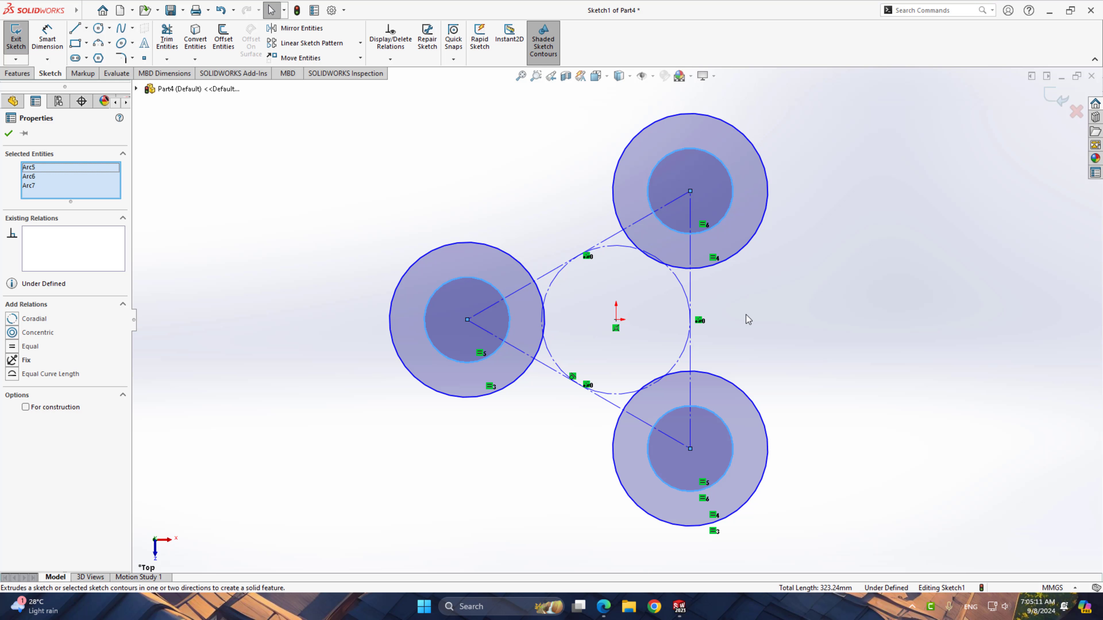
# Step: Dimension the upper inner circle with a diameter of 50 mm
pyautogui.moveTo(803, 324); pyautogui.dragTo(789, 221, button='right')
pyautogui.click(733, 189)
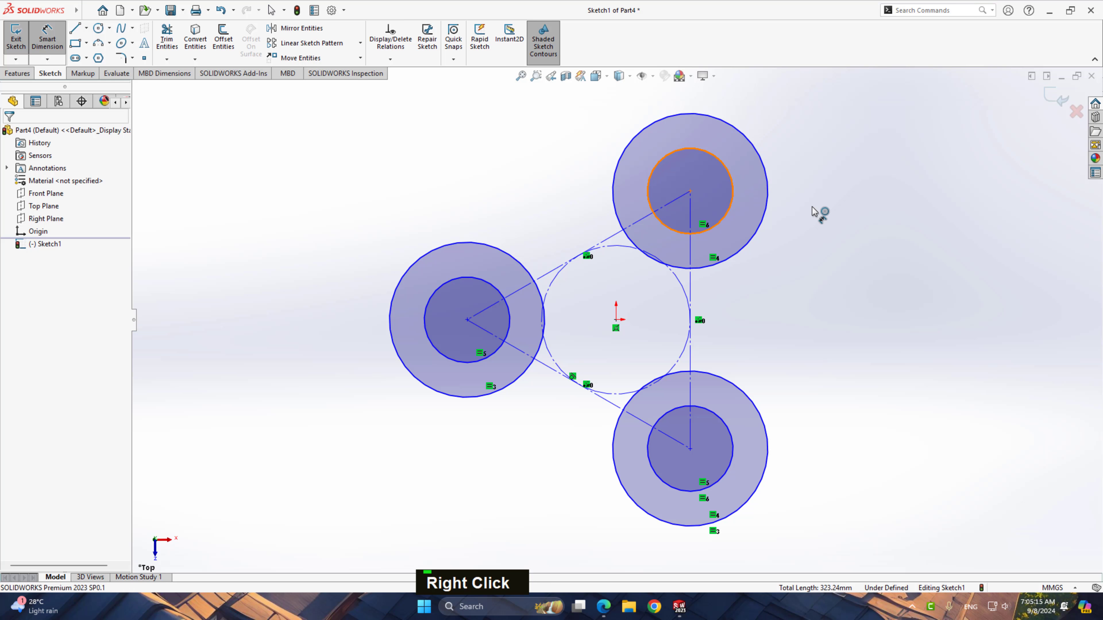
pyautogui.click(859, 192)
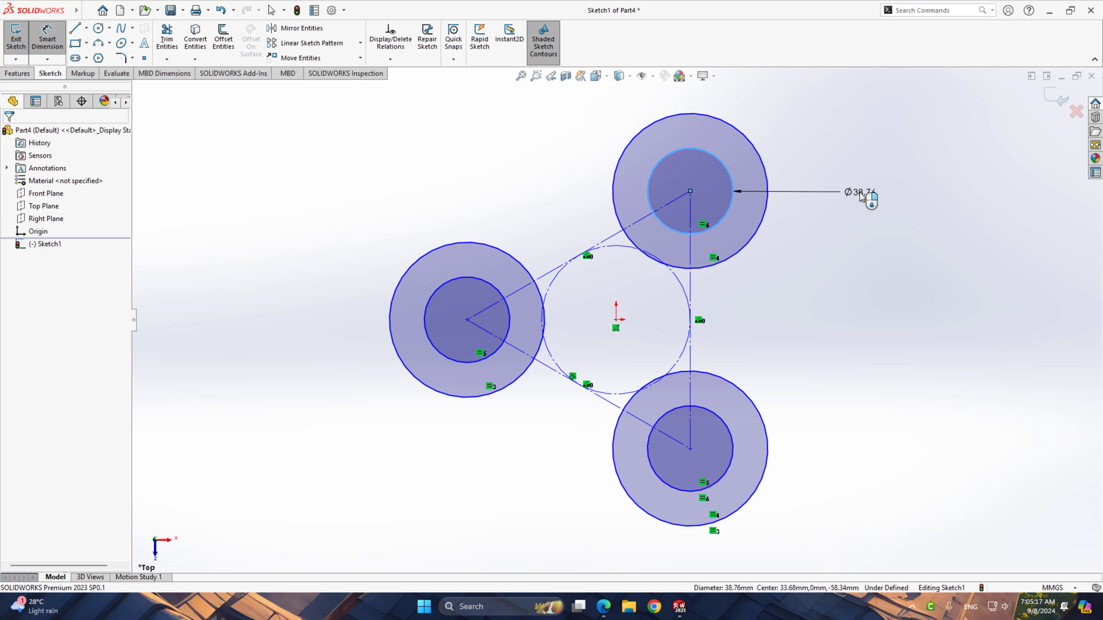
pyautogui.write('50')
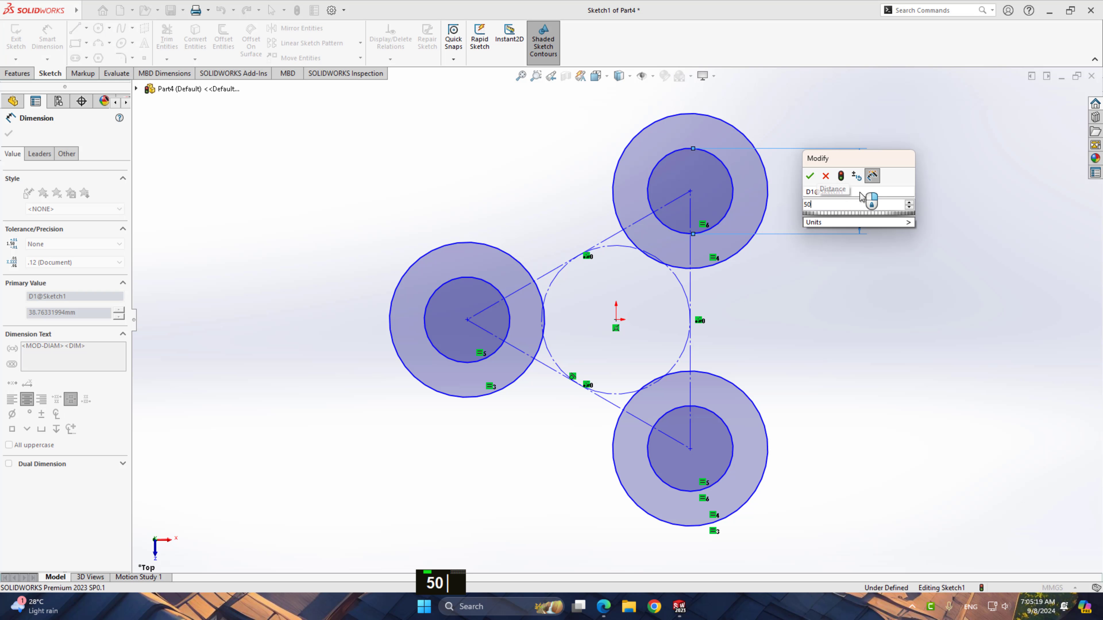
pyautogui.press('Return')
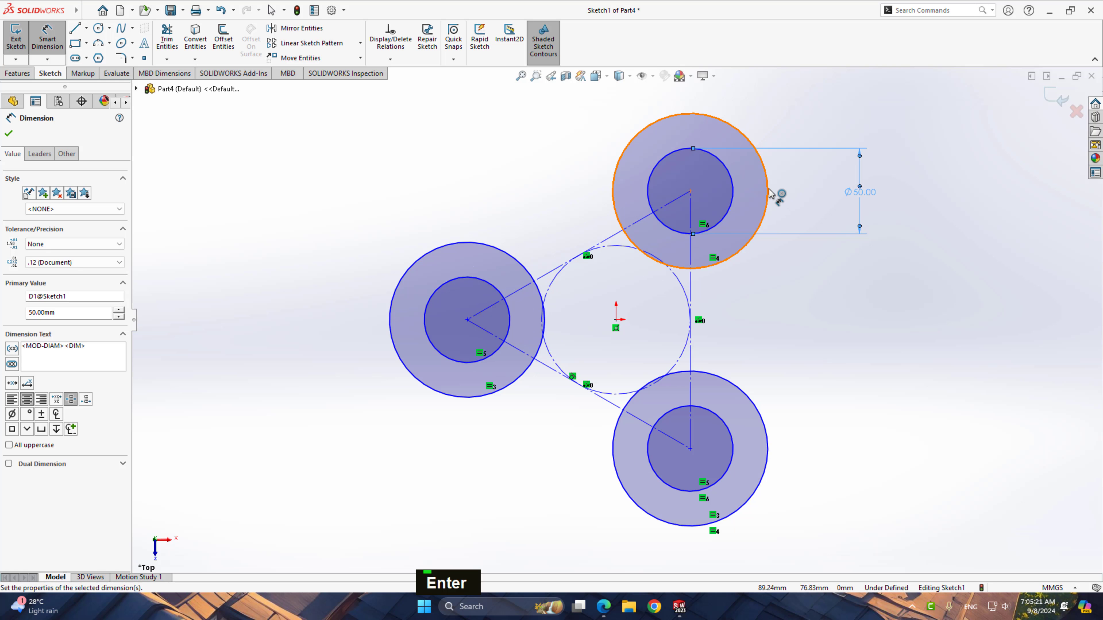
# Step: Dimension the upper outer circle with a diameter of 80 mm
pyautogui.click(767, 183)
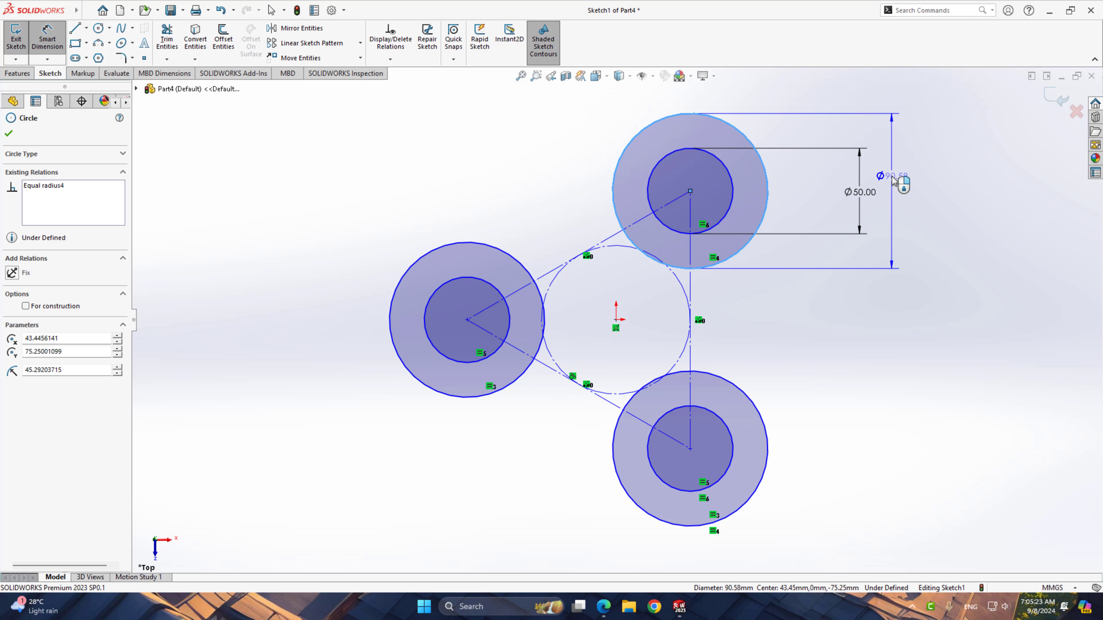
pyautogui.click(892, 176)
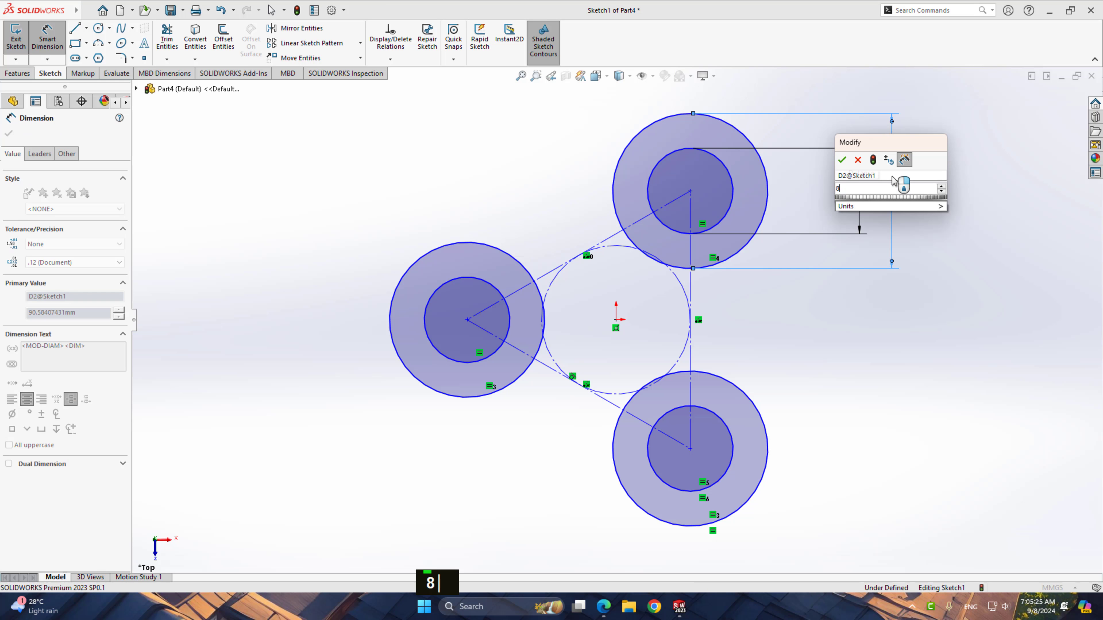
pyautogui.write('80')
pyautogui.press('Return')
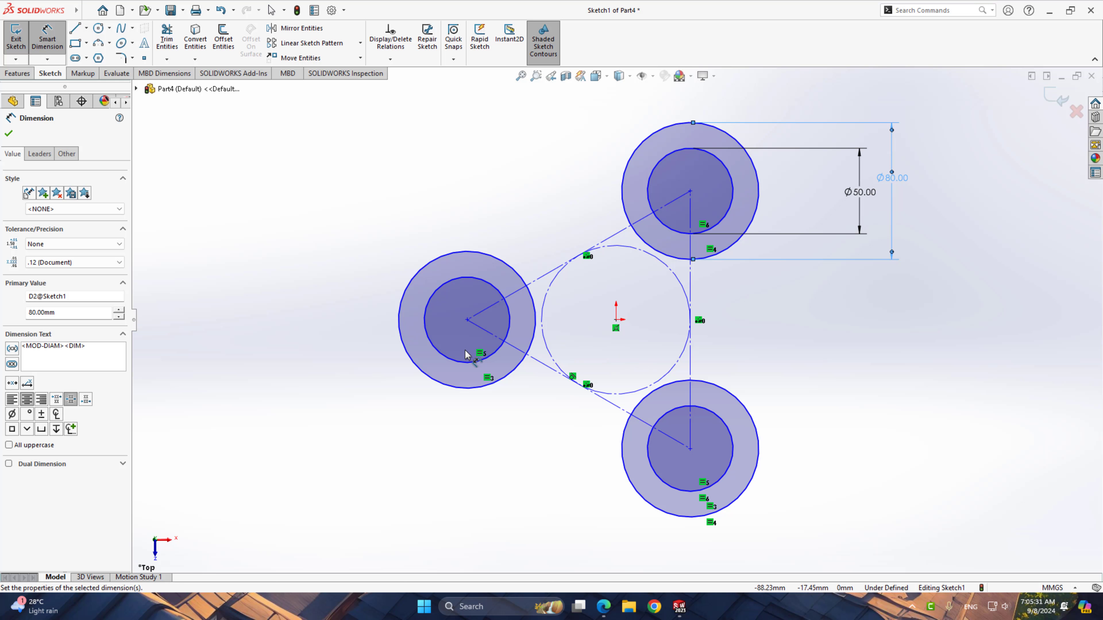
# Step: Dimension the vertical distance between the left and lower circle centers as 86.6 mm
pyautogui.click(467, 320)
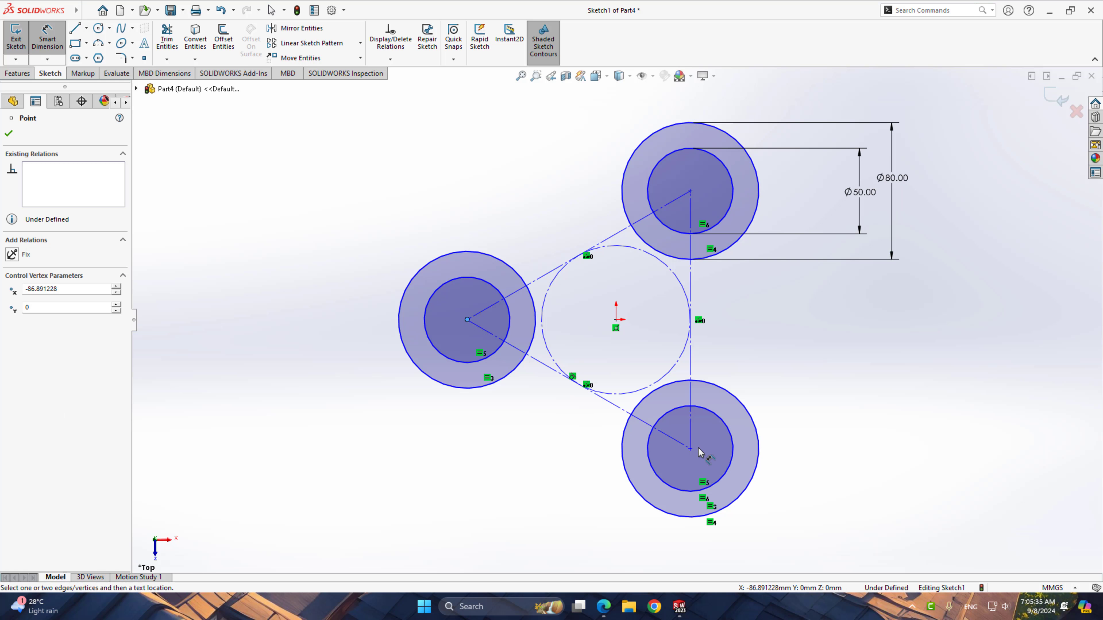
pyautogui.click(690, 449)
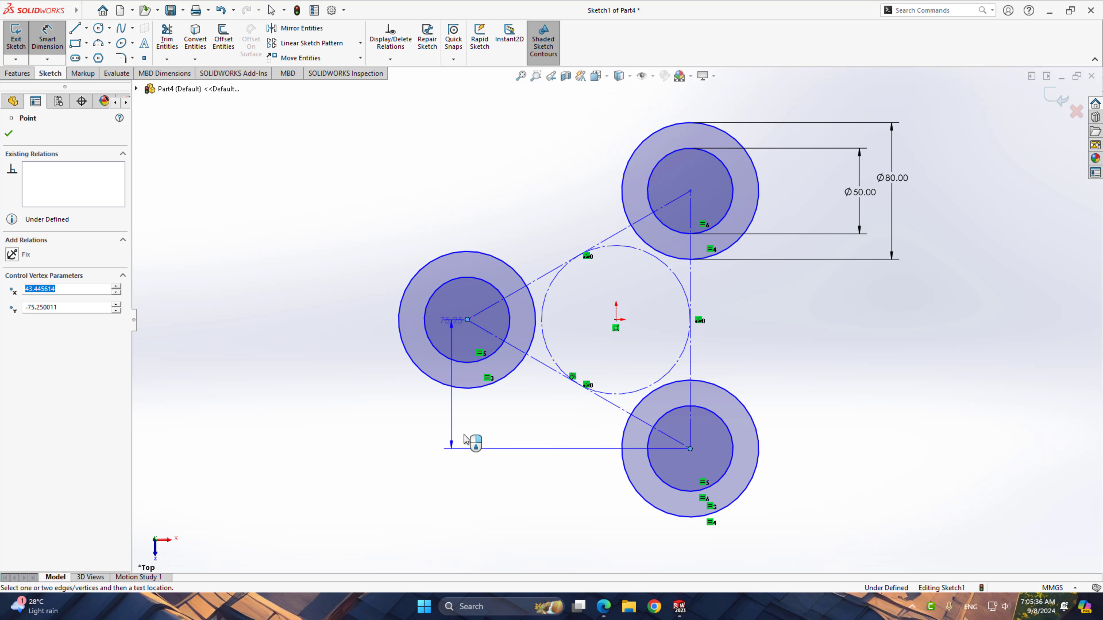
pyautogui.click(356, 388)
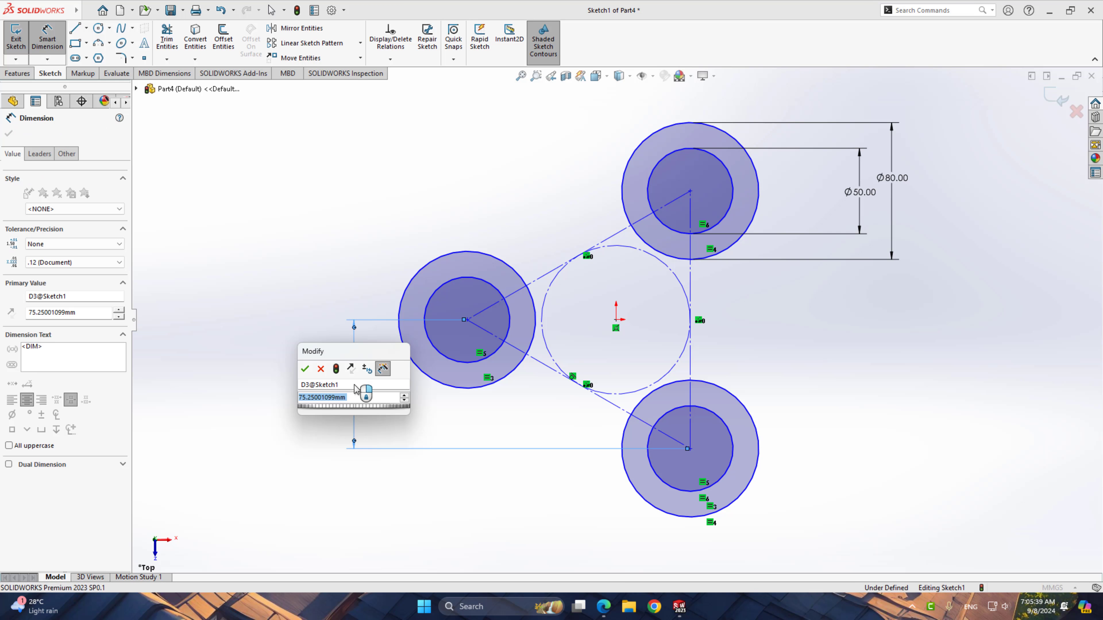
pyautogui.write('86')
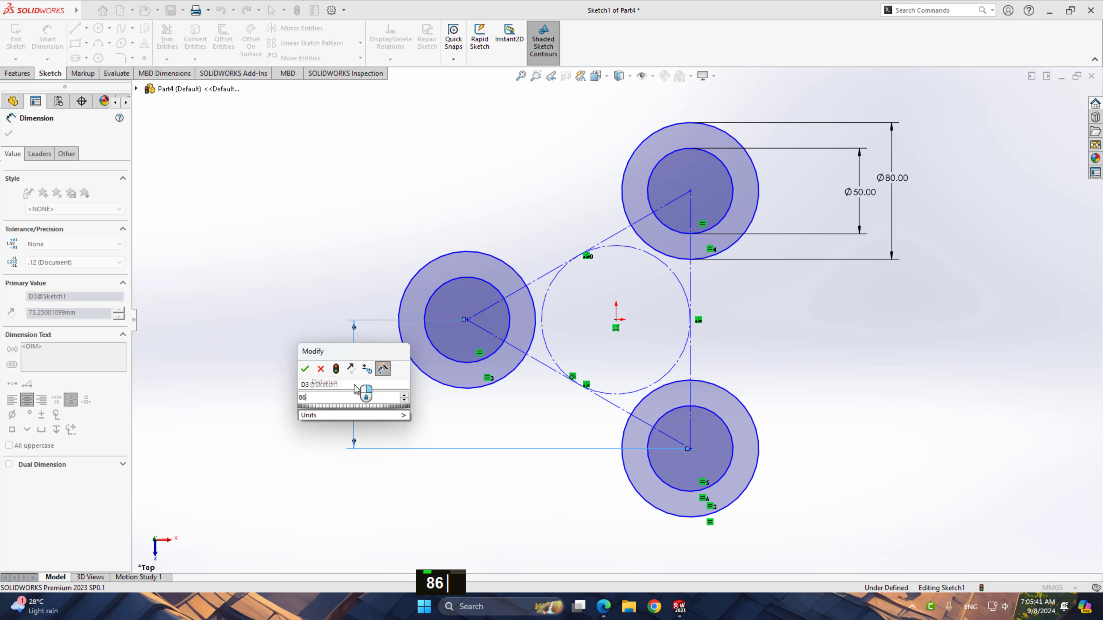
pyautogui.write('.6')
pyautogui.press('Return')
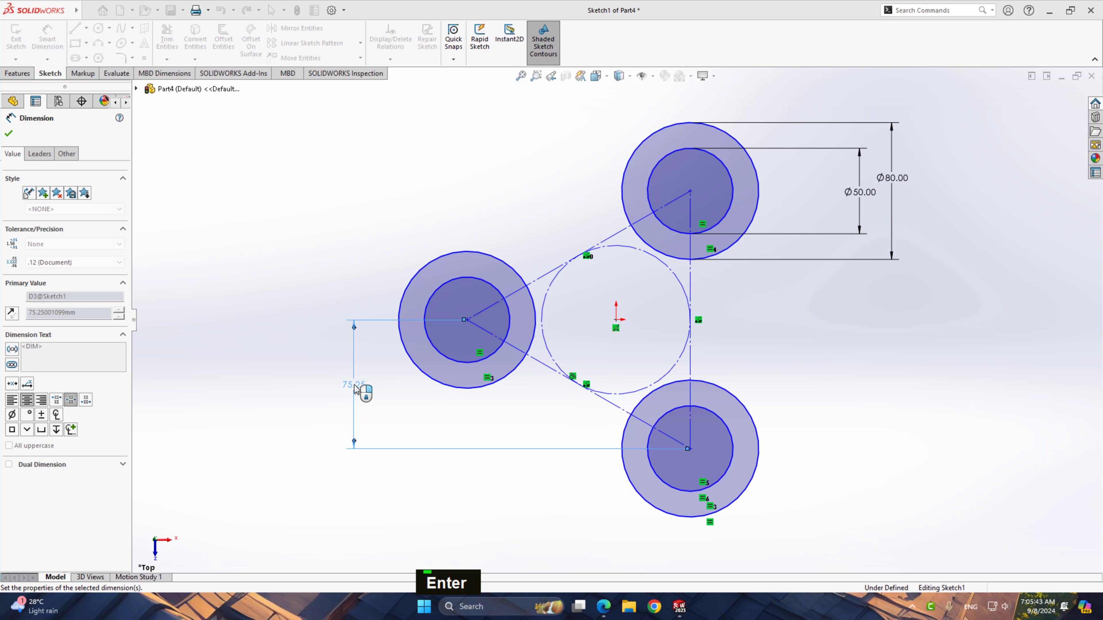
# Step: Dimension the vertical distance between the left and upper circle centers as 86.6 mm
pyautogui.click(468, 307)
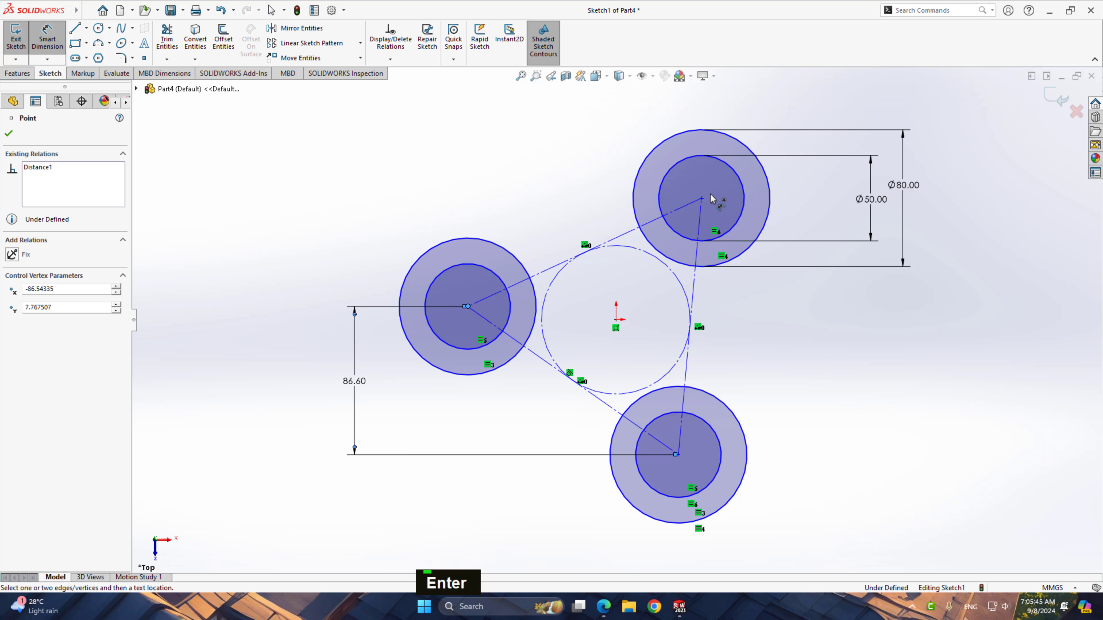
pyautogui.click(701, 198)
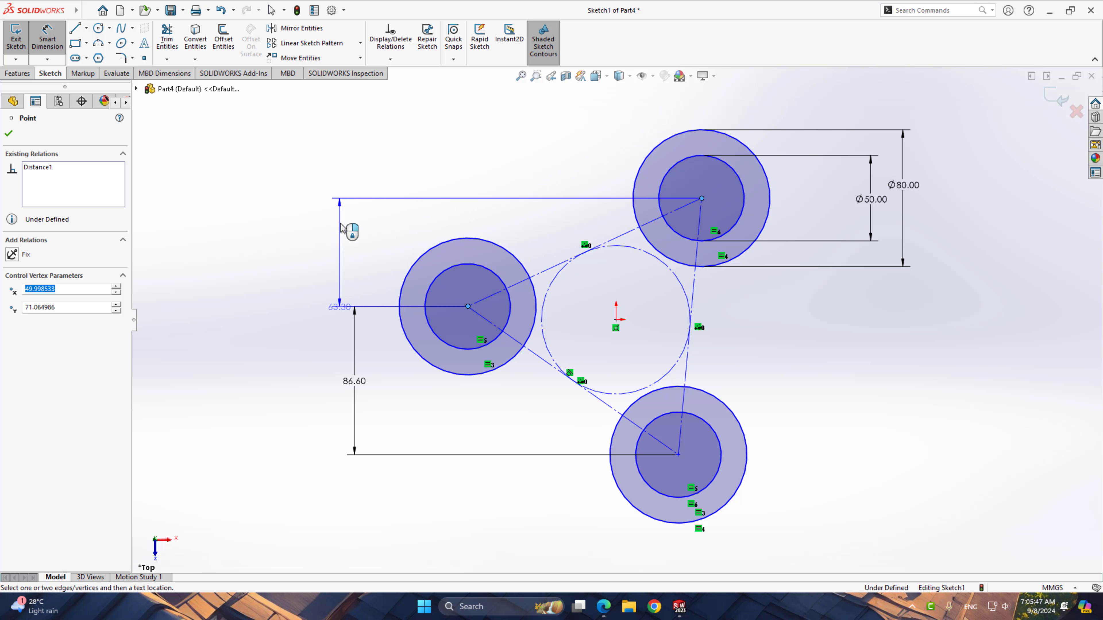
pyautogui.click(357, 233)
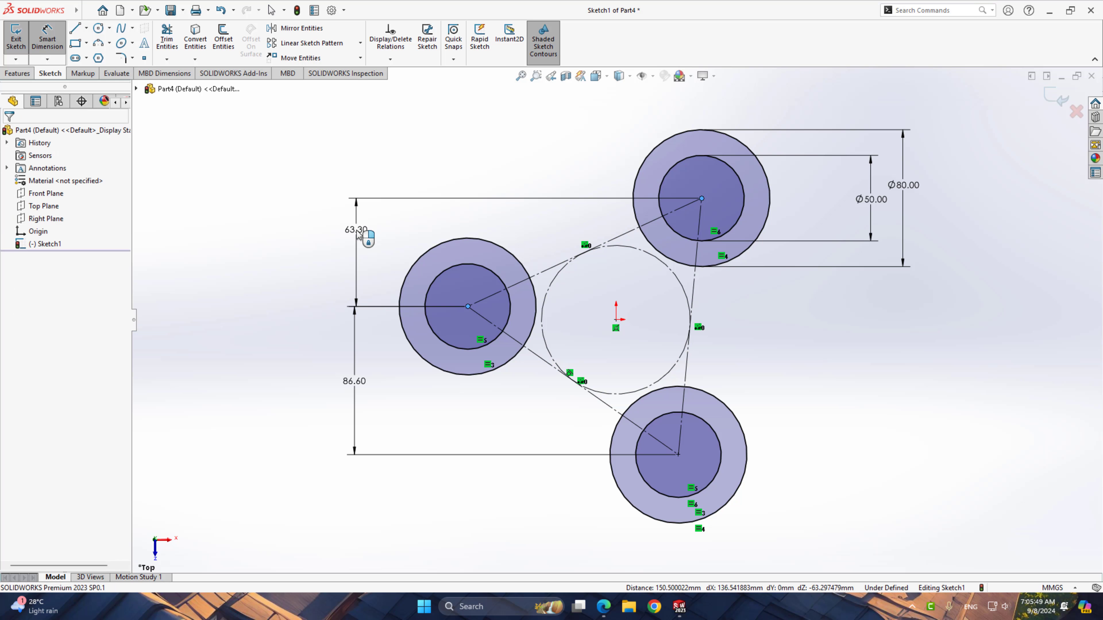
pyautogui.write('86')
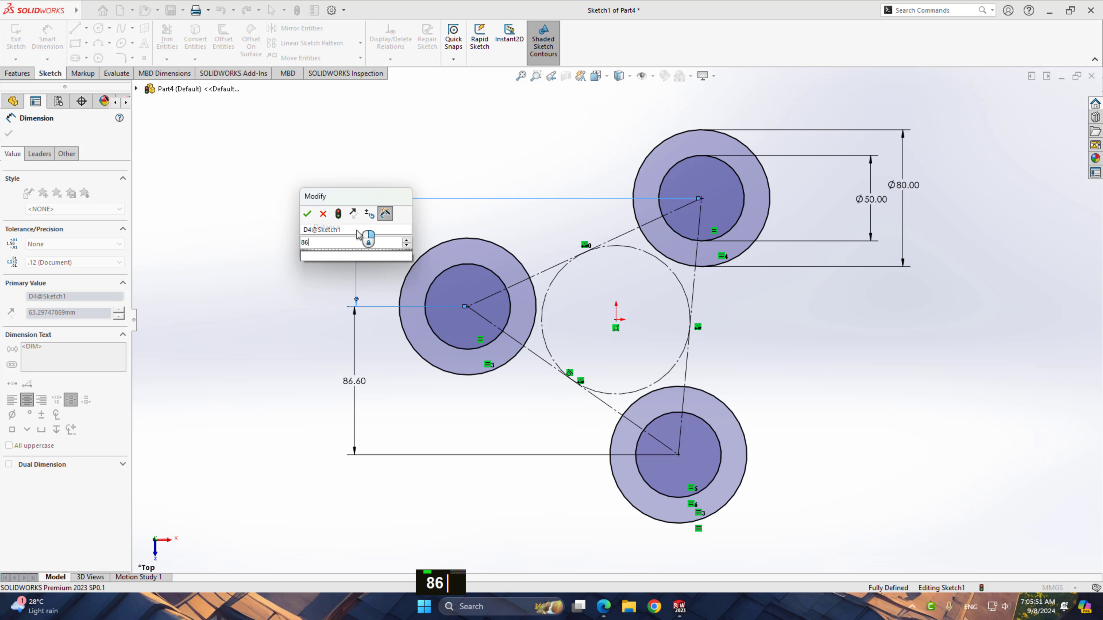
pyautogui.write('.6')
pyautogui.press('Return')
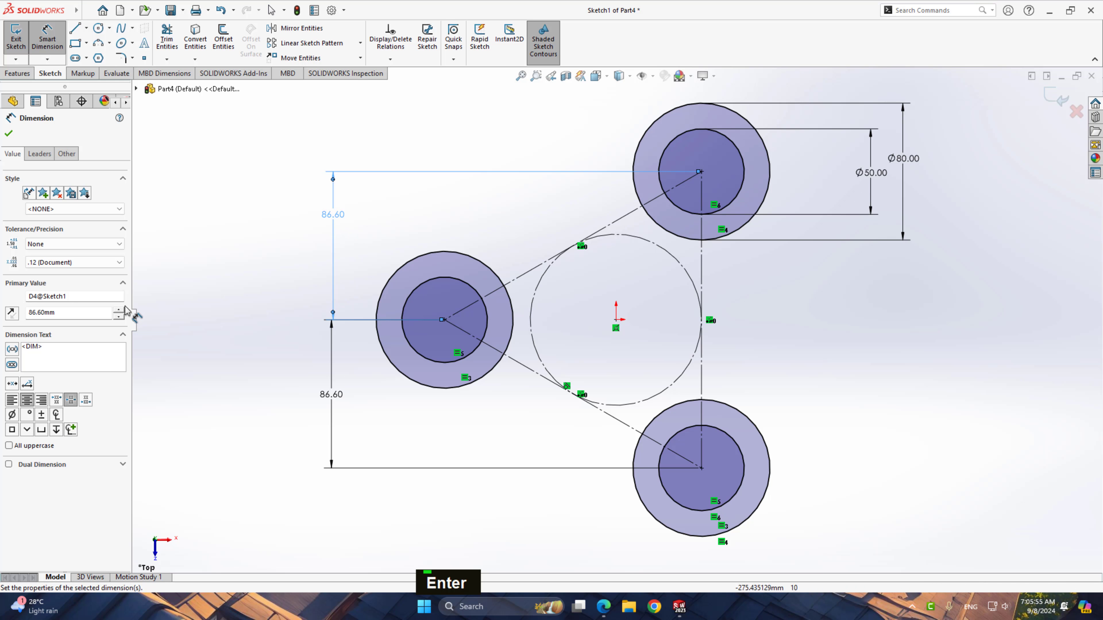
# Step: Try to link the upper vertical center distance to the lower one with an equation
pyautogui.write('=')
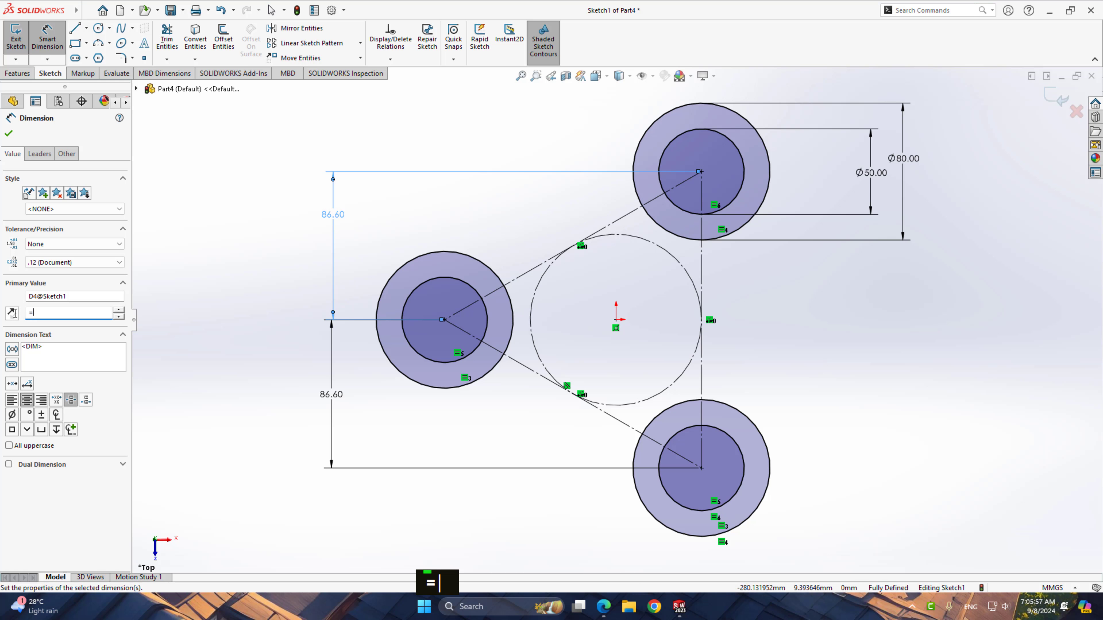
pyautogui.click(331, 394)
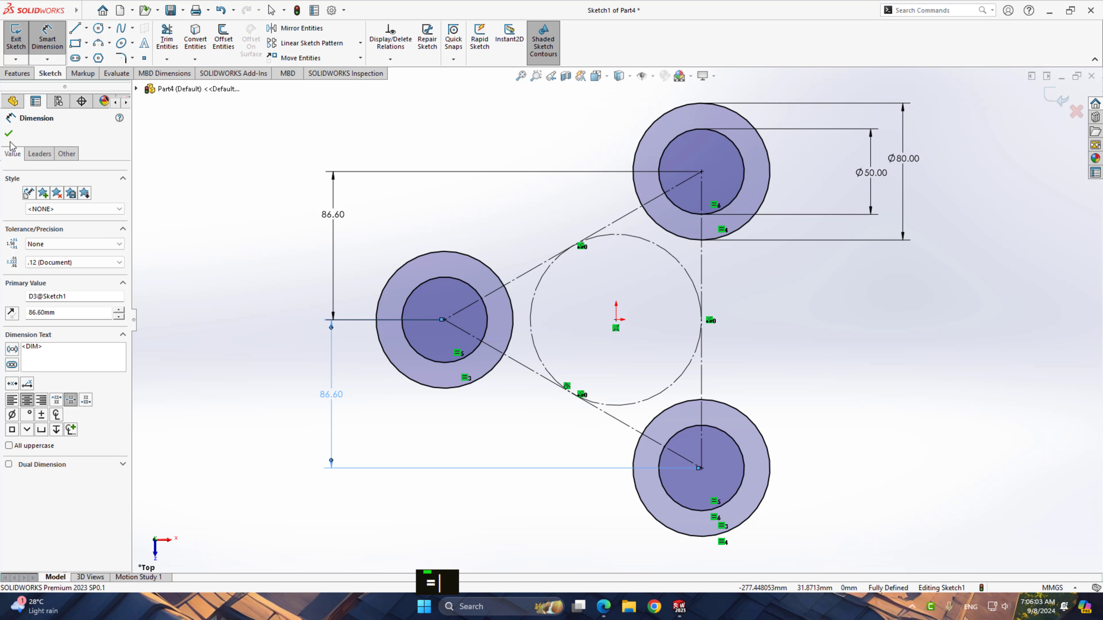
pyautogui.press('Escape')
pyautogui.rightClick(214, 320)
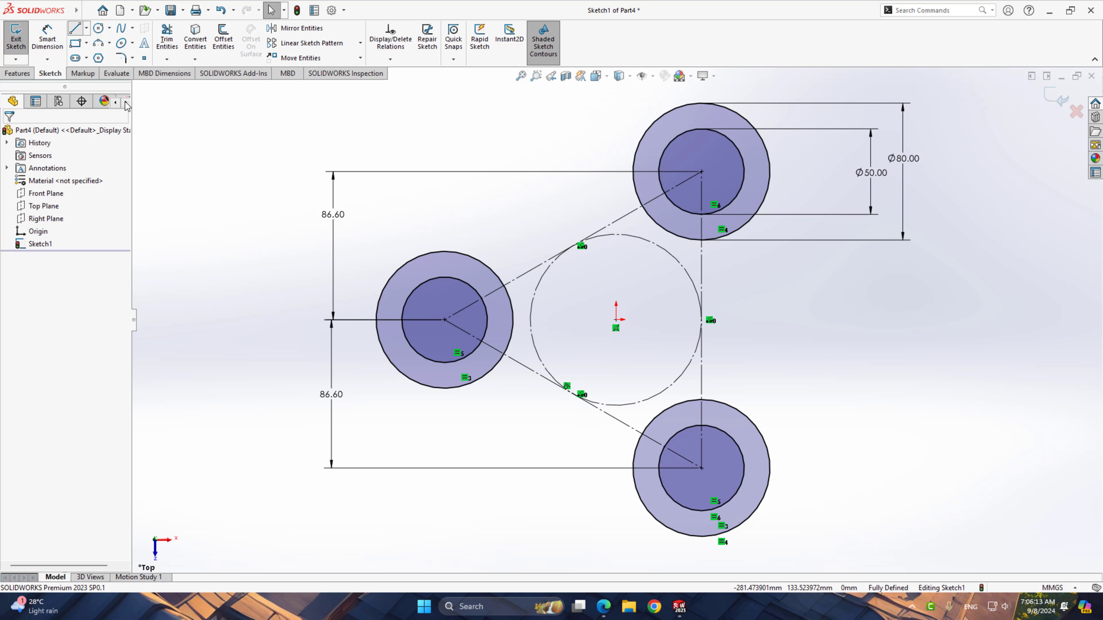
pyautogui.press('l')
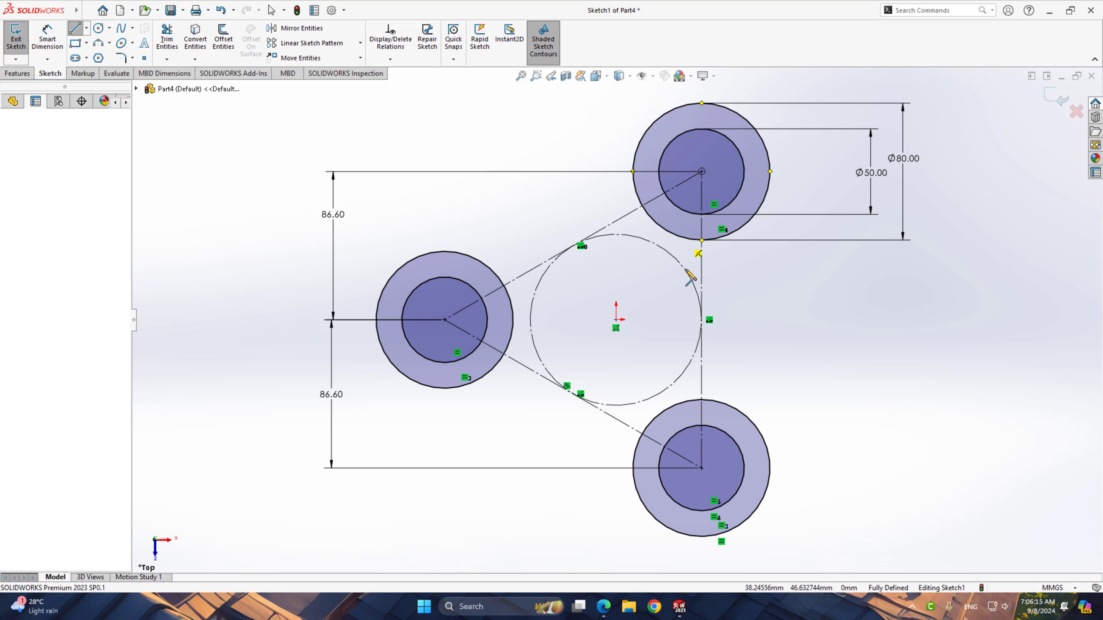
pyautogui.click(684, 403)
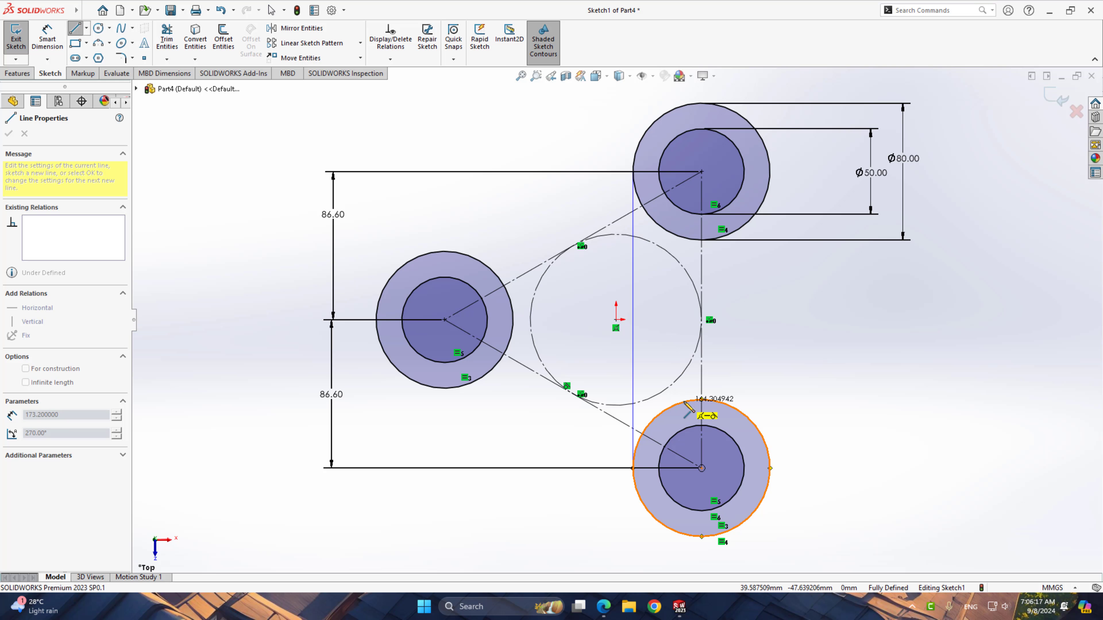
pyautogui.press('Escape')
pyautogui.moveTo(804, 306); pyautogui.dragTo(748, 304, button='right')
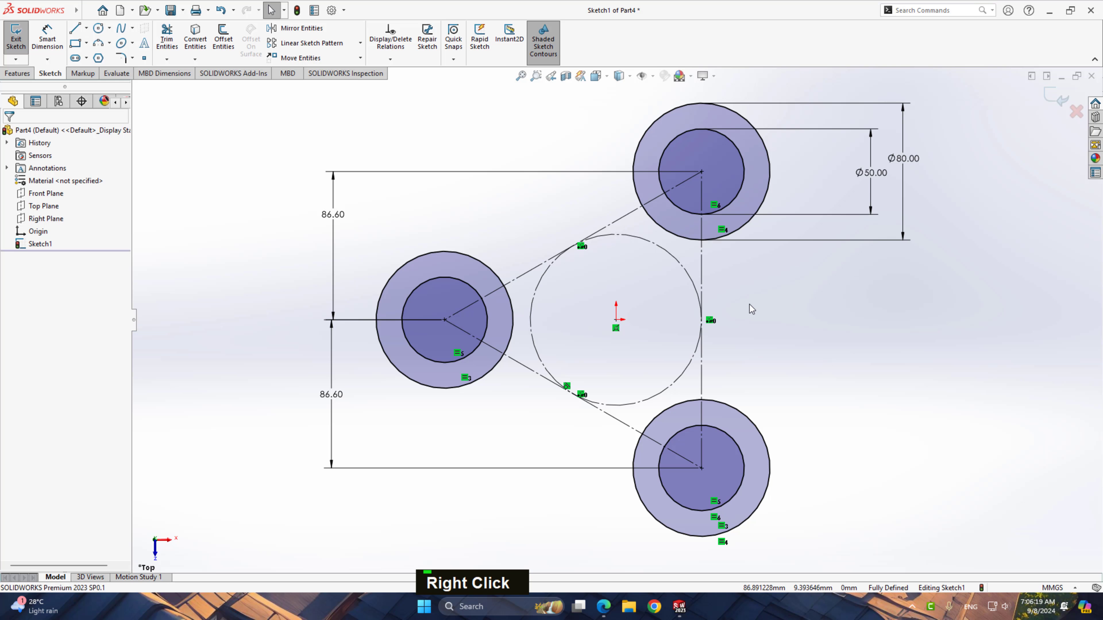
pyautogui.click(723, 243)
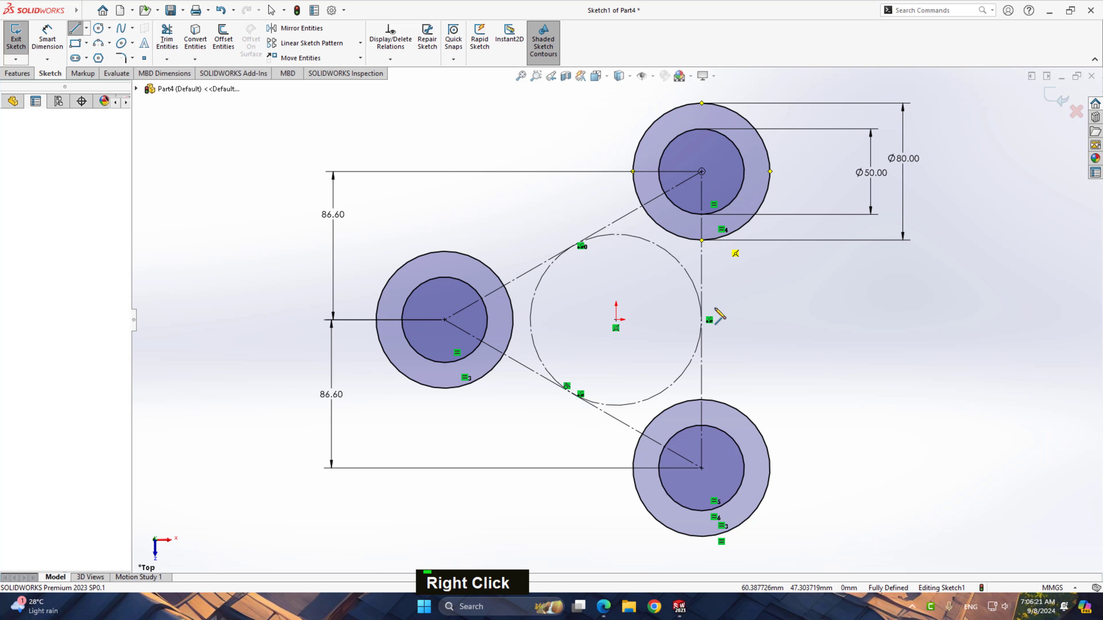
pyautogui.press('Escape')
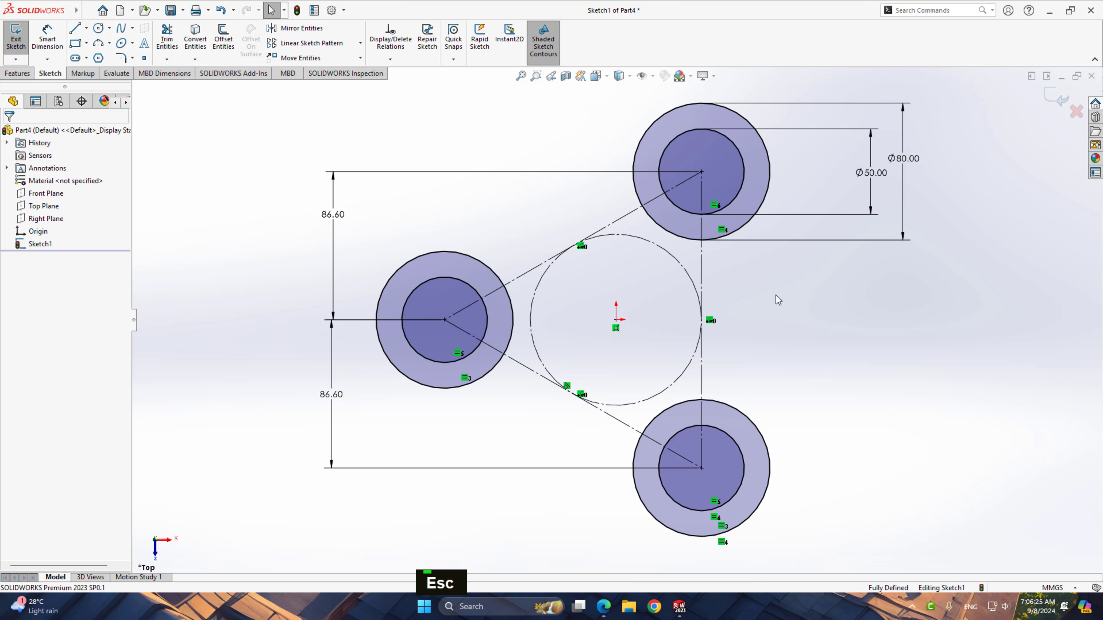
# Step: Sketch a vertical line about 98 mm long between the upper and lower outer circles, just right of the triangle's vertical side
pyautogui.moveTo(789, 280); pyautogui.dragTo(743, 282, button='right')
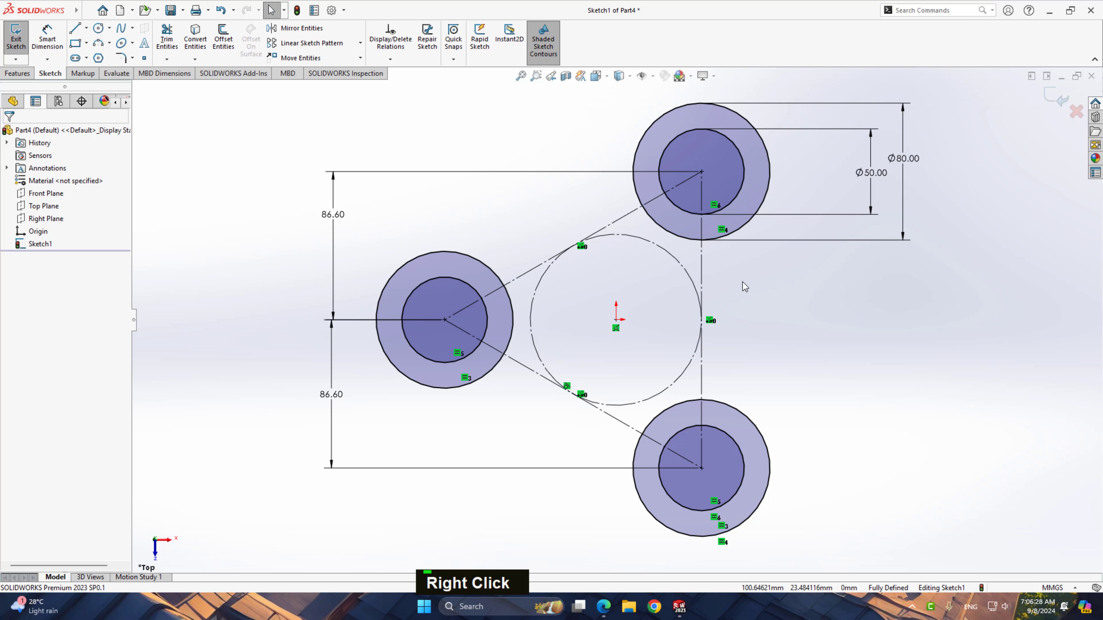
pyautogui.click(723, 238)
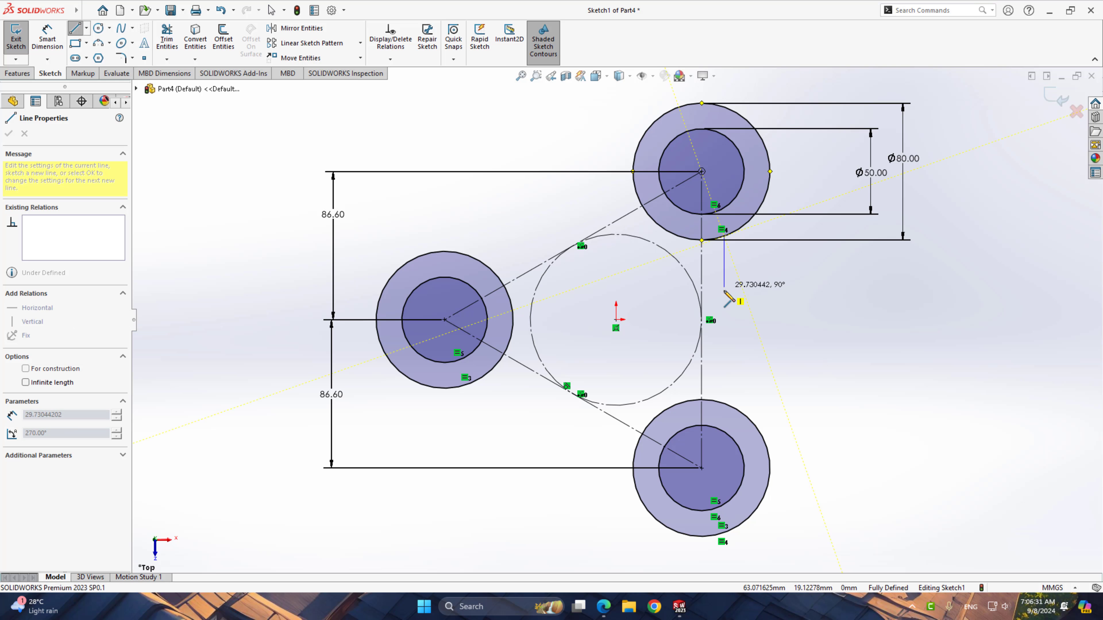
pyautogui.click(724, 404)
pyautogui.rightClick(769, 330)
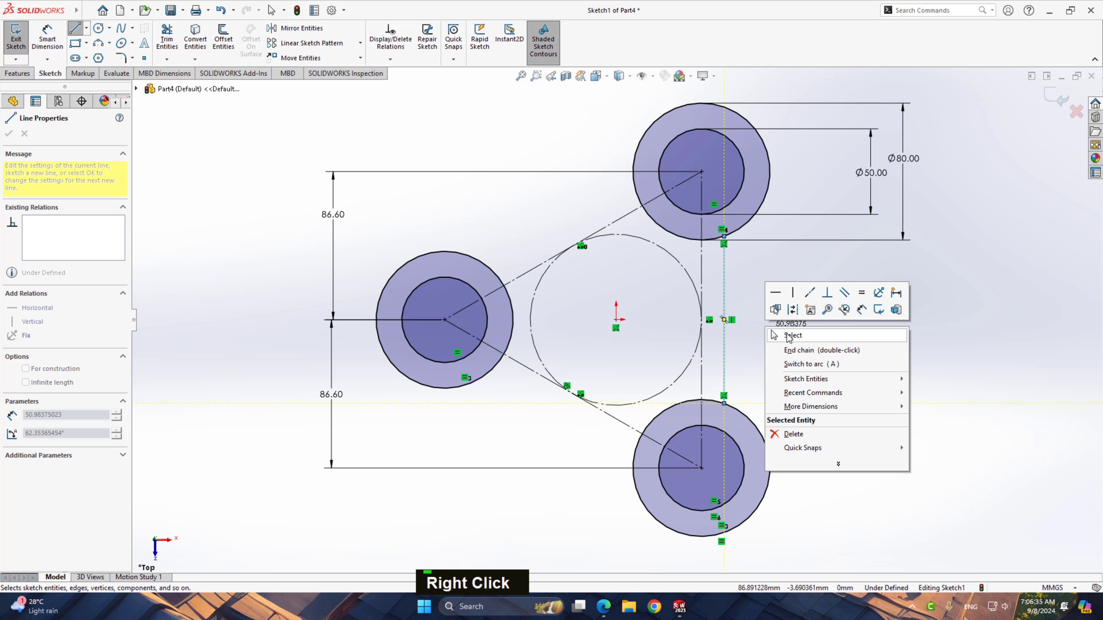
pyautogui.click(791, 335)
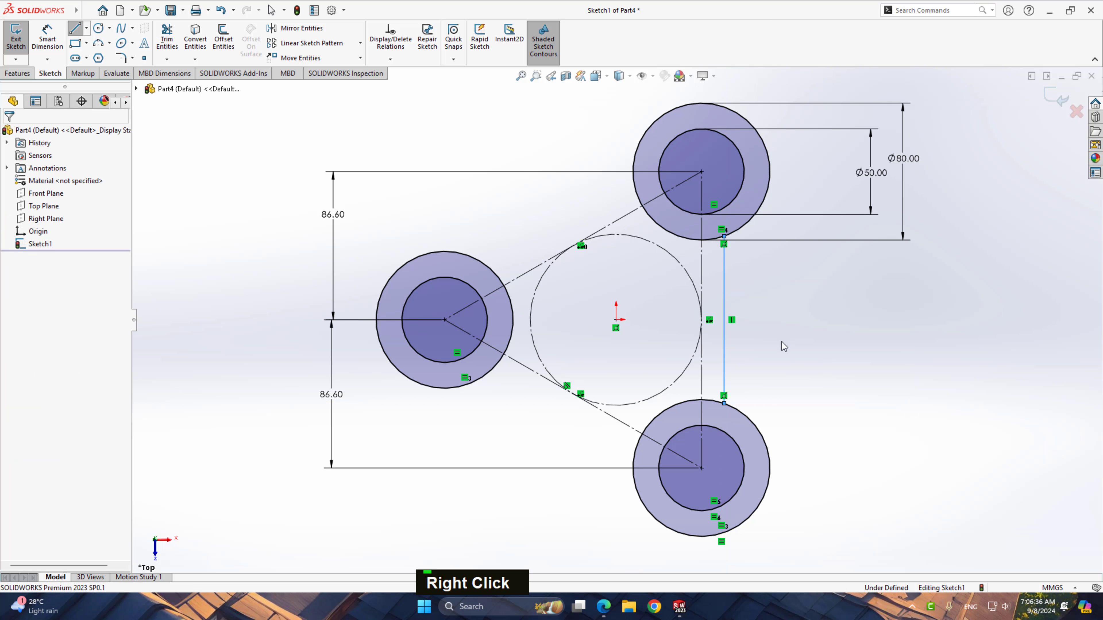
# Step: Mirror the new vertical line about the triangle's vertical construction side
pyautogui.click(724, 354)
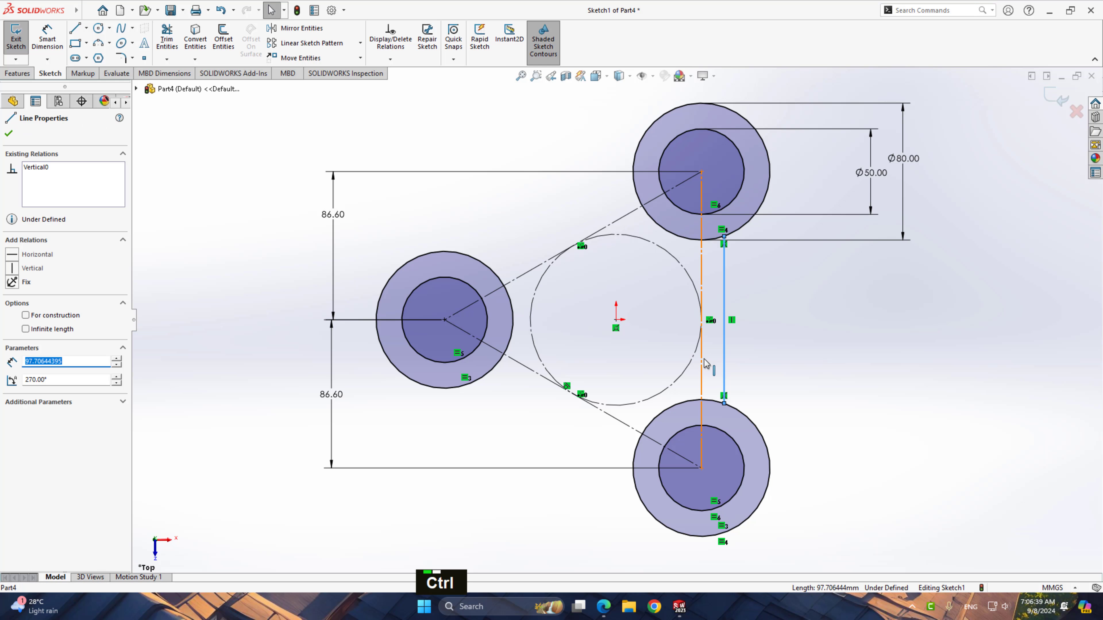
pyautogui.keyDown('ctrl'); pyautogui.click(702, 361); pyautogui.keyUp('ctrl')
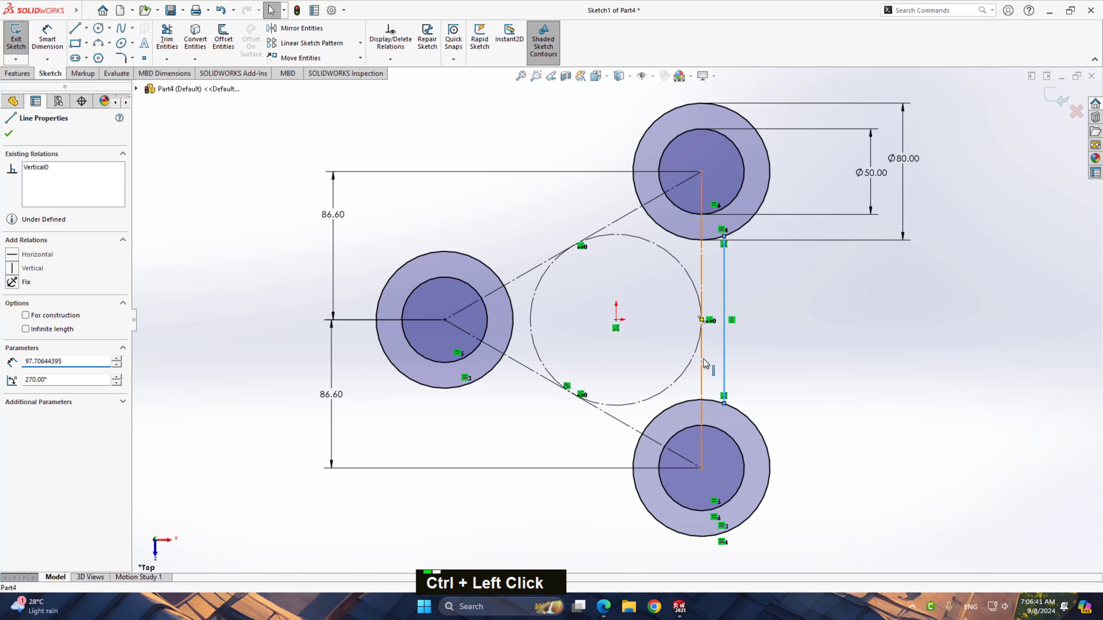
pyautogui.click(294, 28)
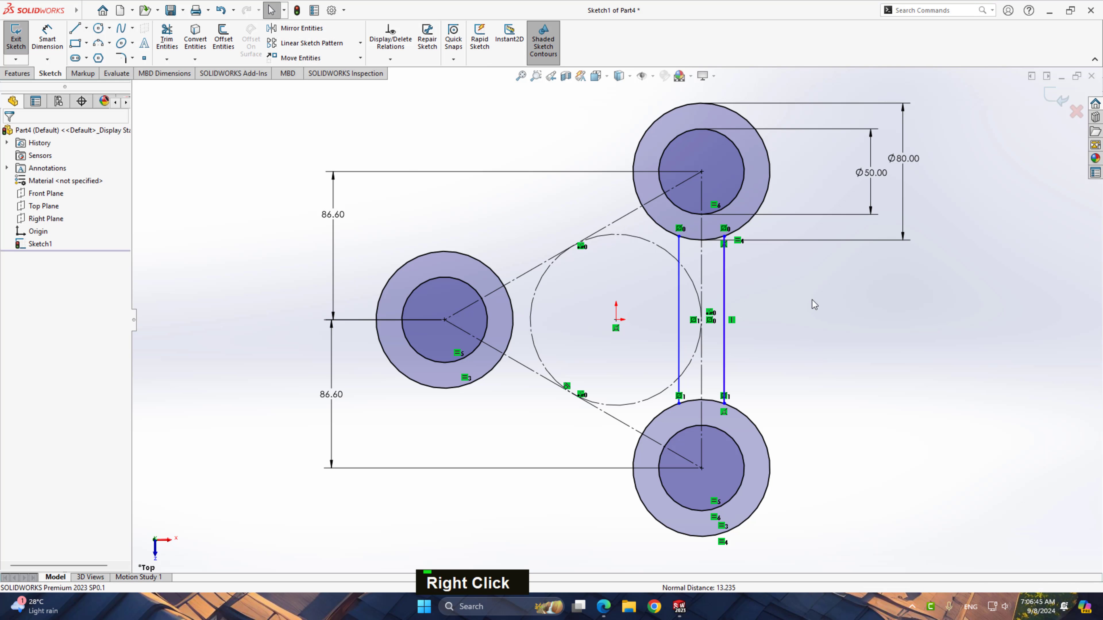
# Step: Add a driven dimension for the distance between the triangle's vertical construction side and the solid line right of it
pyautogui.moveTo(814, 304); pyautogui.dragTo(764, 334, button='right')
pyautogui.click(703, 361)
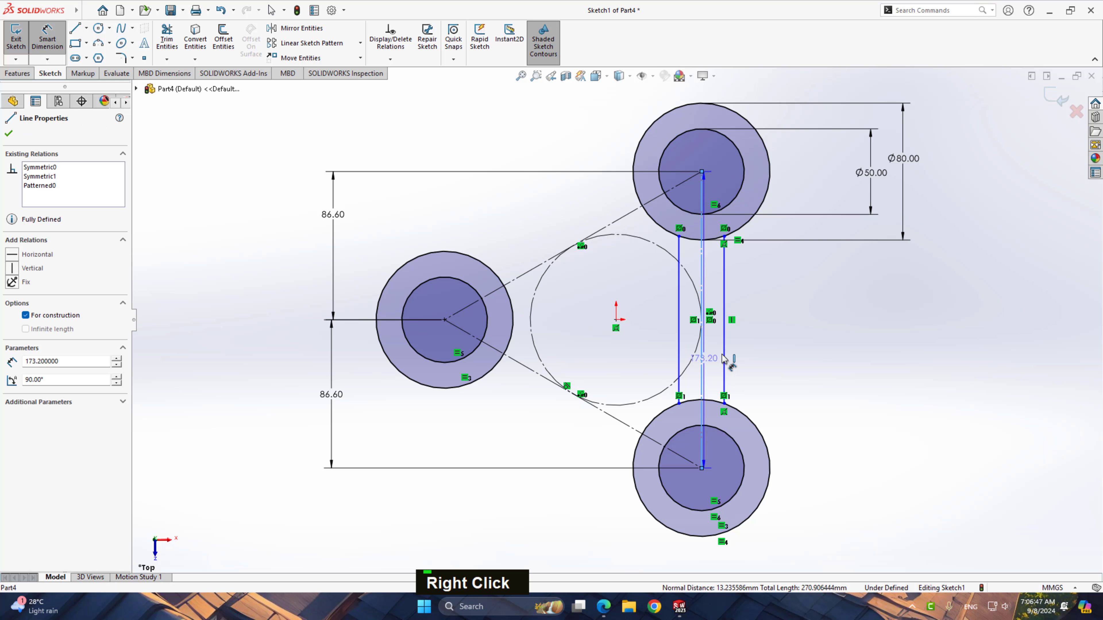
pyautogui.click(723, 359)
pyautogui.click(781, 339)
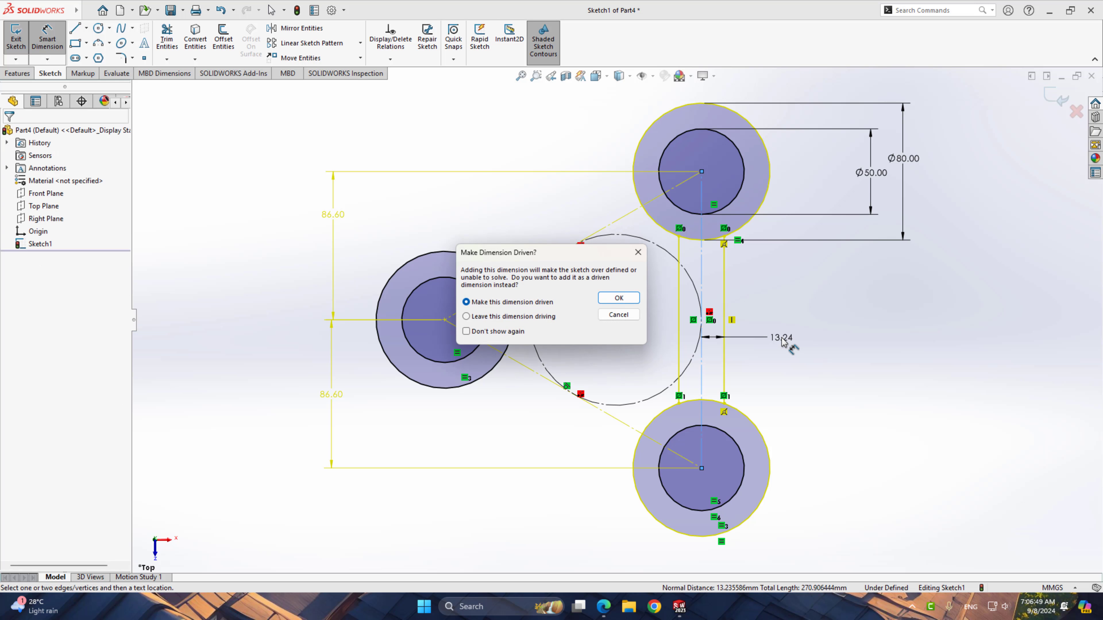
pyautogui.click(619, 298)
# Step: Try to dimension the distance between the two mirrored vertical lines
pyautogui.click(679, 363)
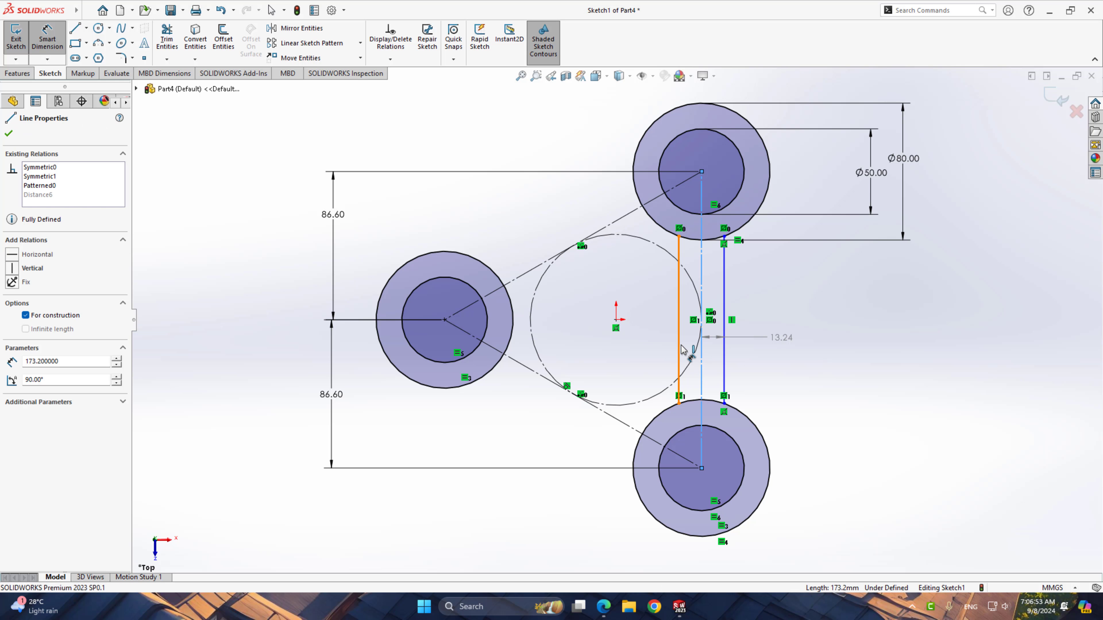
pyautogui.click(724, 353)
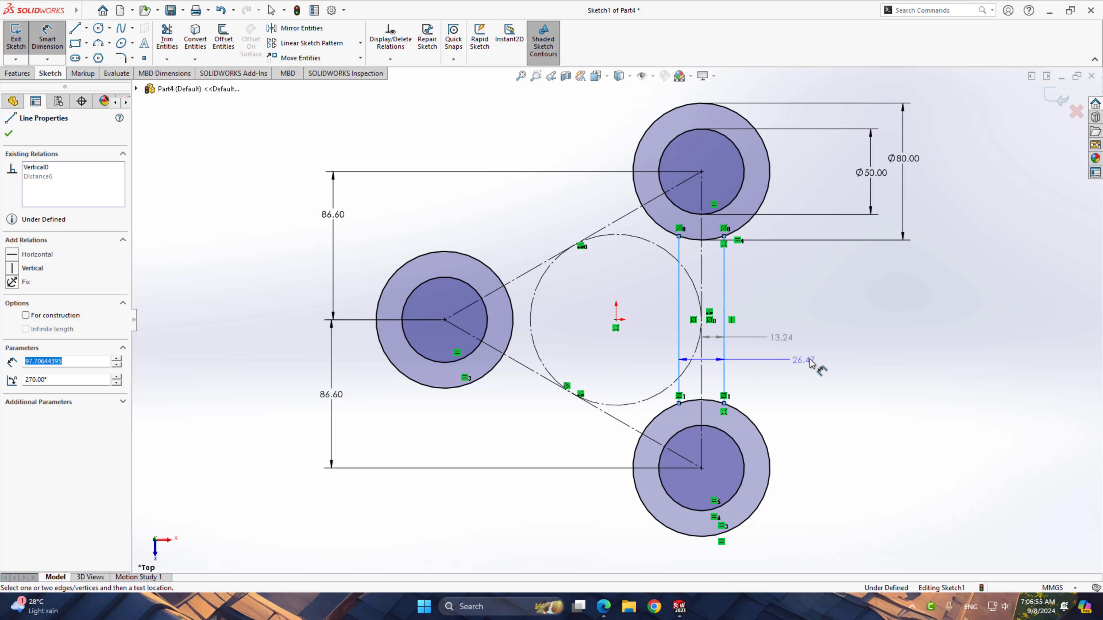
pyautogui.click(810, 360)
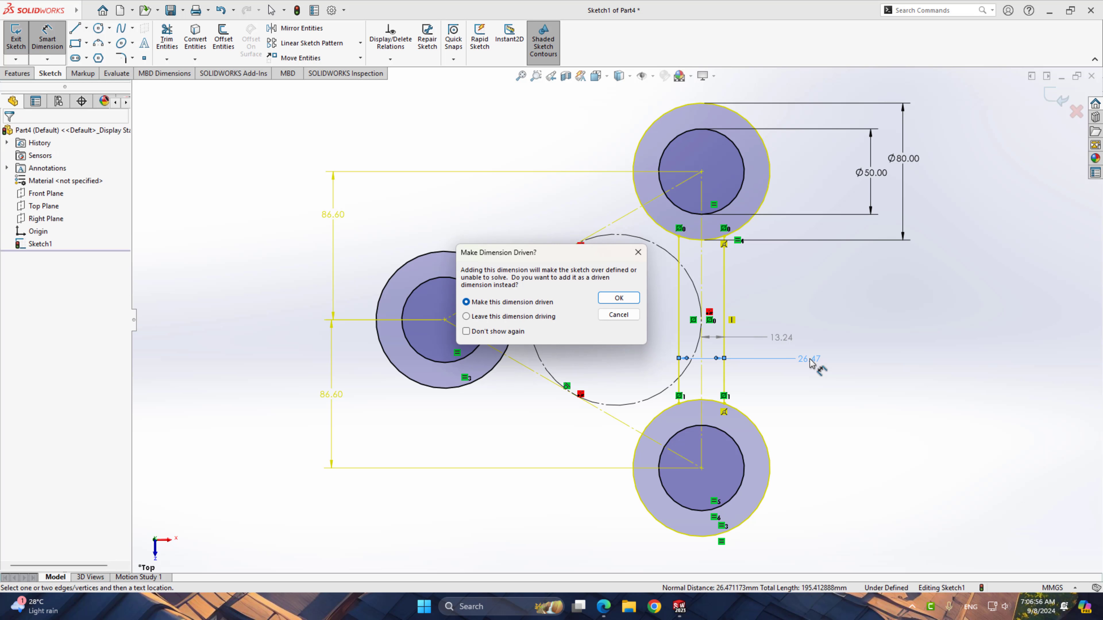
pyautogui.click(619, 315)
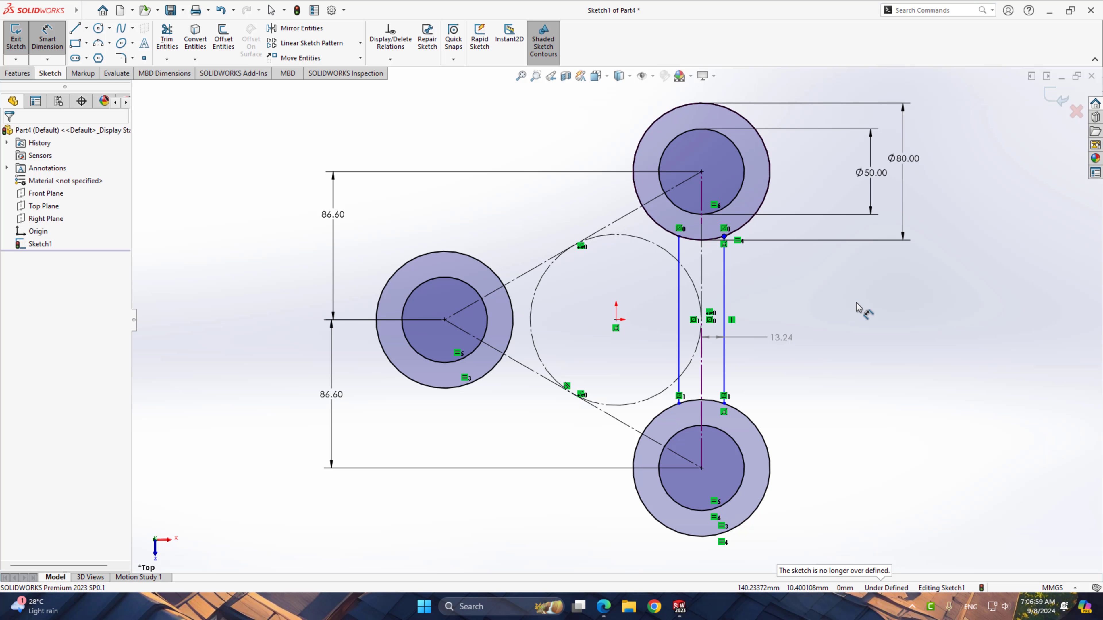
pyautogui.rightClick(847, 286)
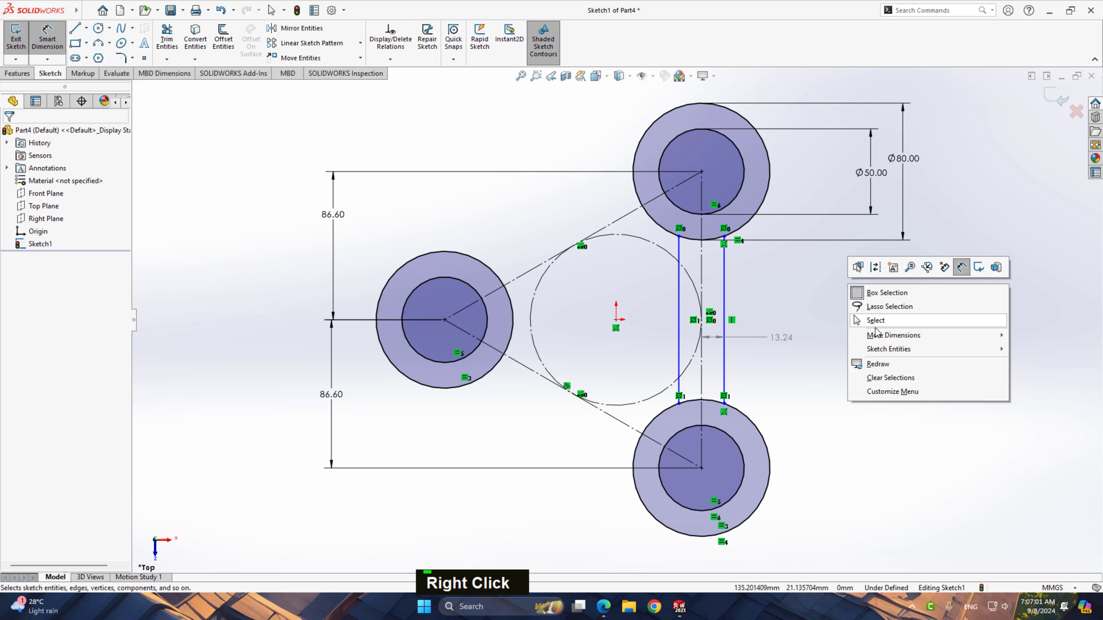
pyautogui.click(876, 321)
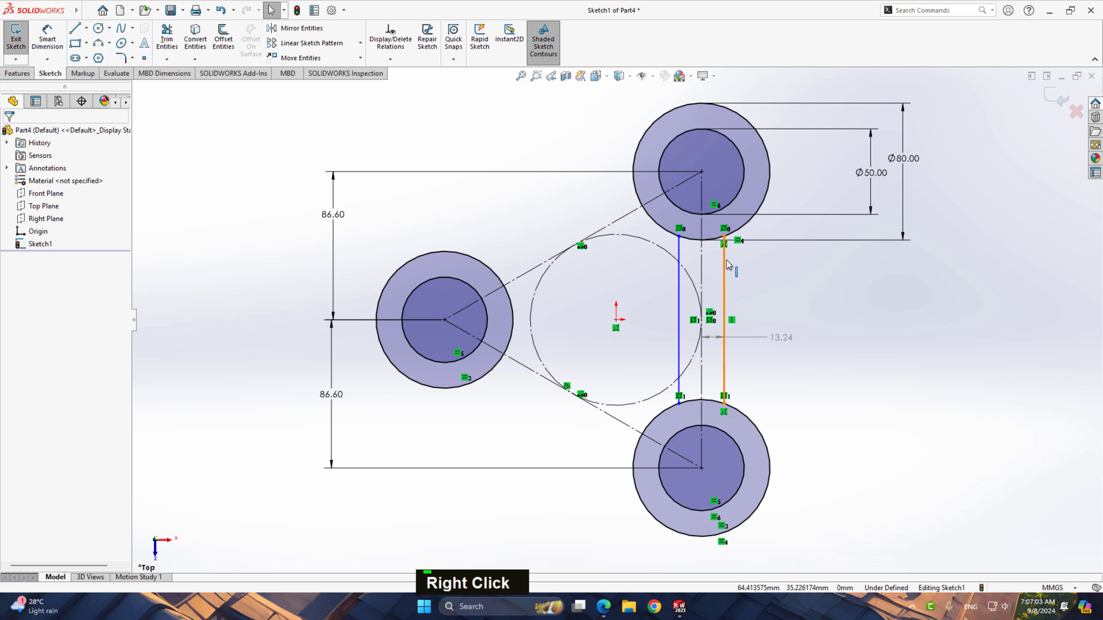
# Step: Delete the coincident relations tying the ends of the vertical line right of the triangle to the upper and lower outer circles
pyautogui.scroll(-3, 725, 299)
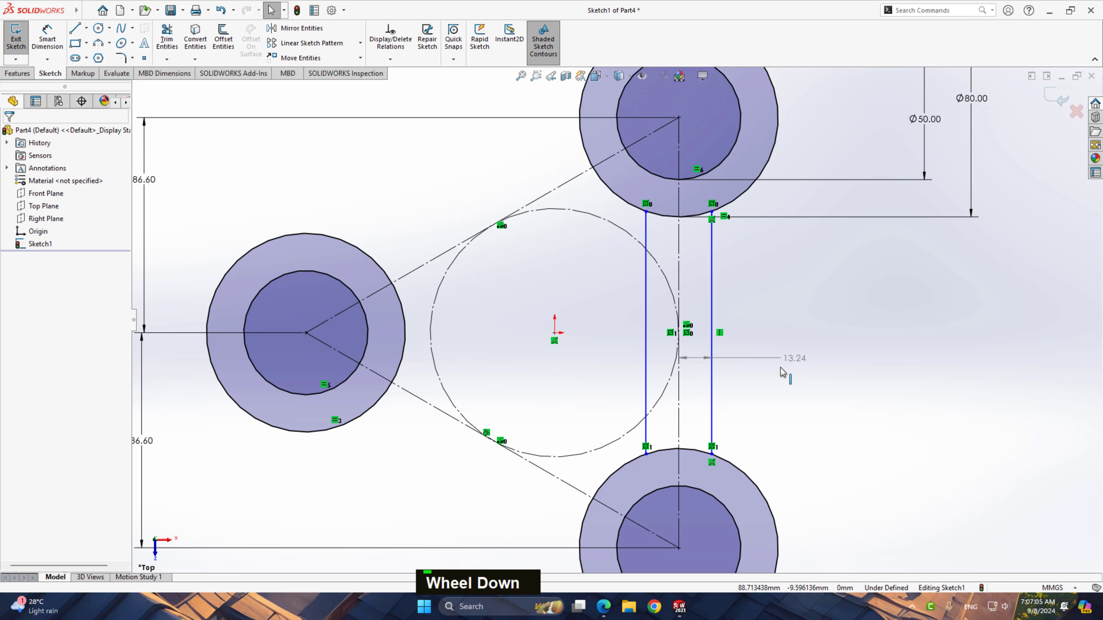
pyautogui.click(794, 359)
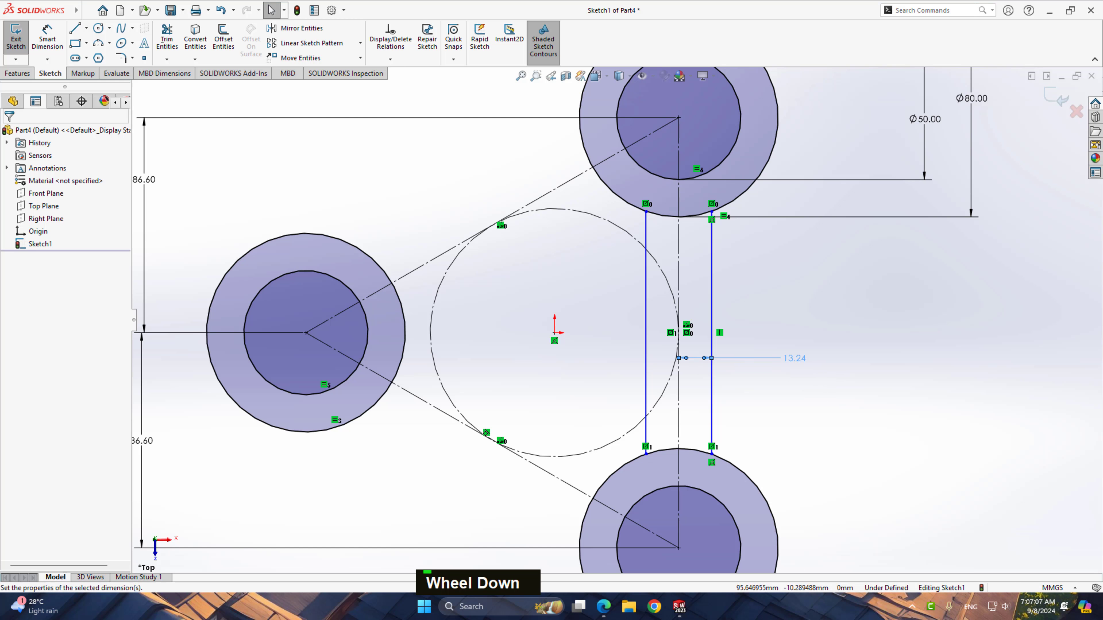
pyautogui.click(713, 463)
pyautogui.press('Delete')
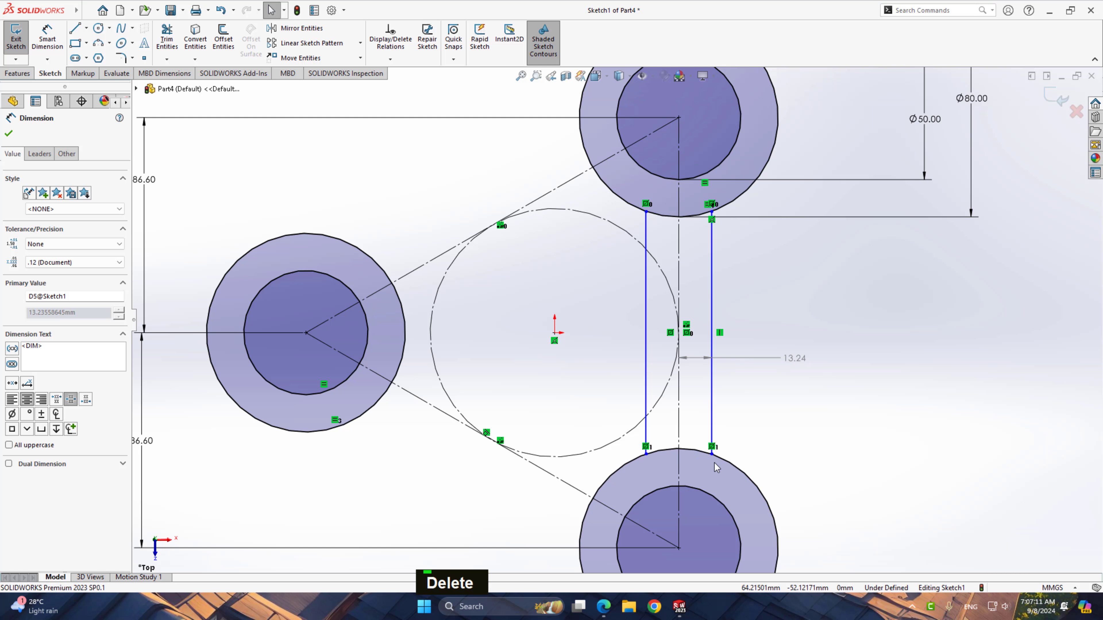
pyautogui.scroll(-5, 728, 212)
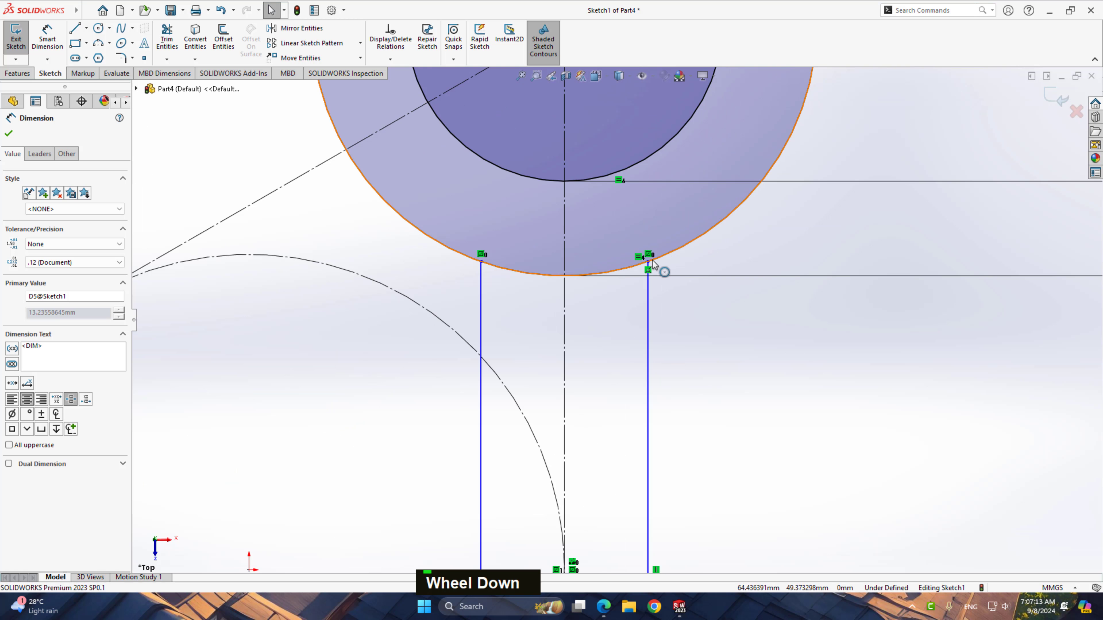
pyautogui.click(648, 270)
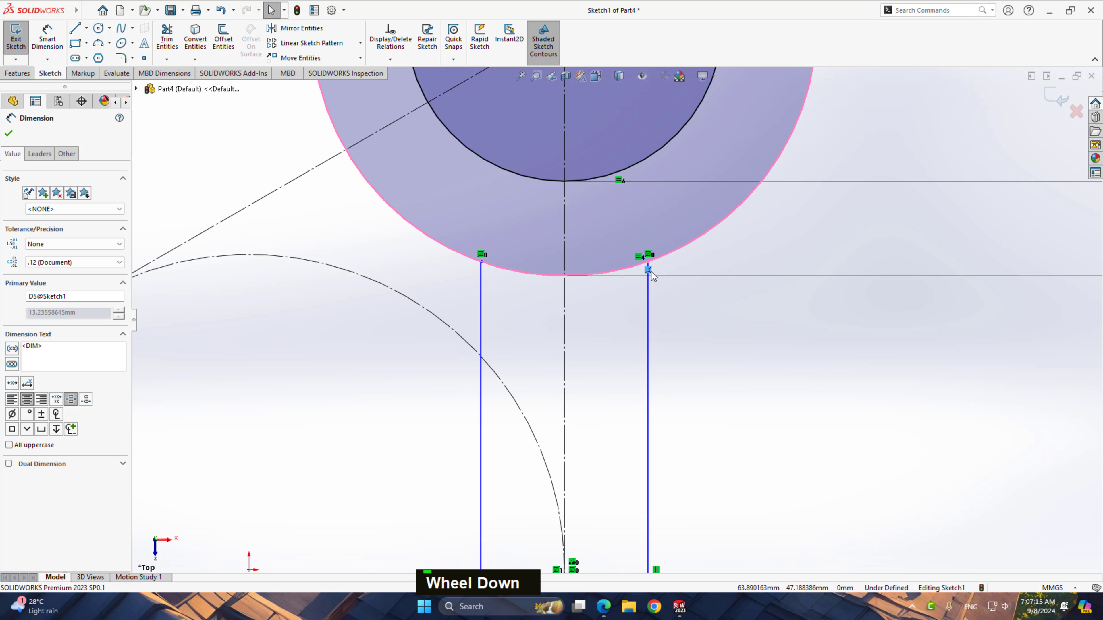
pyautogui.press('Delete')
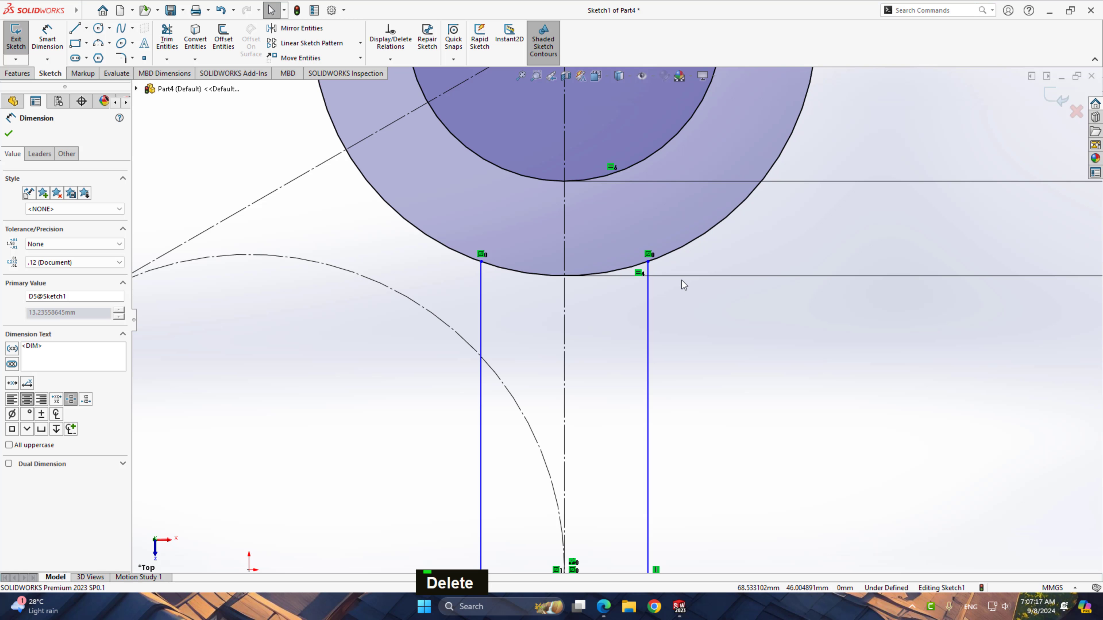
# Step: Try to edit the driven distance dimension beside the triangle's vertical side and delete that dimension
pyautogui.scroll(1, 698, 370)
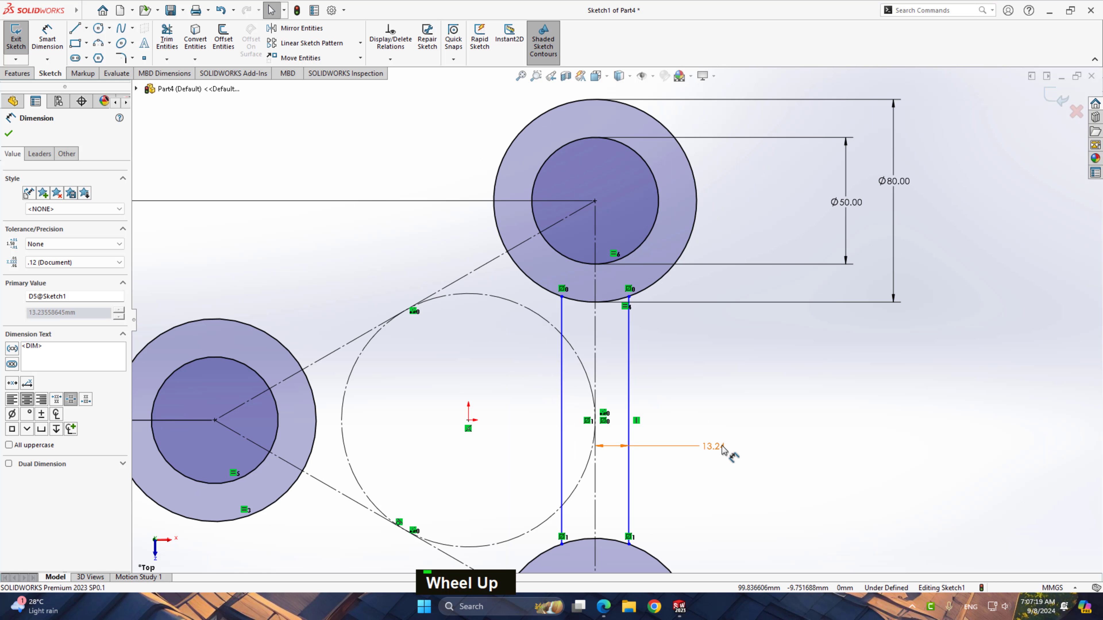
pyautogui.doubleClick(718, 446)
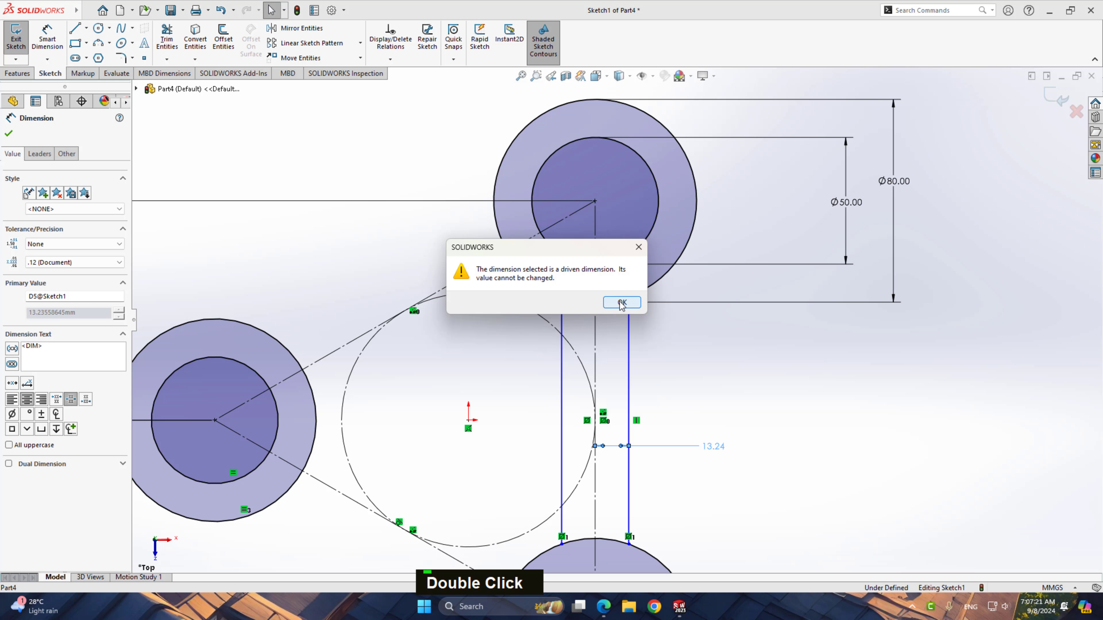
pyautogui.click(622, 303)
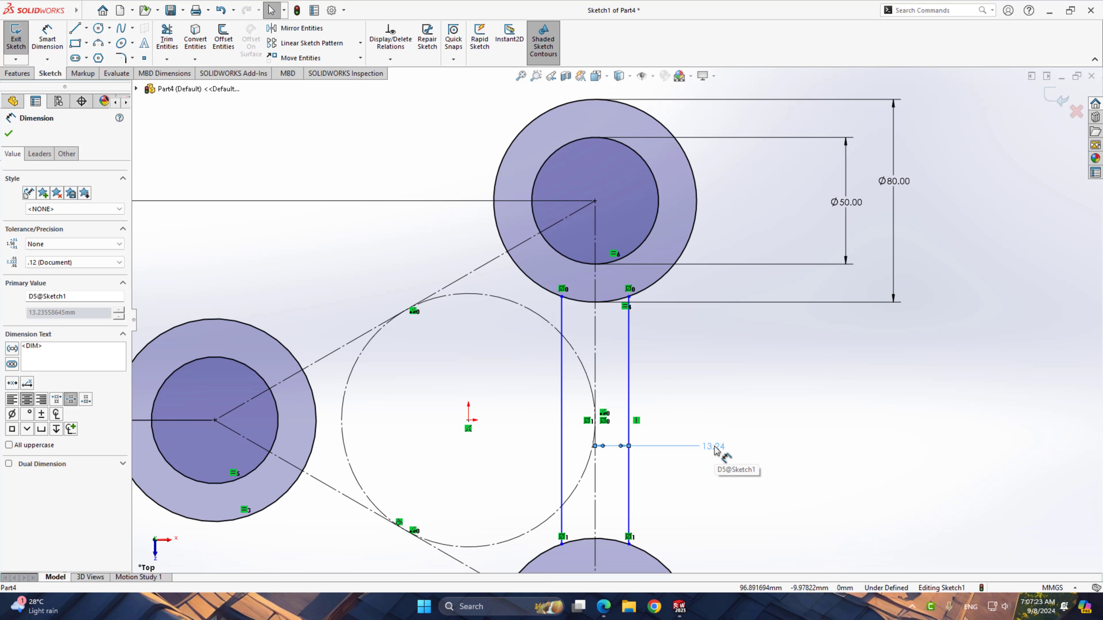
pyautogui.press('Delete')
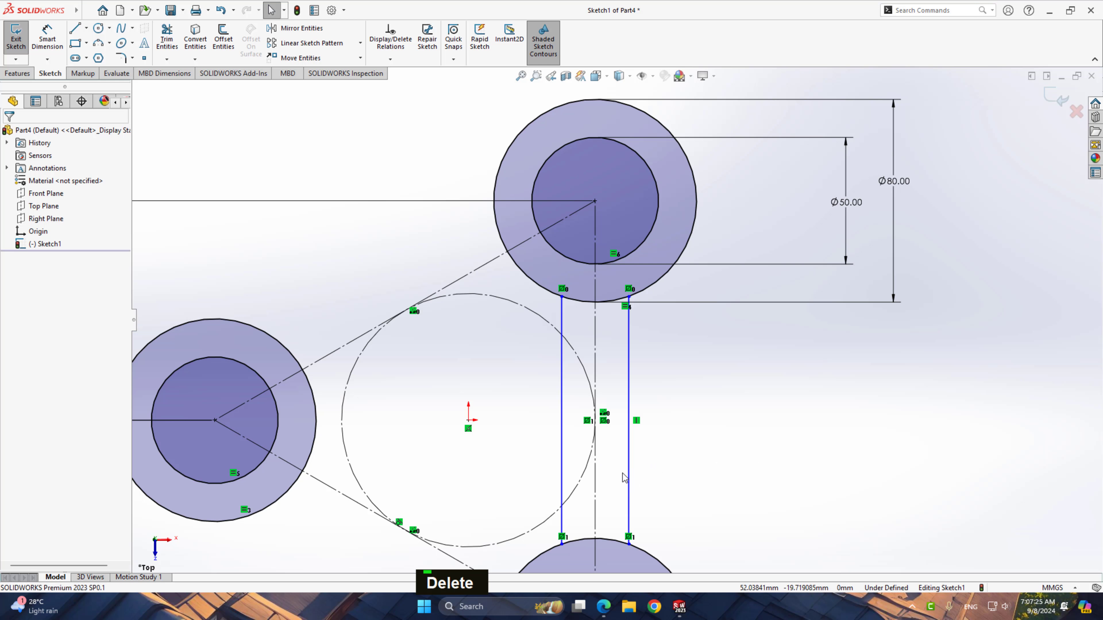
# Step: Add a distance dimension between the triangle's vertical construction side and the solid line right of it, leaving it driving
pyautogui.rightClick(674, 388)
pyautogui.moveTo(671, 385); pyautogui.dragTo(672, 348, button='right')
pyautogui.click(595, 478)
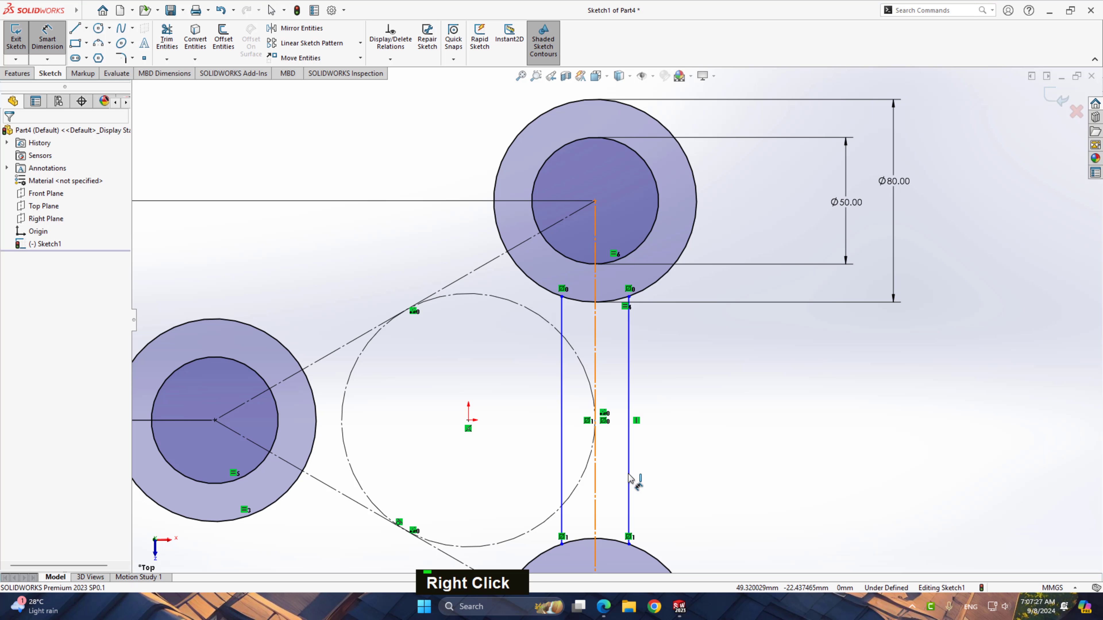
pyautogui.click(629, 470)
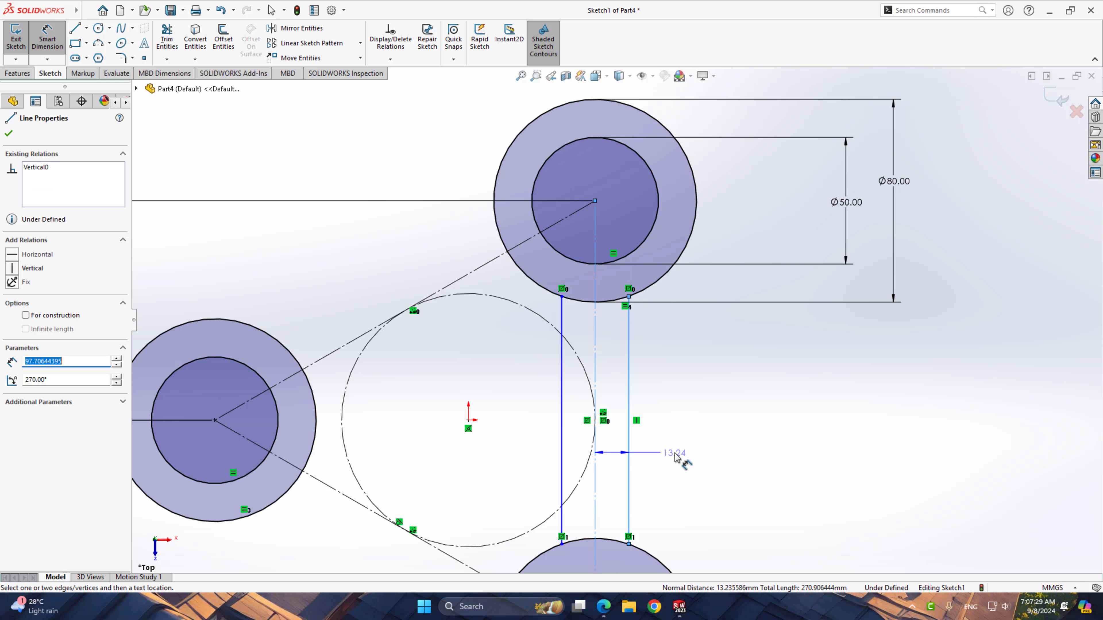
pyautogui.click(675, 457)
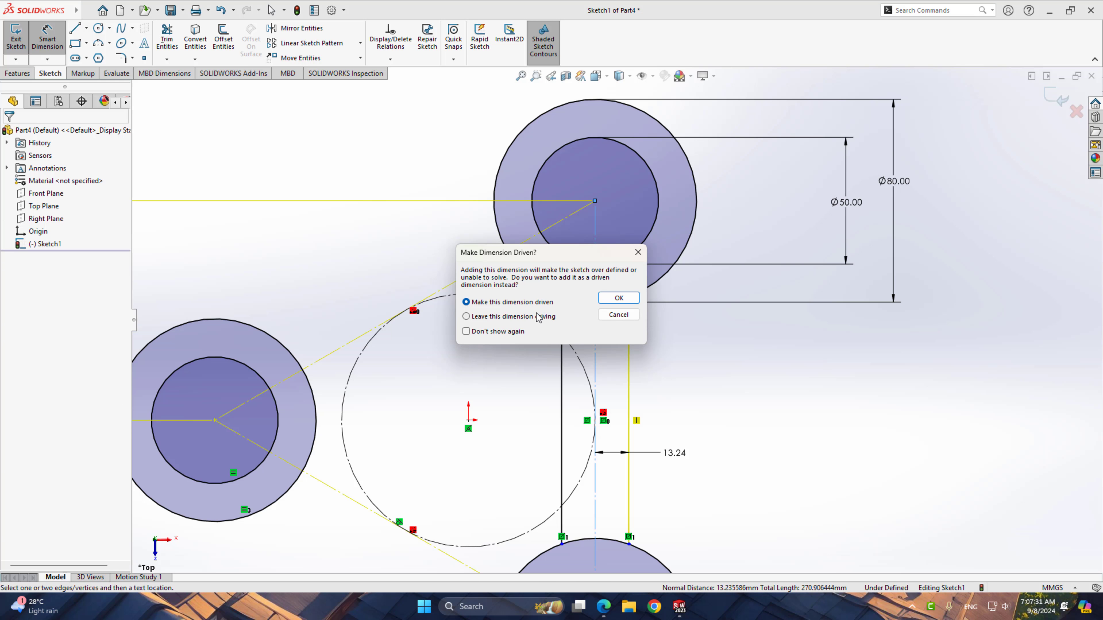
pyautogui.click(619, 298)
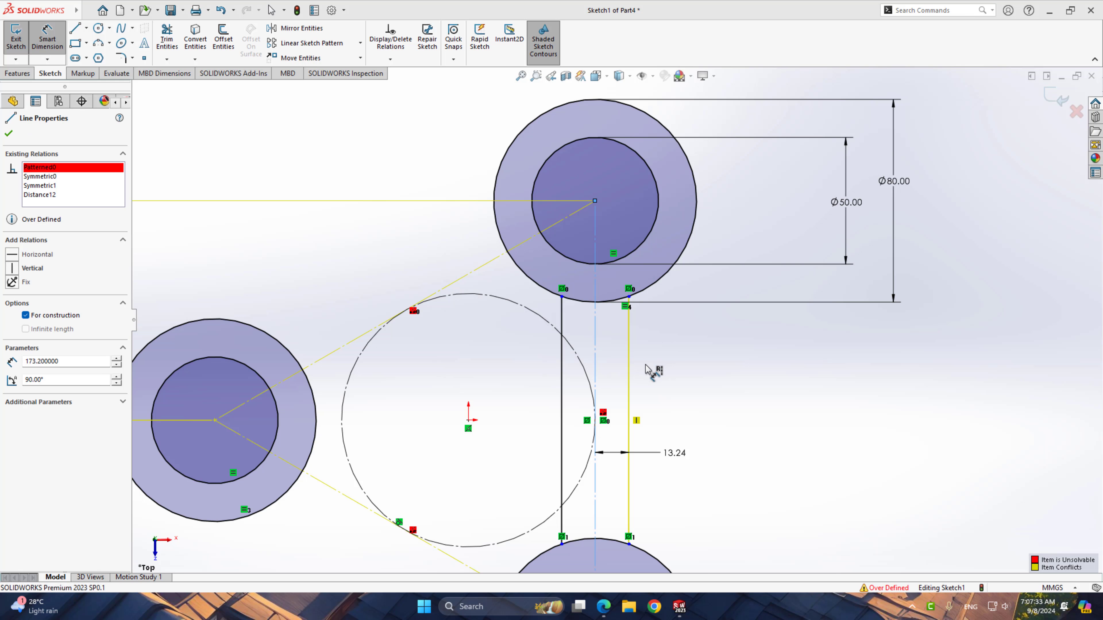
pyautogui.scroll(-2, 680, 386)
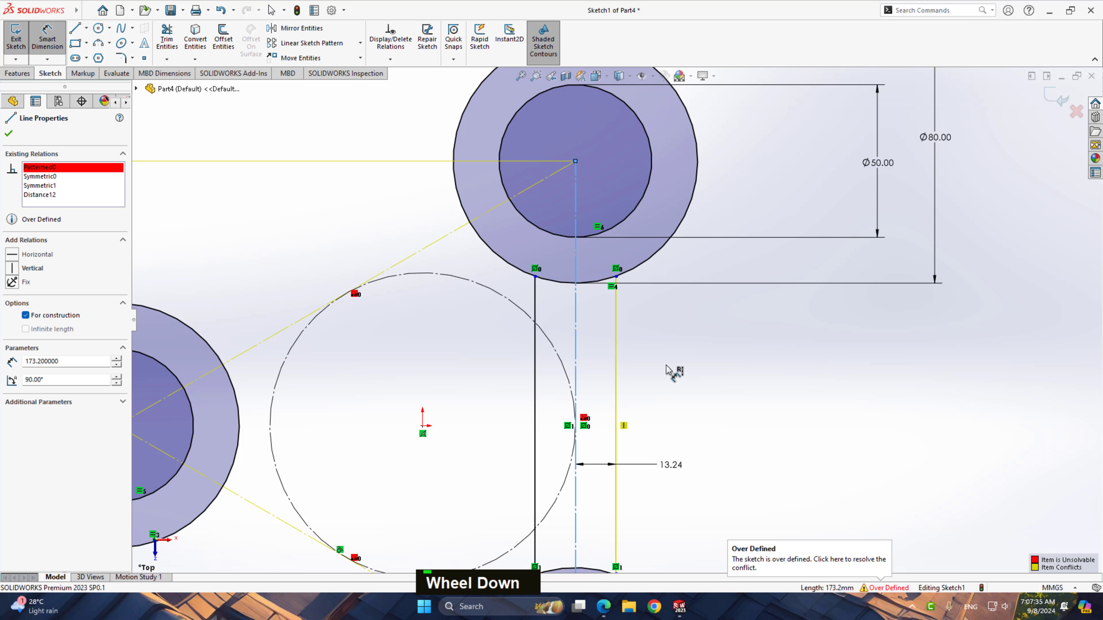
pyautogui.rightClick(668, 371)
pyautogui.click(680, 394)
# Step: Delete both solid vertical lines on either side of the triangle's vertical construction side
pyautogui.scroll(2, 645, 370)
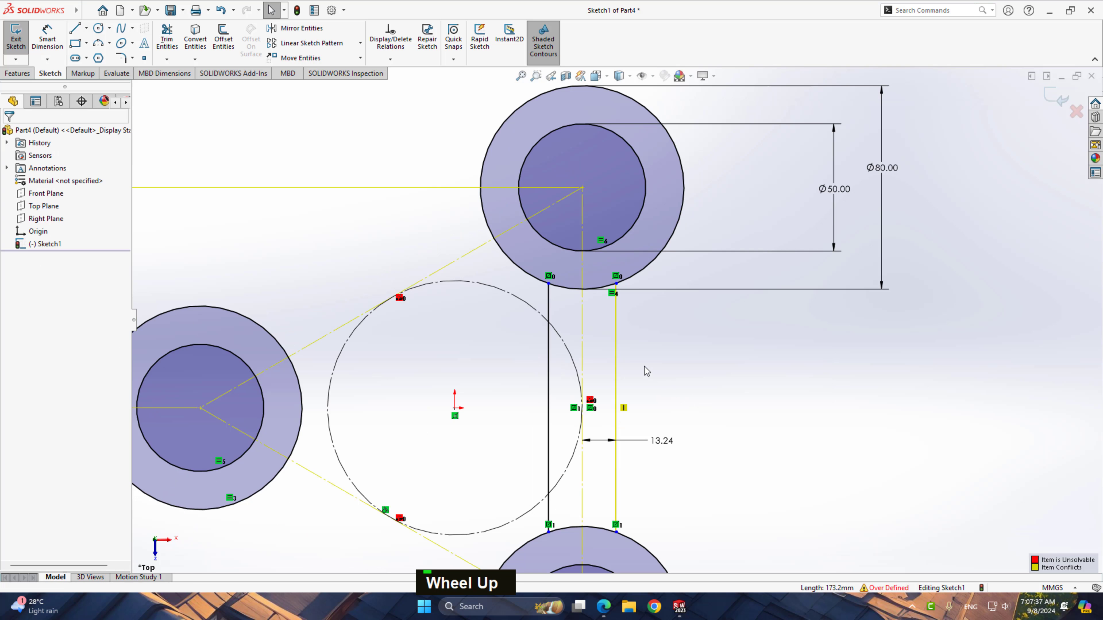
pyautogui.scroll(1, 644, 367)
pyautogui.scroll(-3, 633, 363)
pyautogui.scroll(3, 653, 402)
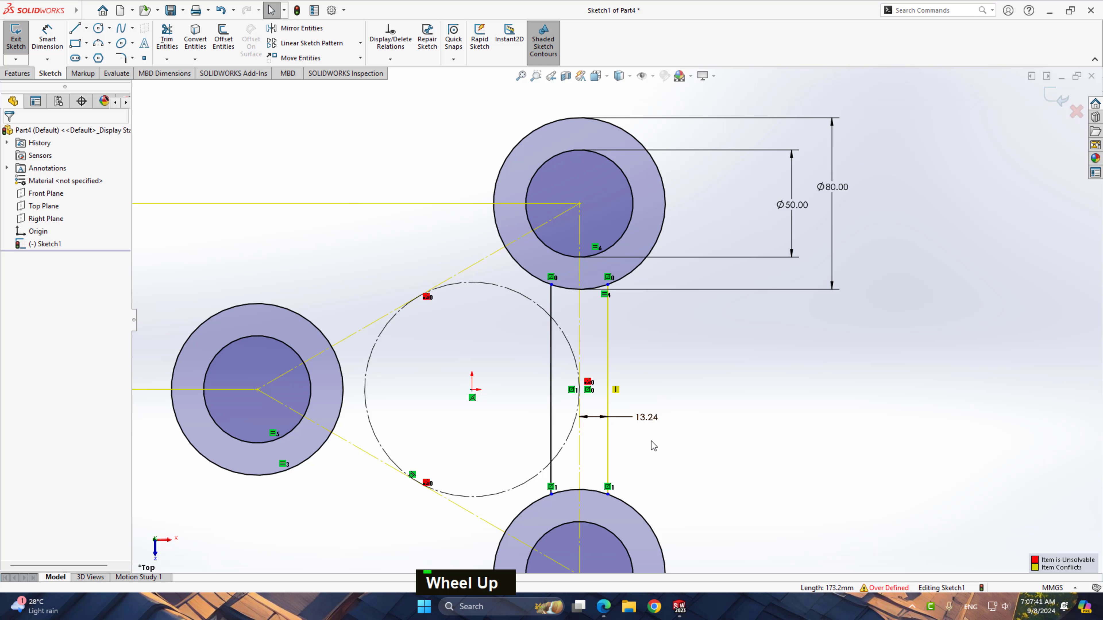
pyautogui.click(609, 441)
pyautogui.press('Delete')
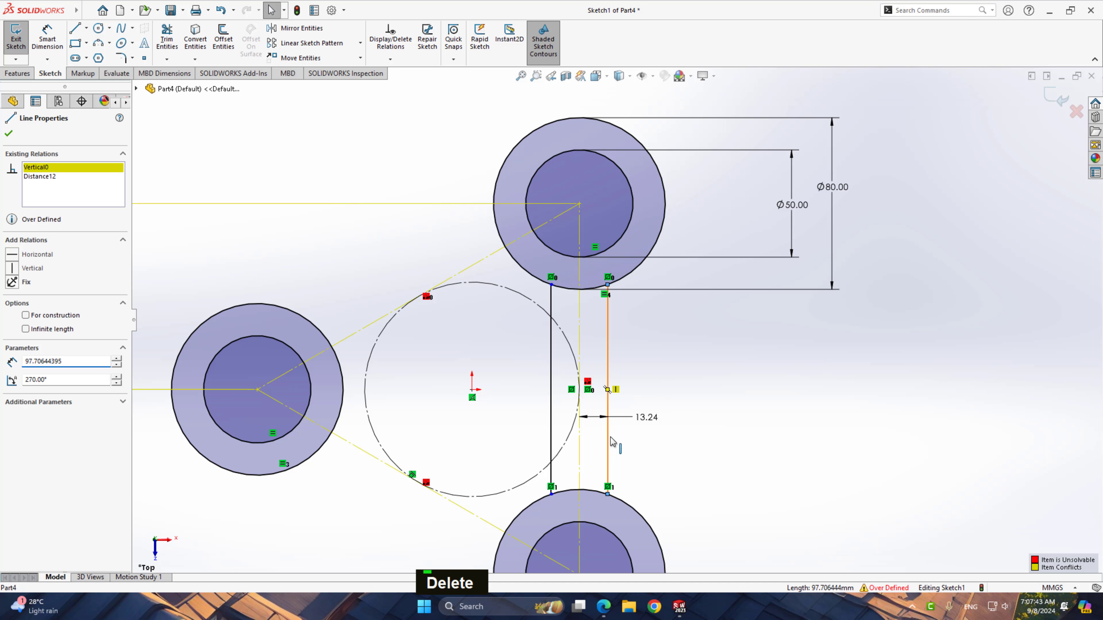
pyautogui.click(488, 303)
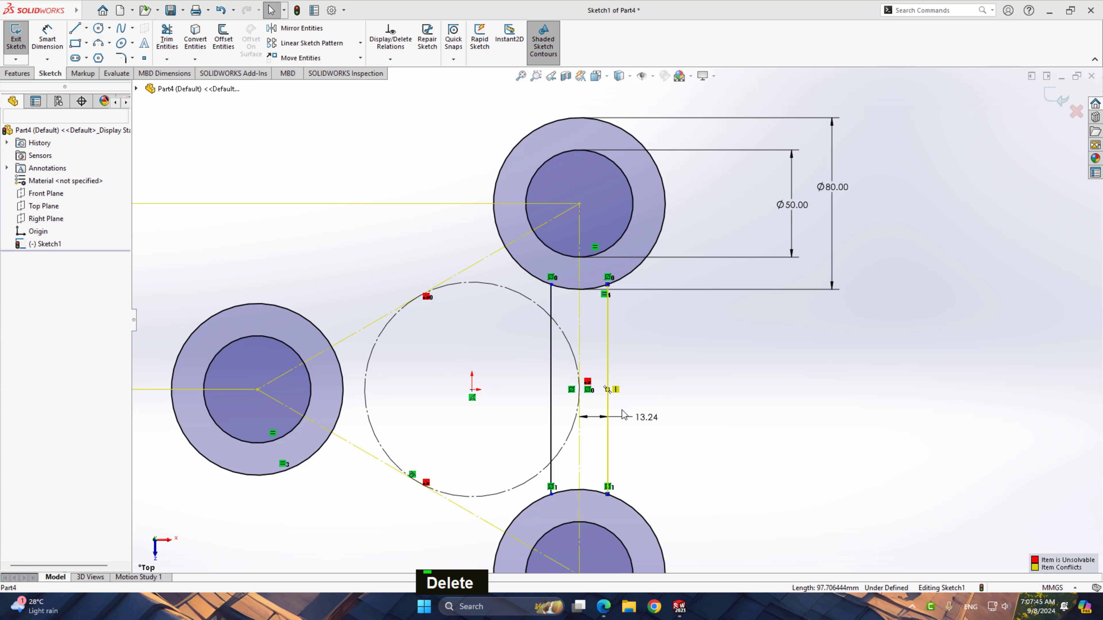
pyautogui.press('Delete')
pyautogui.click(551, 402)
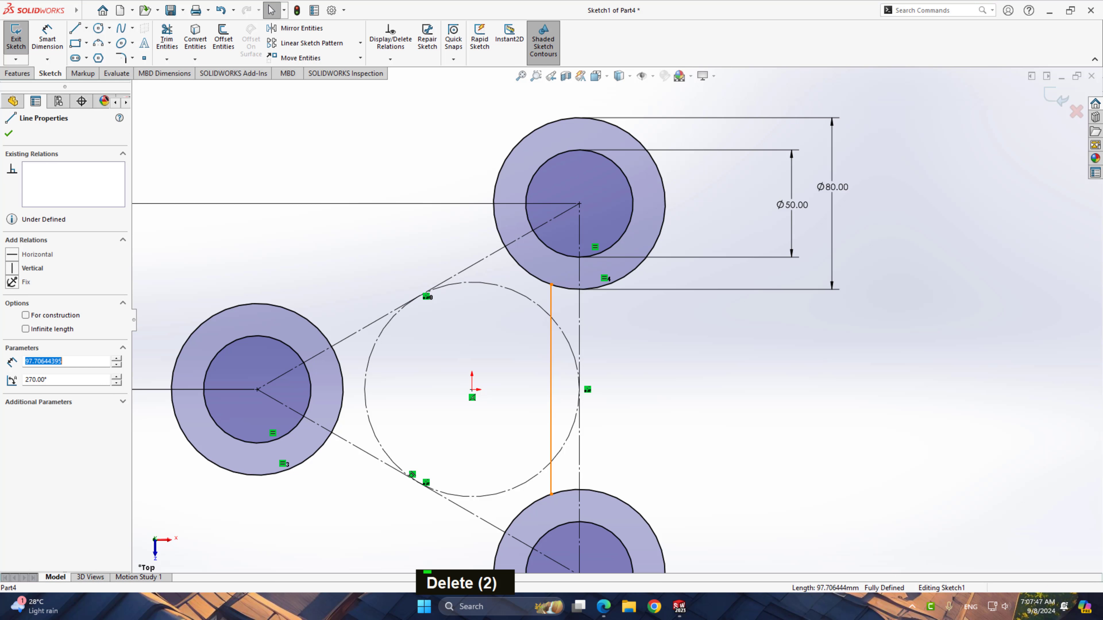
pyautogui.press('Delete')
# Step: Sketch a line about 96 mm long between the upper and lower outer circles, right of the triangle, and make it vertical
pyautogui.moveTo(692, 392); pyautogui.dragTo(659, 382, button='right')
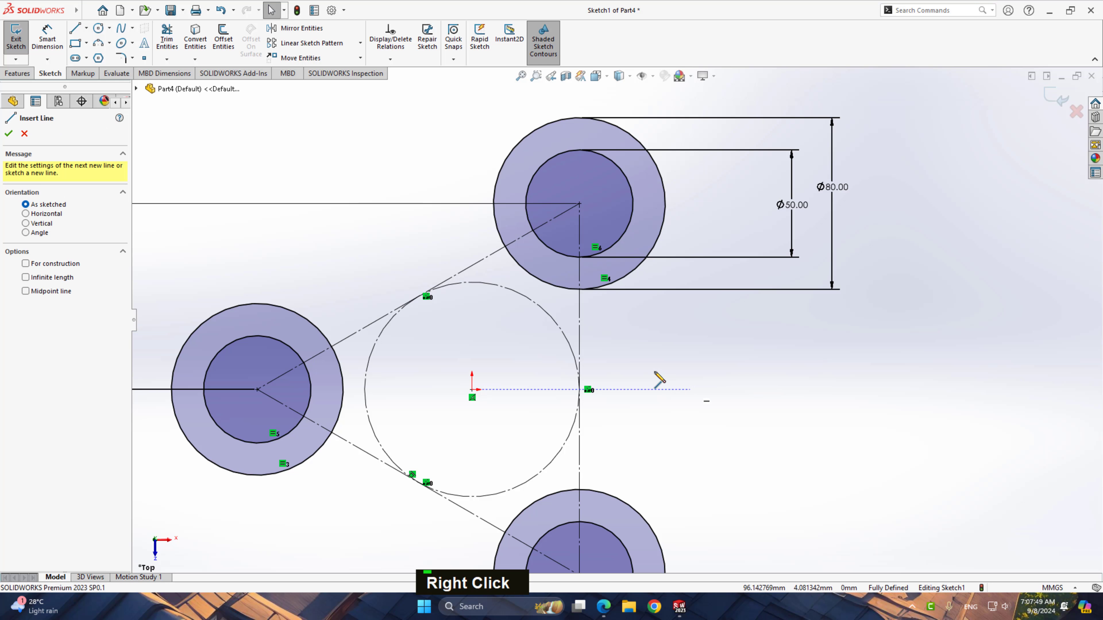
pyautogui.click(600, 289)
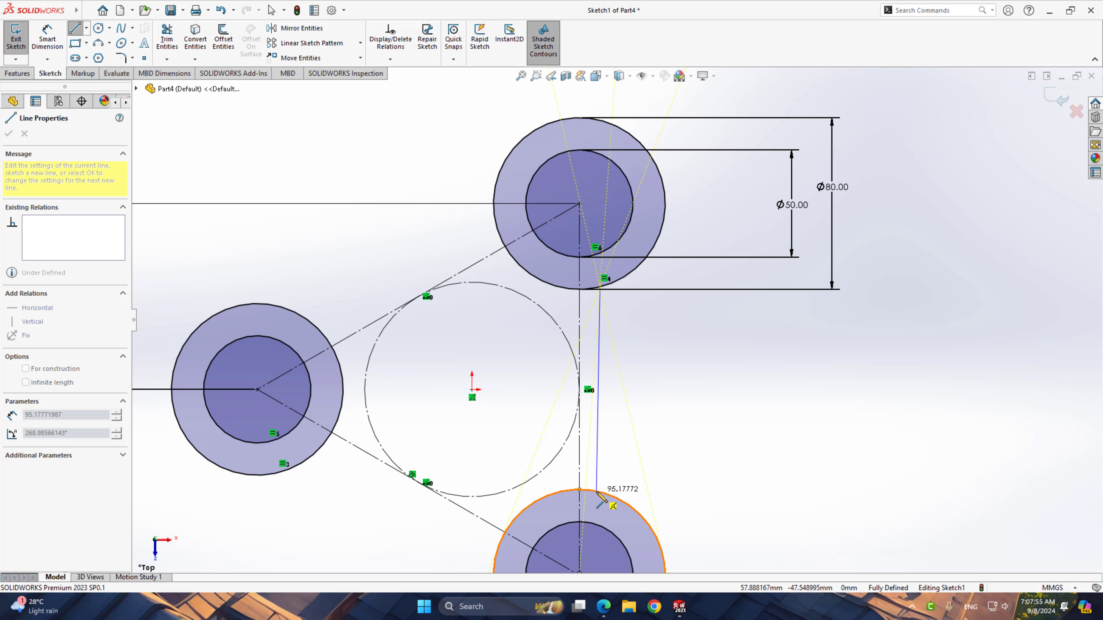
pyautogui.click(596, 492)
pyautogui.rightClick(657, 437)
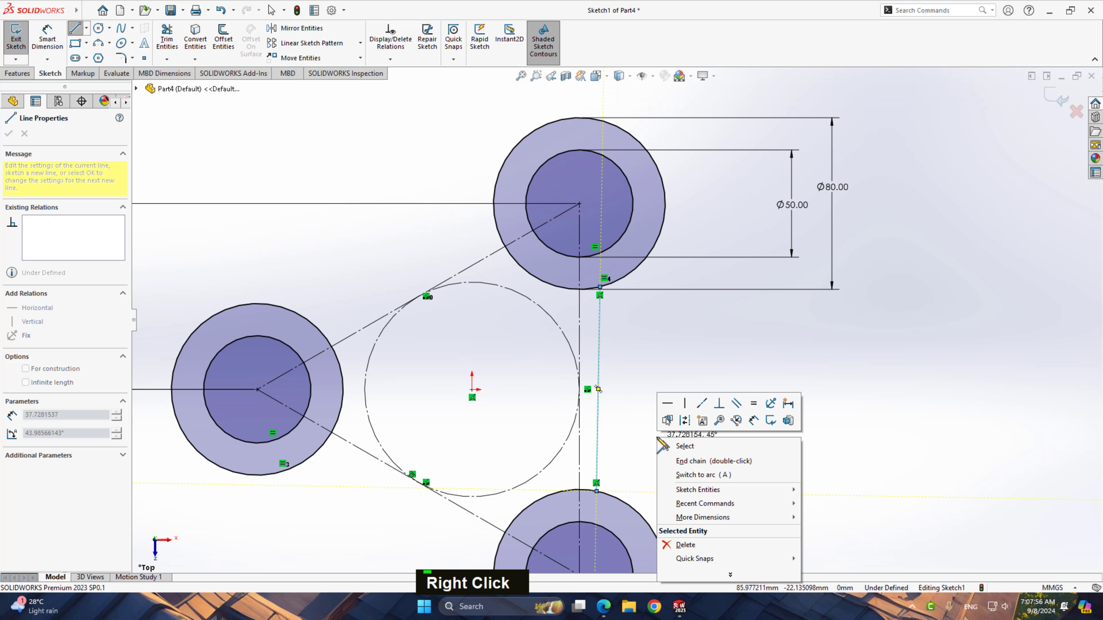
pyautogui.click(685, 407)
# Step: Try to dimension the distance between the triangle's vertical construction side and the newly sketched vertical line
pyautogui.moveTo(685, 408); pyautogui.dragTo(685, 375, button='right')
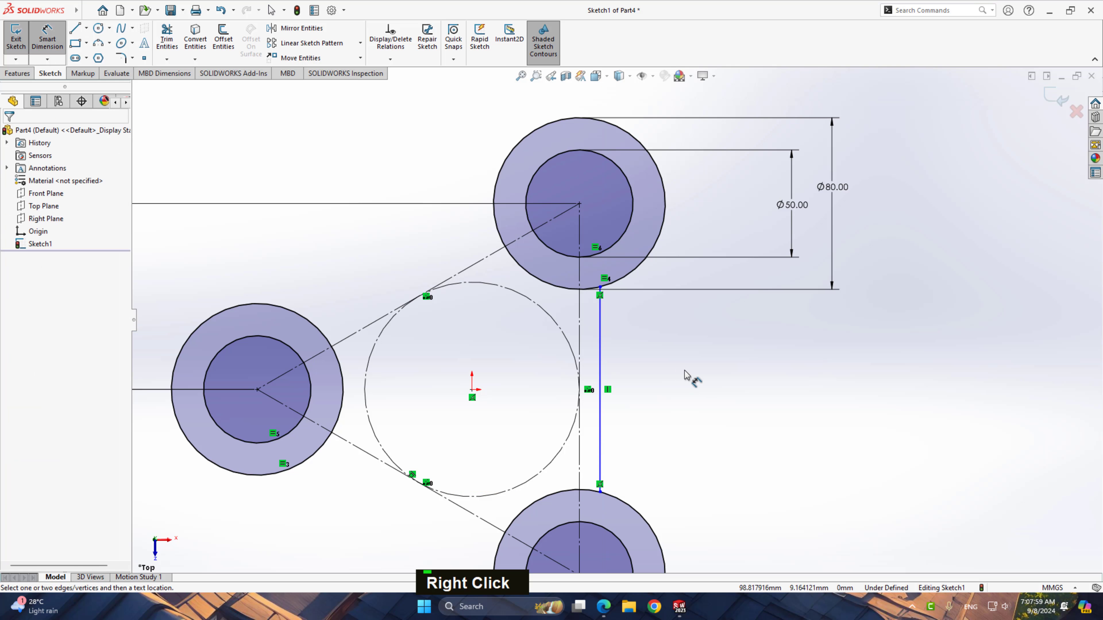
pyautogui.click(579, 432)
pyautogui.click(600, 430)
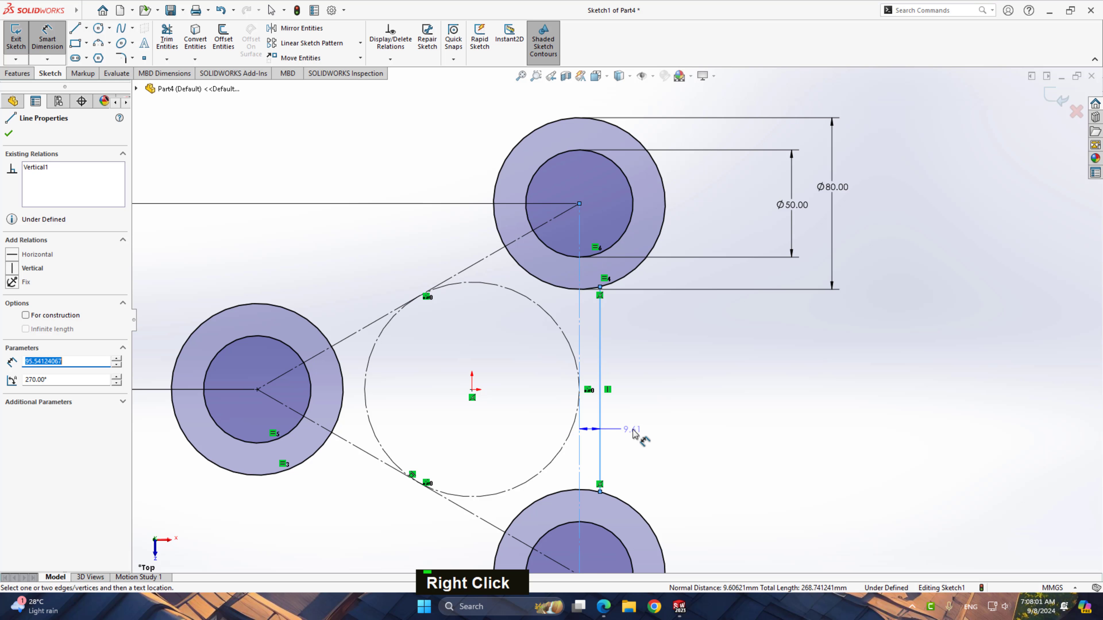
pyautogui.click(633, 431)
pyautogui.click(619, 316)
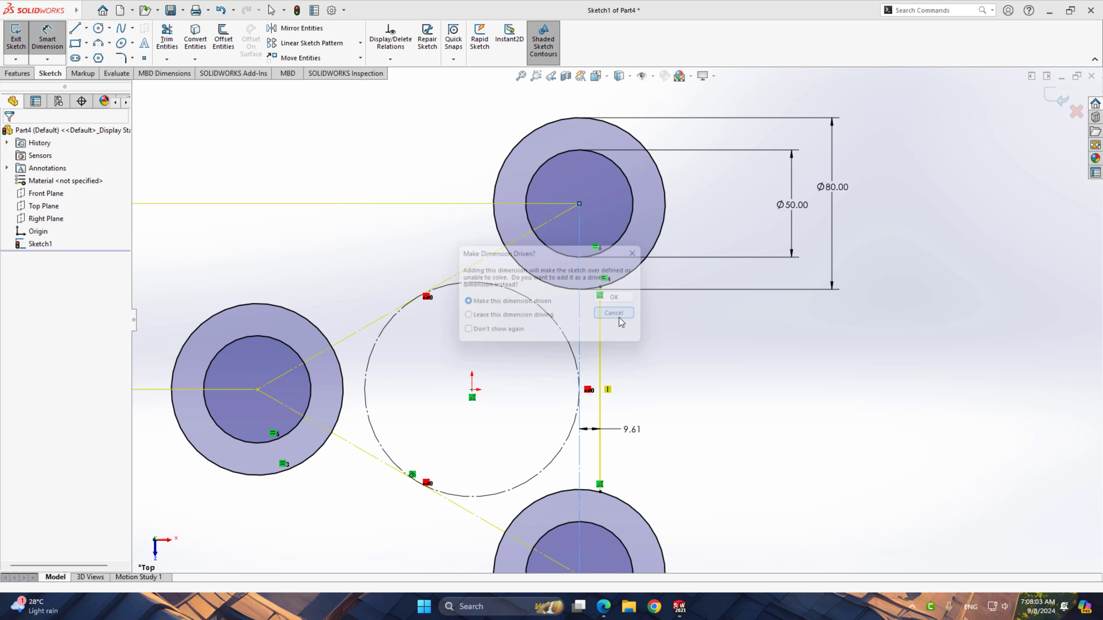
# Step: Delete the single solid vertical line right of the triangle
pyautogui.rightClick(679, 416)
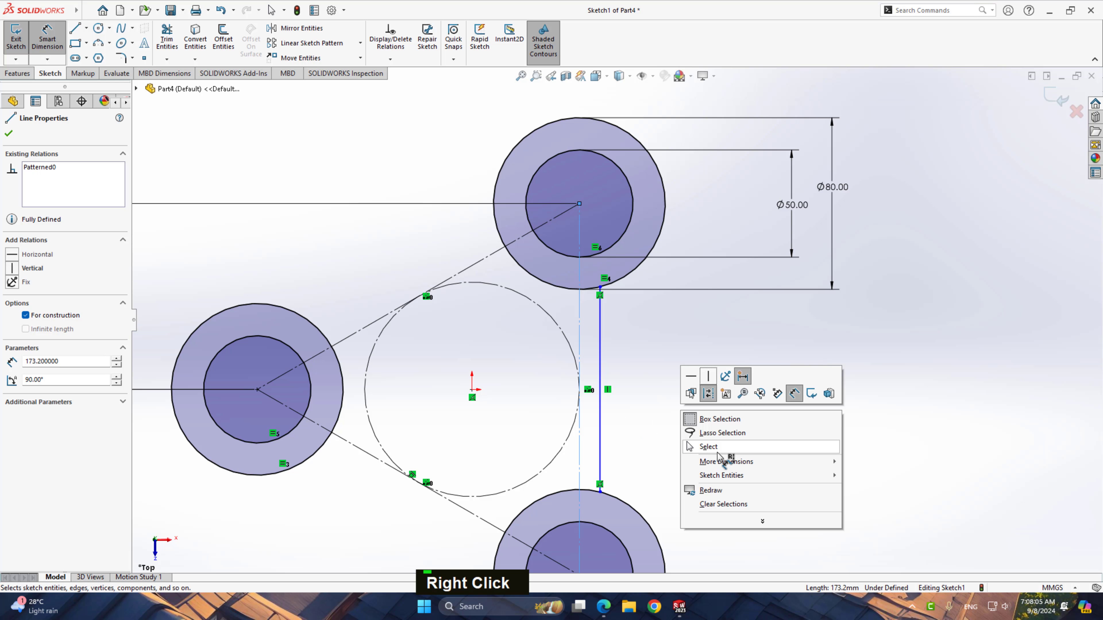
pyautogui.click(712, 447)
pyautogui.rightClick(602, 436)
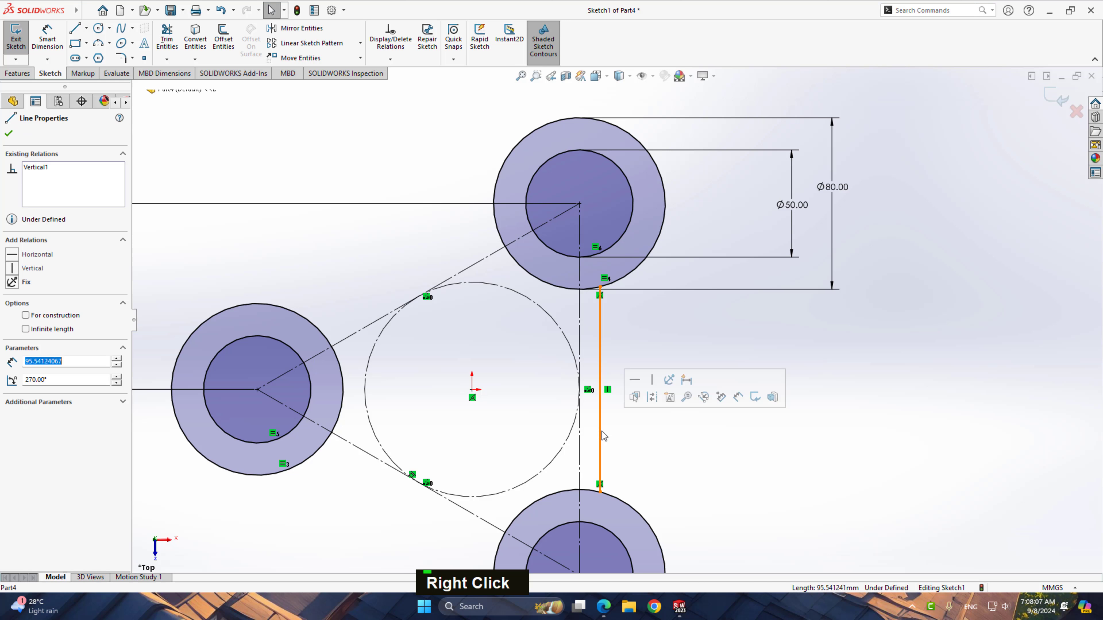
pyautogui.press('Delete')
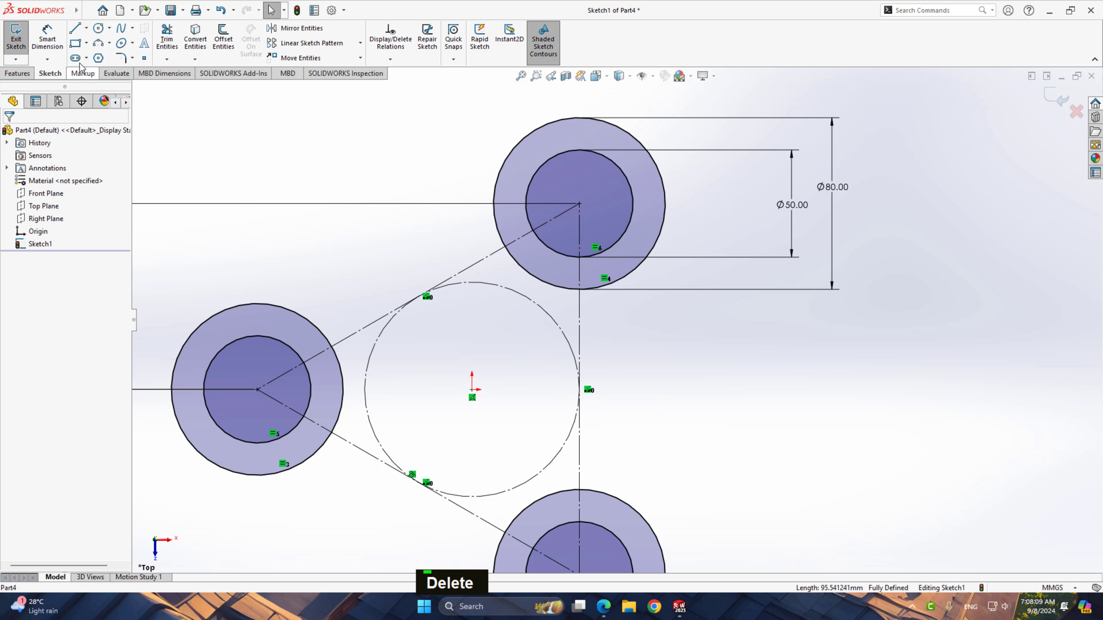
# Step: Sketch a straight slot about 18 mm wide from the upper circle pair's centre to the lower pair's centre
pyautogui.click(75, 58)
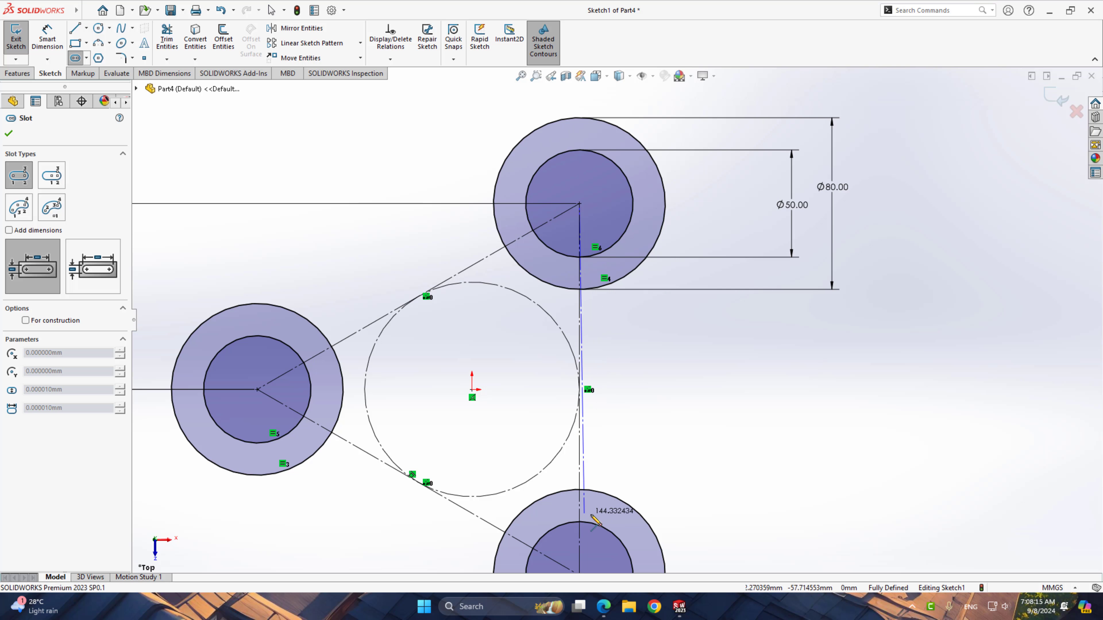
pyautogui.scroll(2, 602, 509)
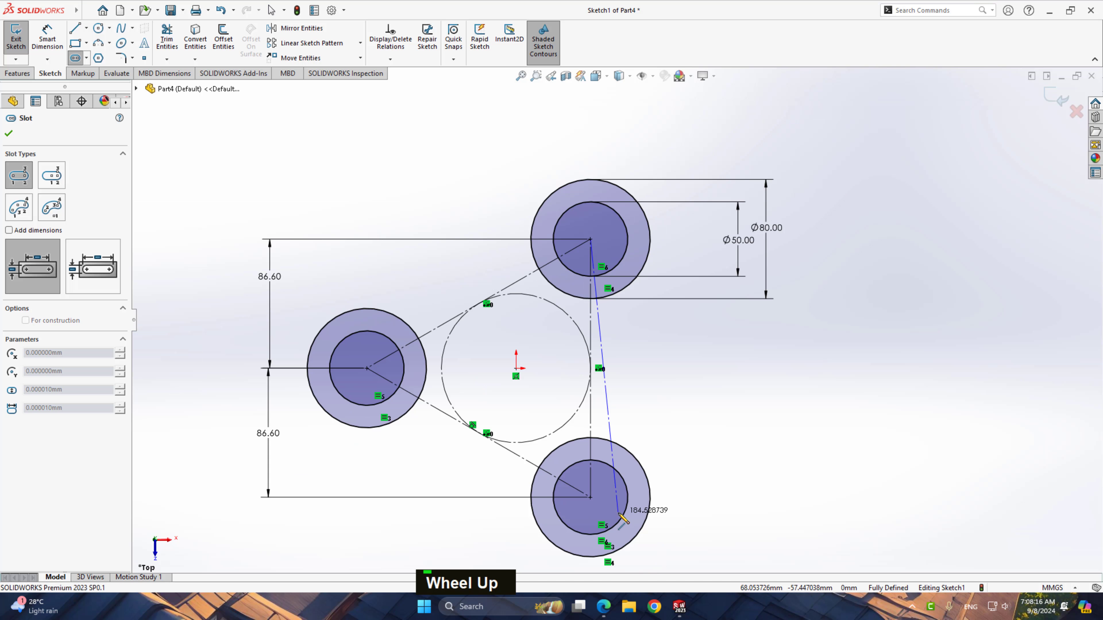
pyautogui.click(591, 498)
pyautogui.click(606, 499)
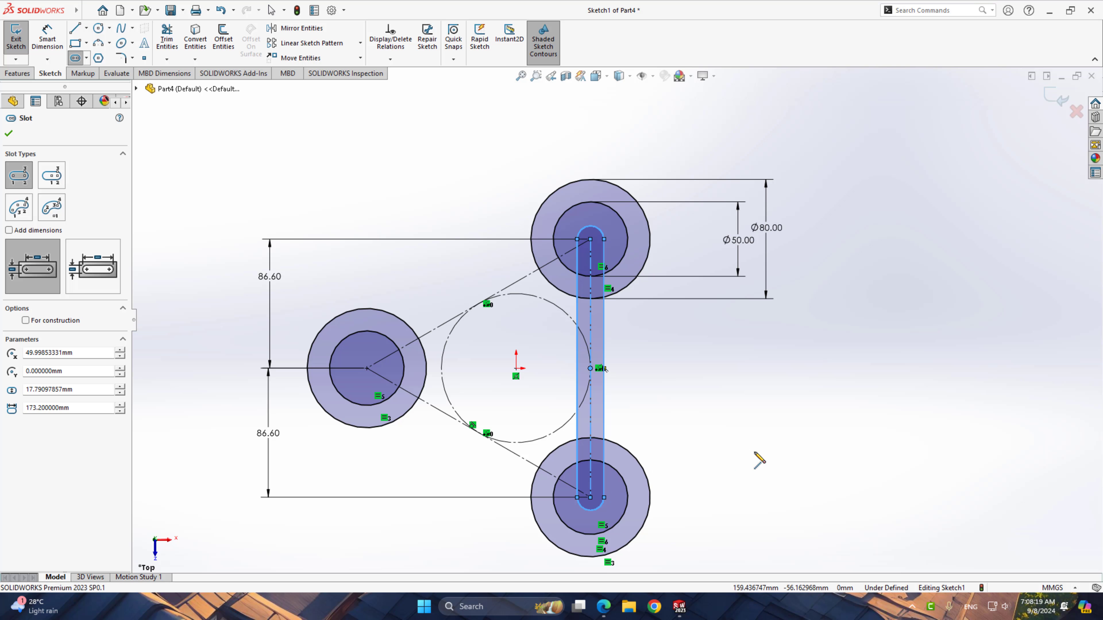
# Step: Dimension the vertical slot's outer edge 10 mm from the triangle's vertical construction side
pyautogui.moveTo(731, 465); pyautogui.dragTo(709, 371, button='right')
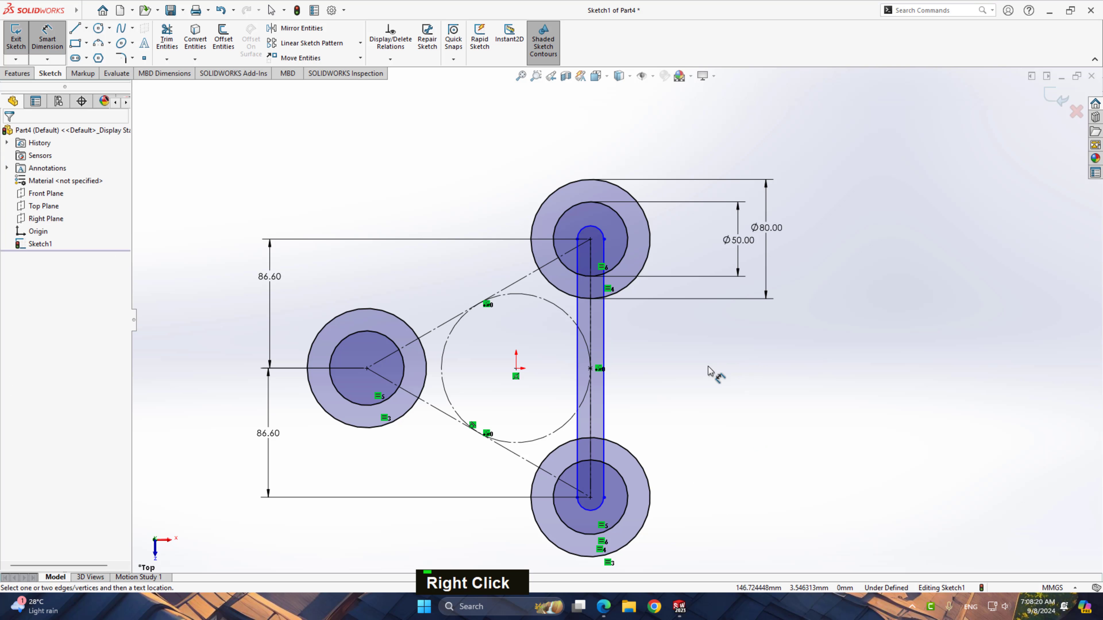
pyautogui.click(602, 394)
pyautogui.click(591, 394)
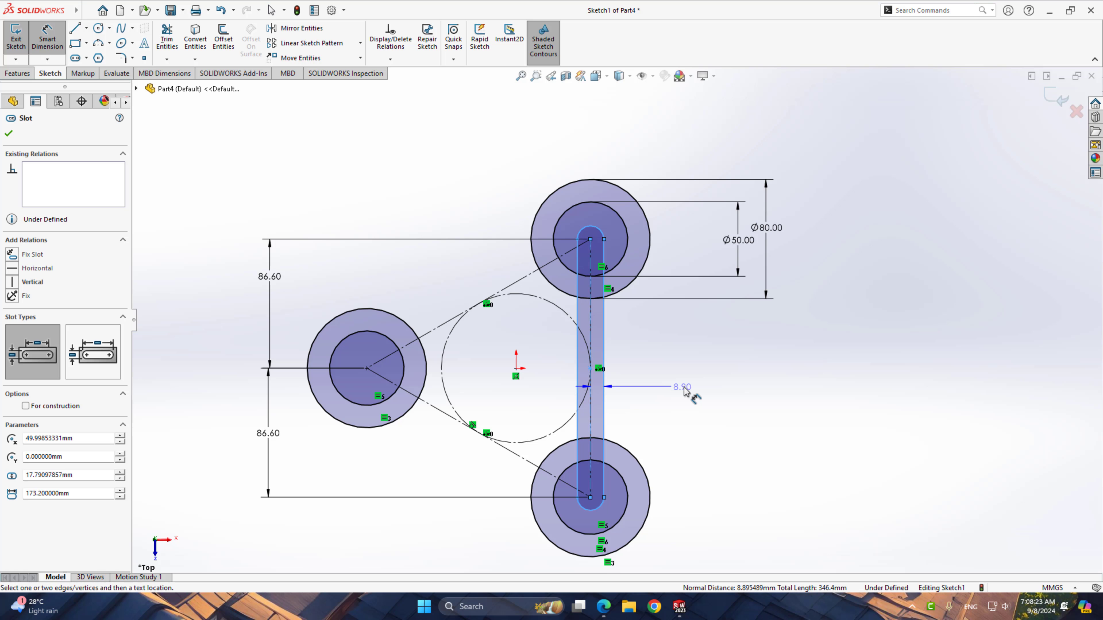
pyautogui.click(684, 389)
pyautogui.click(684, 390)
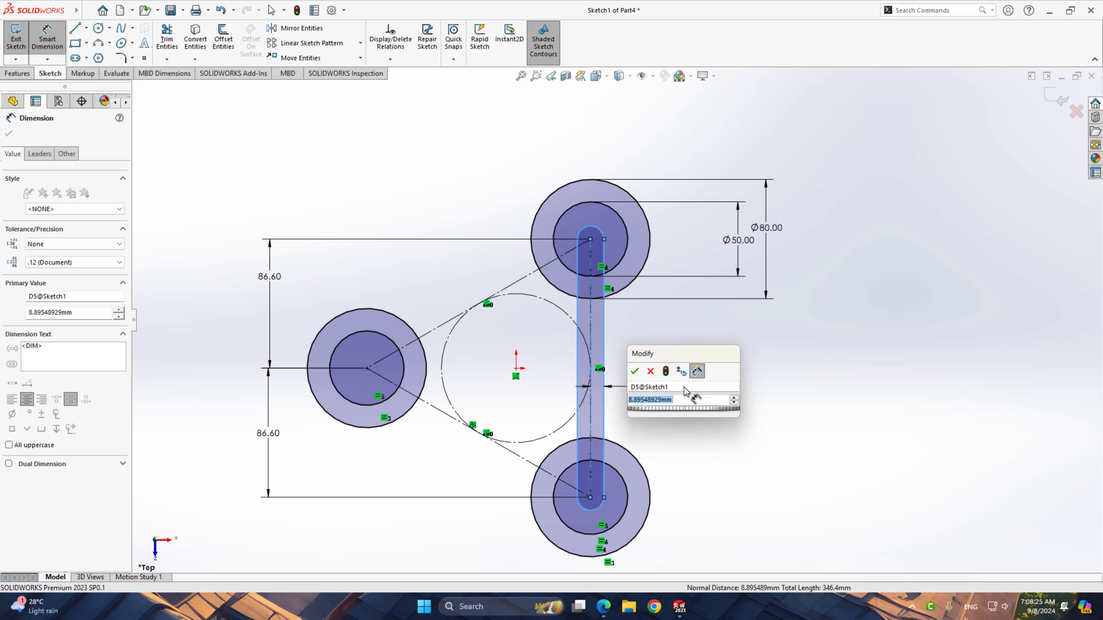
pyautogui.write('10')
pyautogui.press('Return')
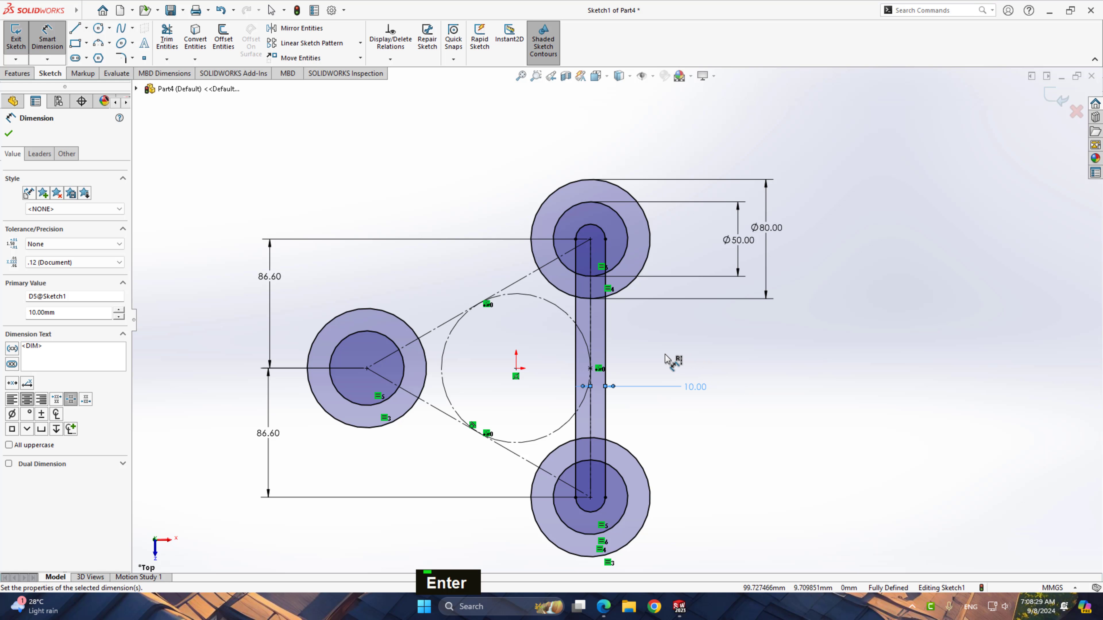
pyautogui.rightClick(674, 352)
pyautogui.click(699, 385)
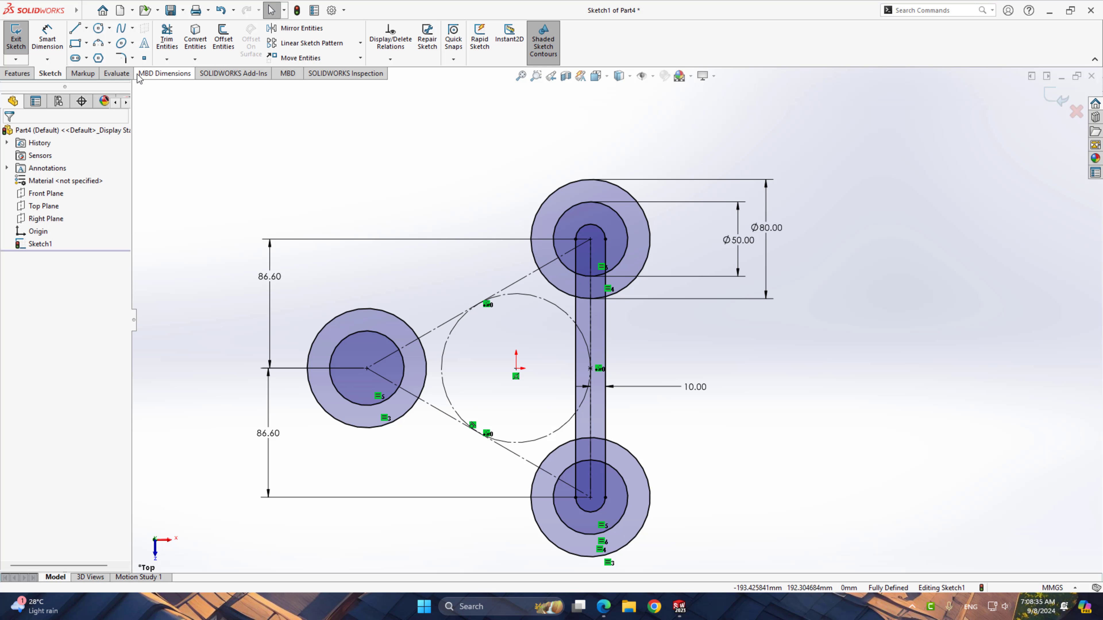
# Step: Sketch straight slots from the left circle pair's centre to the upper pair's centre, about 12 mm wide, and the lower pair's centre, about 21 mm wide
pyautogui.click(367, 368)
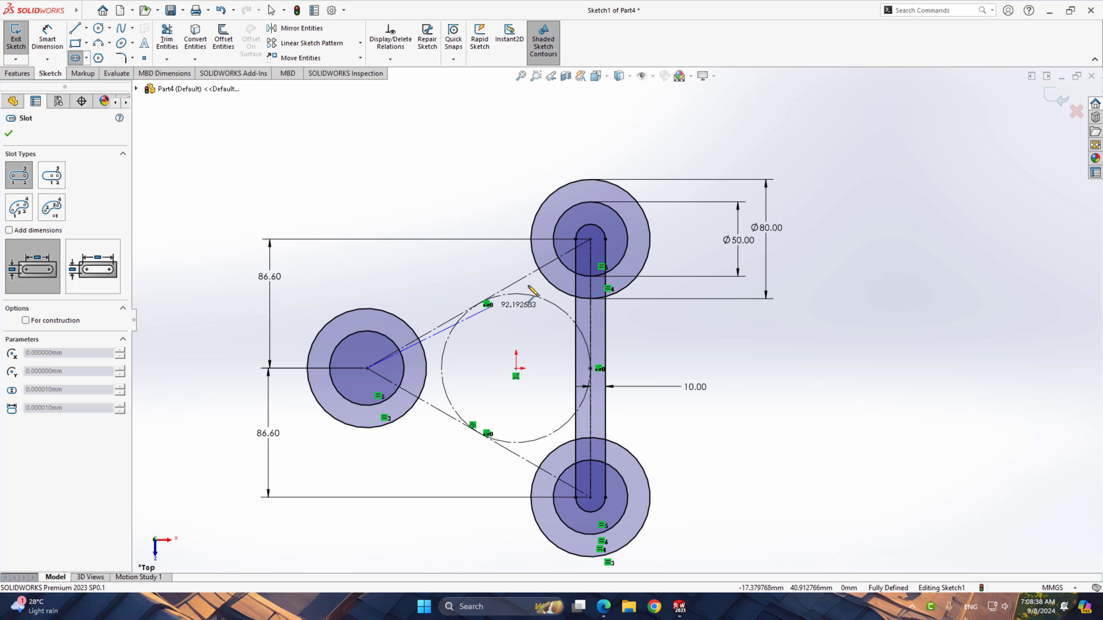
pyautogui.click(590, 239)
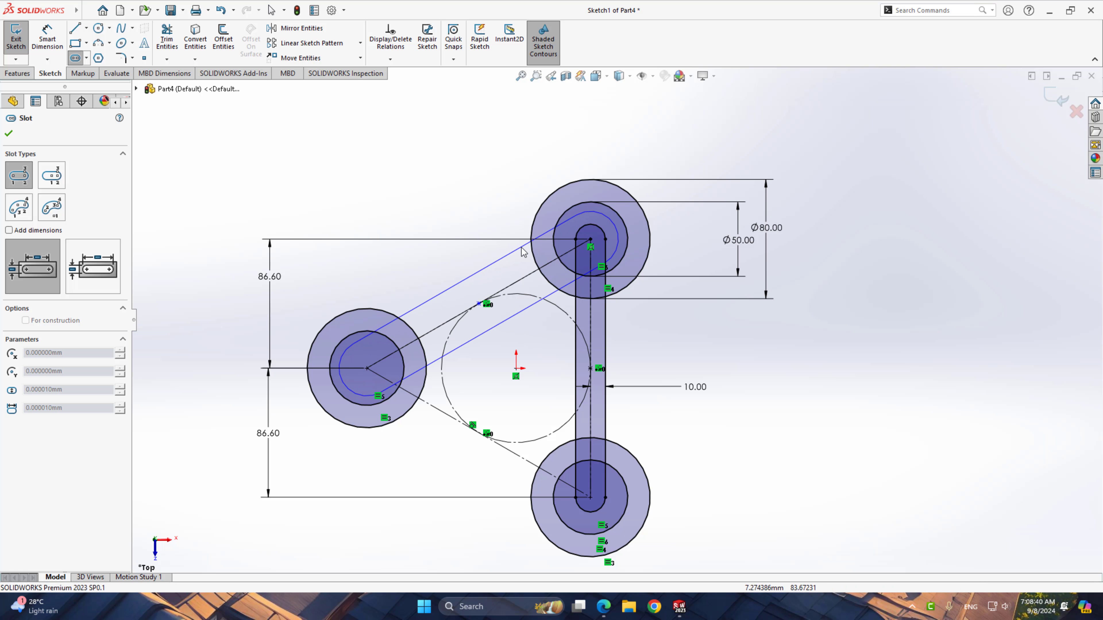
pyautogui.click(516, 278)
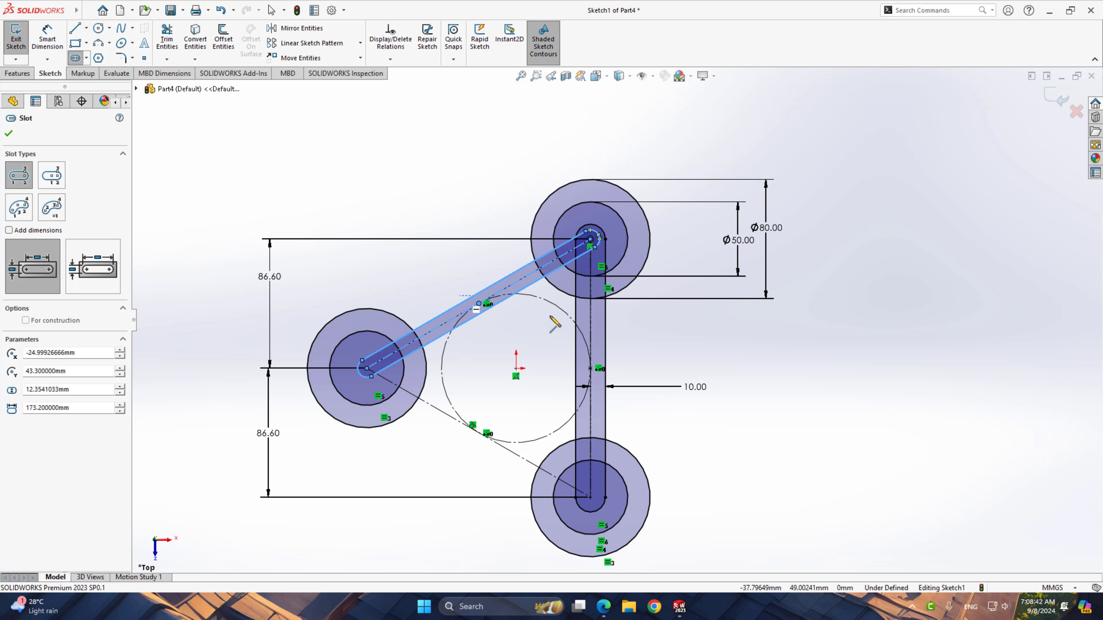
pyautogui.click(367, 368)
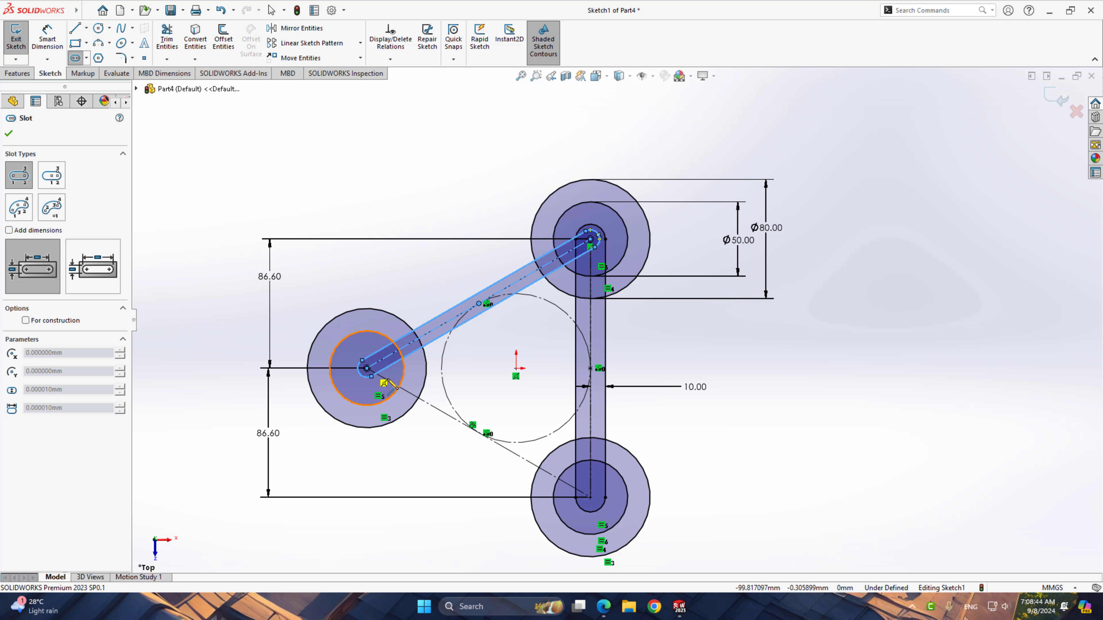
pyautogui.click(590, 497)
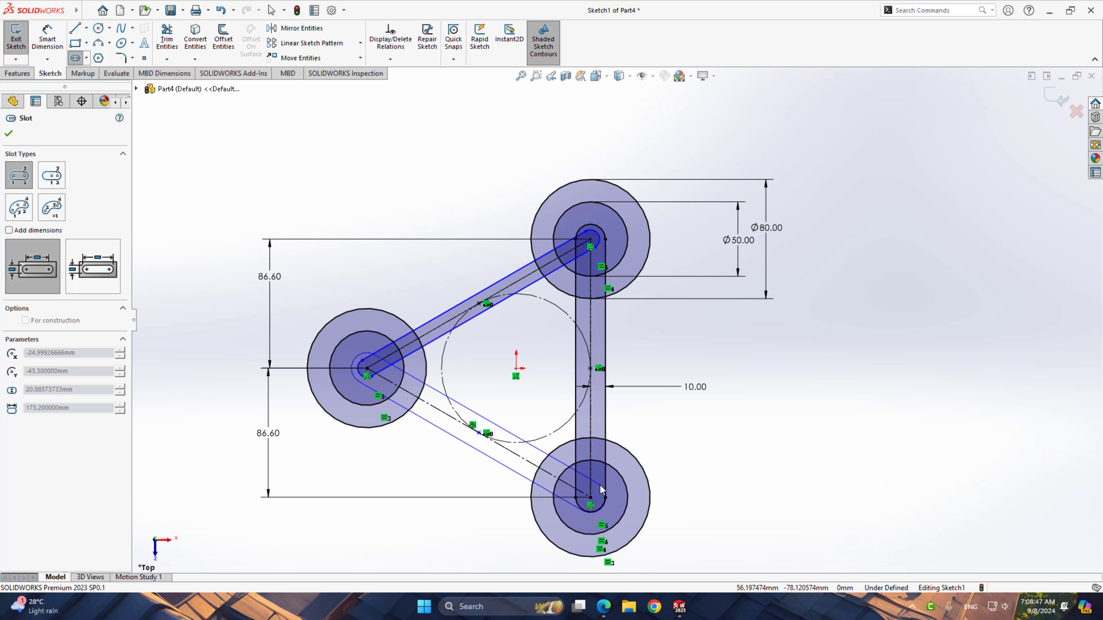
pyautogui.click(600, 485)
pyautogui.rightClick(721, 406)
pyautogui.click(704, 440)
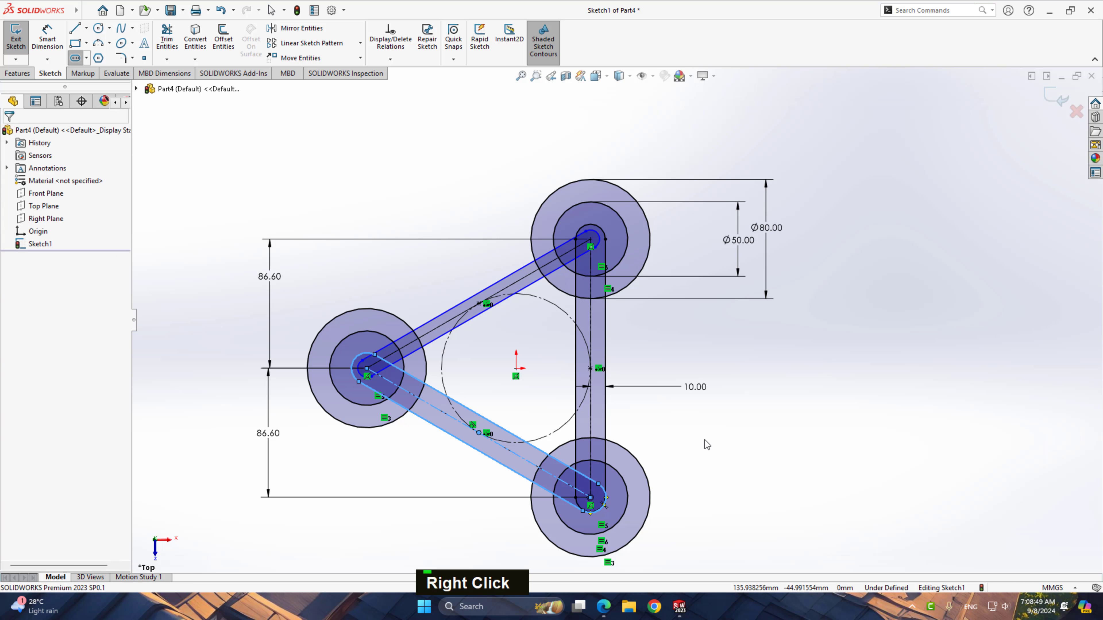
# Step: Make one end arc of each of the three slots equal in radius
pyautogui.scroll(-3, 685, 435)
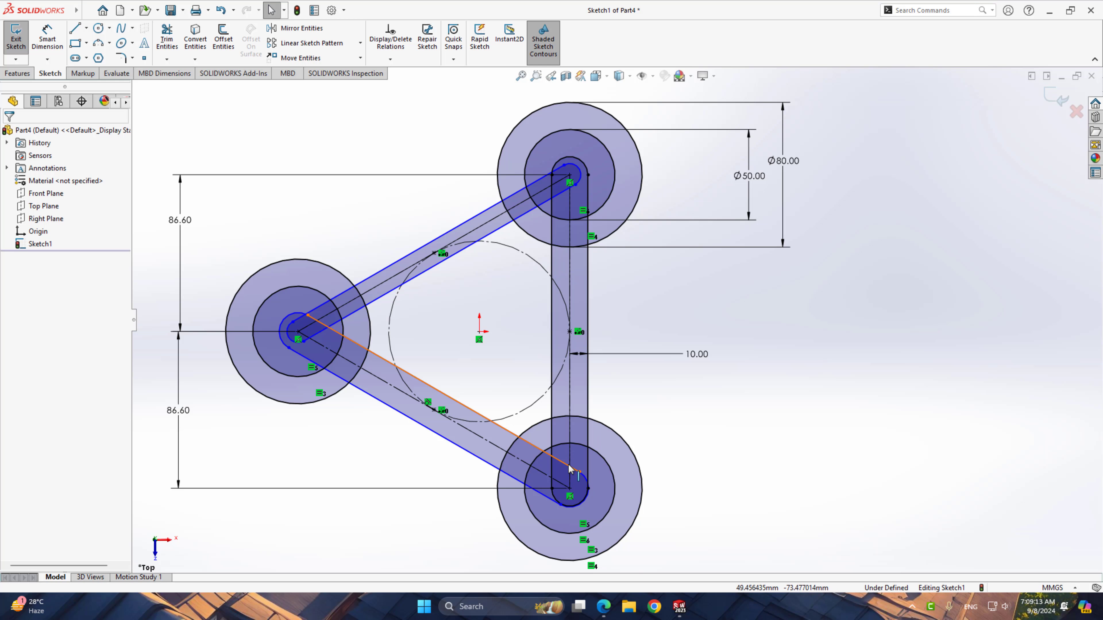
pyautogui.scroll(-3, 245, 298)
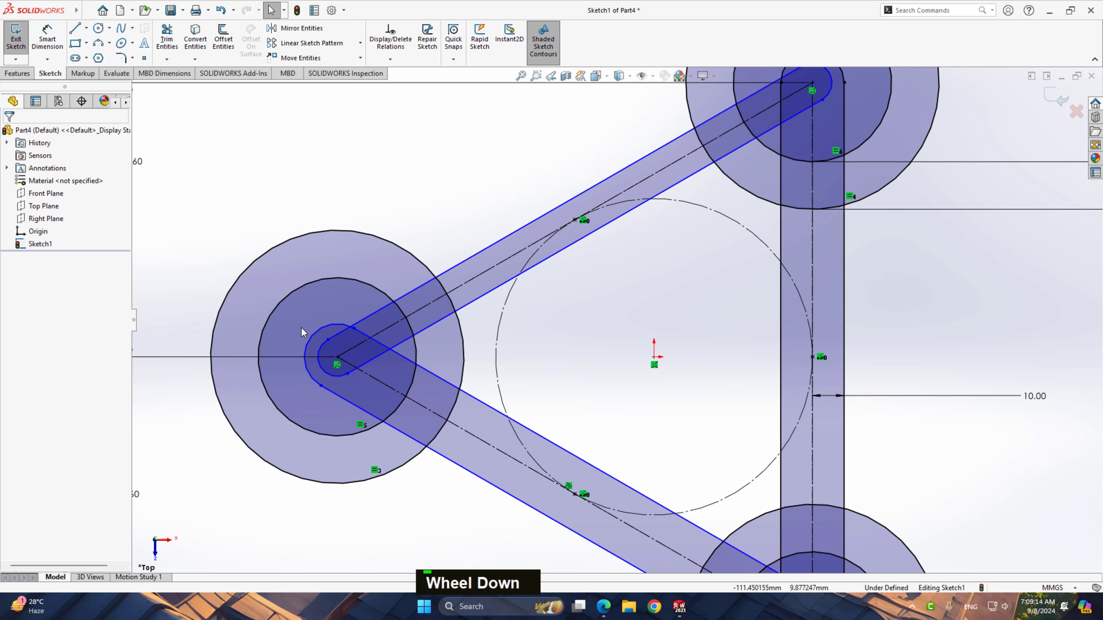
pyautogui.click(322, 332)
pyautogui.scroll(2, 564, 330)
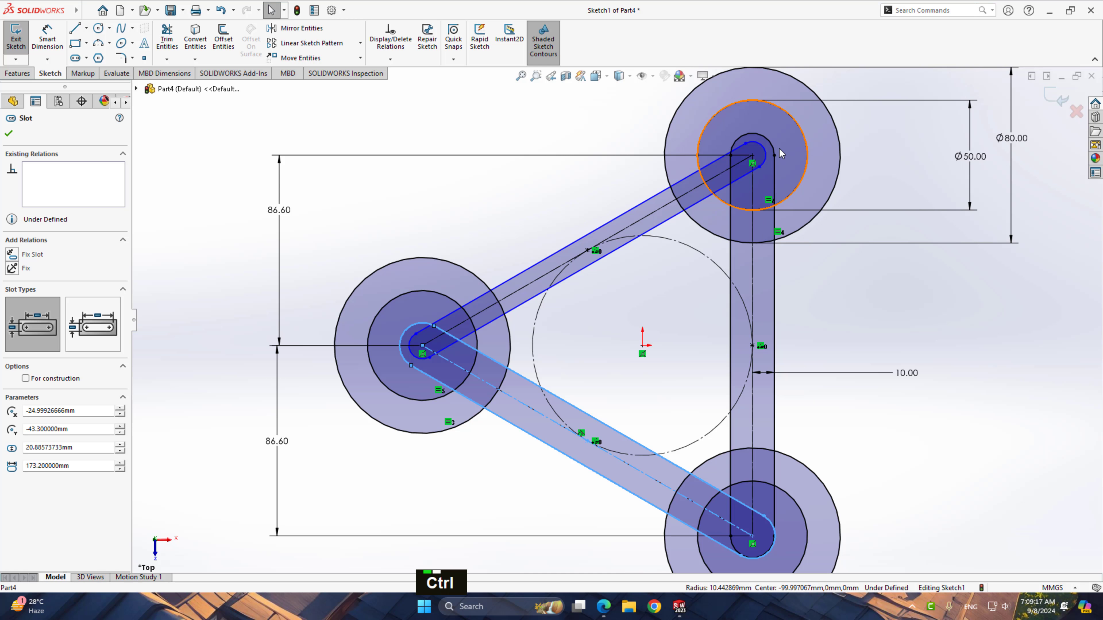
pyautogui.keyDown('ctrl'); pyautogui.click(769, 142); pyautogui.keyUp('ctrl')
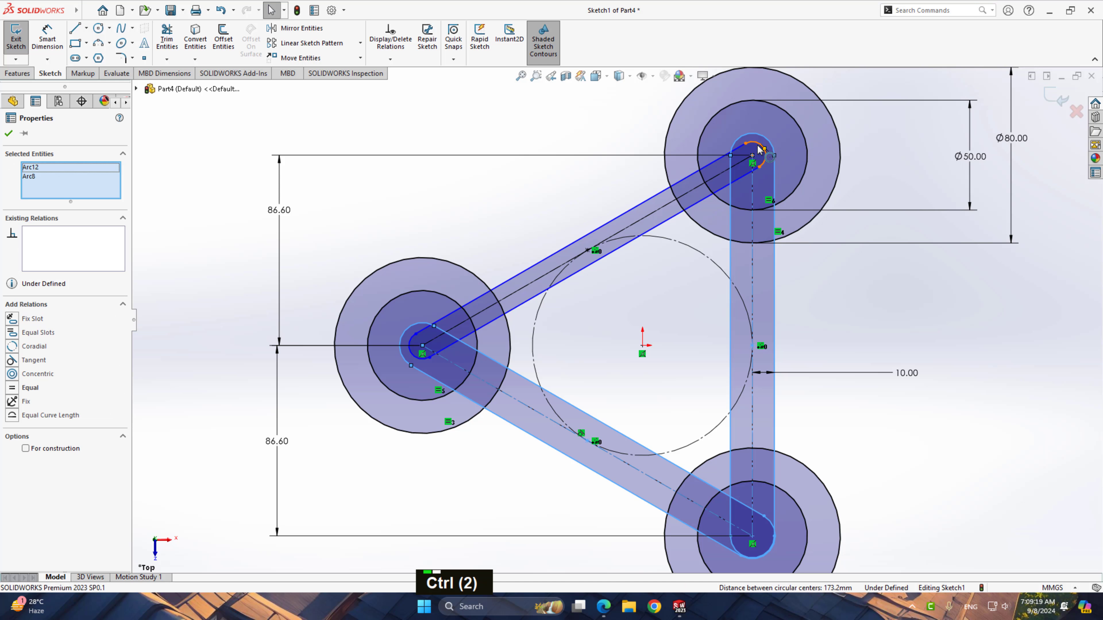
pyautogui.keyDown('ctrl'); pyautogui.click(760, 147); pyautogui.keyUp('ctrl')
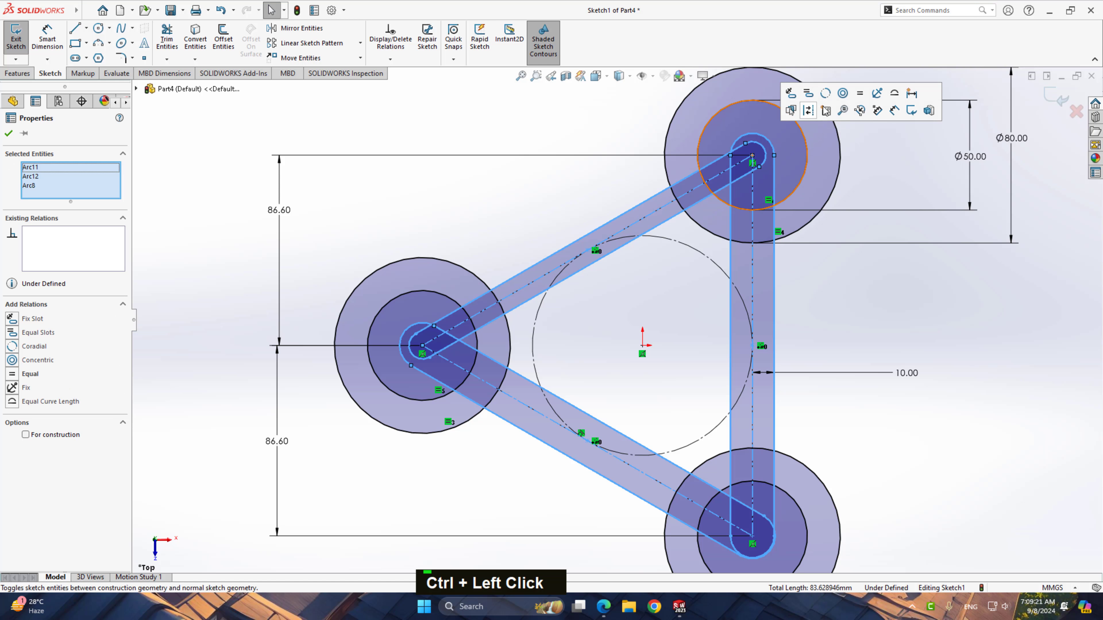
pyautogui.click(859, 93)
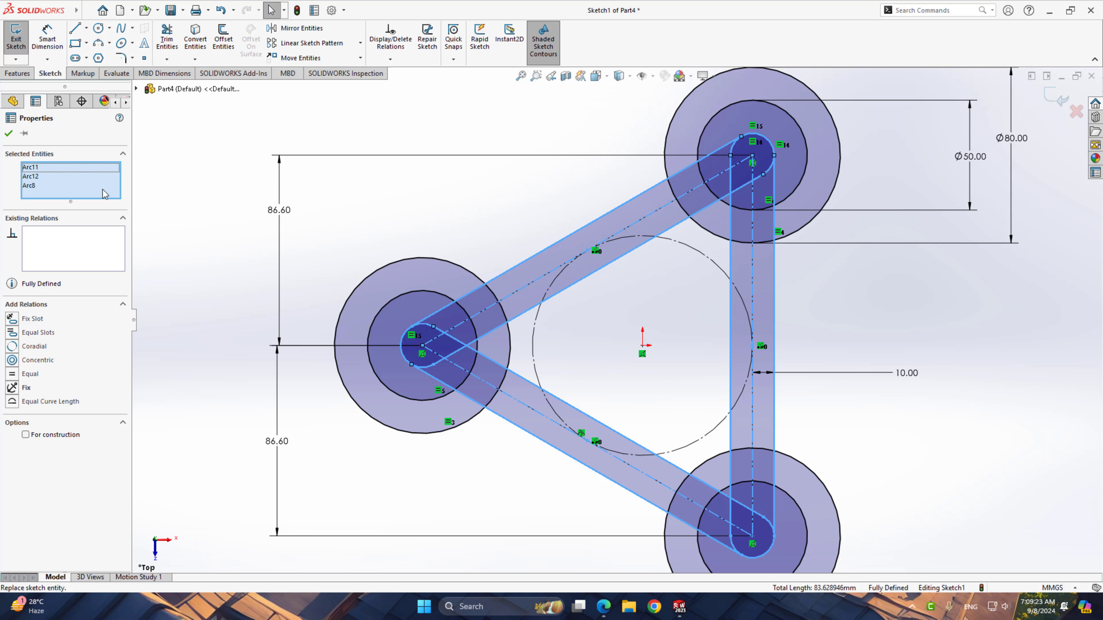
pyautogui.click(8, 133)
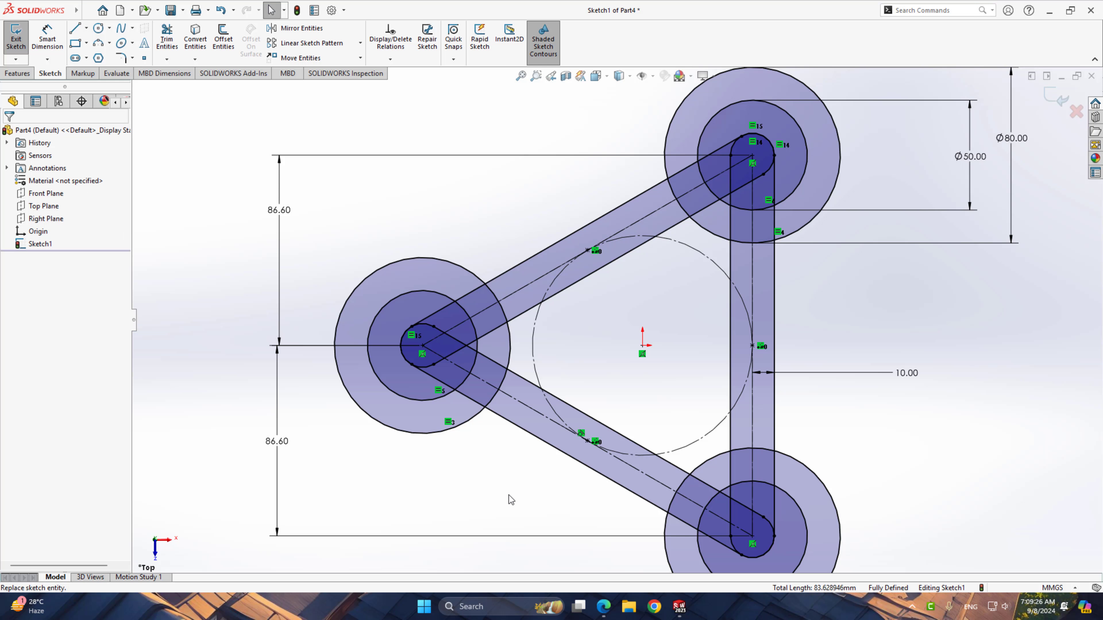
# Step: Trim the slot edges where they cross the left circle pair, and undo the last three trims
pyautogui.click(167, 39)
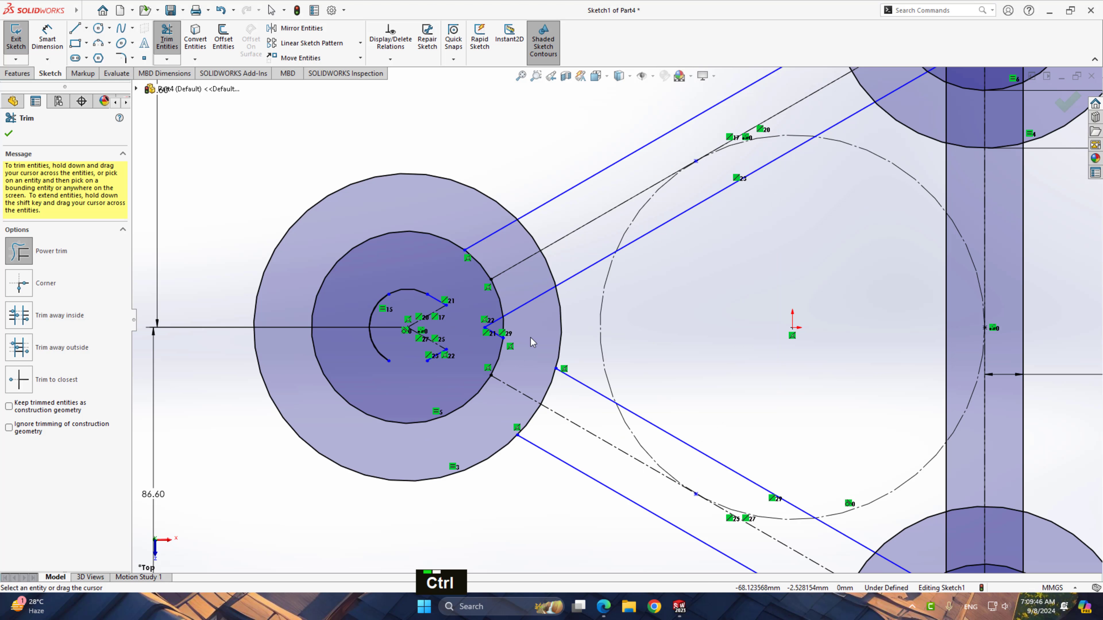
pyautogui.hotkey('ctrl', 'z')
pyautogui.hotkey('ctrl', 'z')
pyautogui.hotkey('ctrl', 'z')
# Step: Trim the slot edges where they run through the rings of the upper and lower circle pairs
pyautogui.scroll(-2, 718, 152)
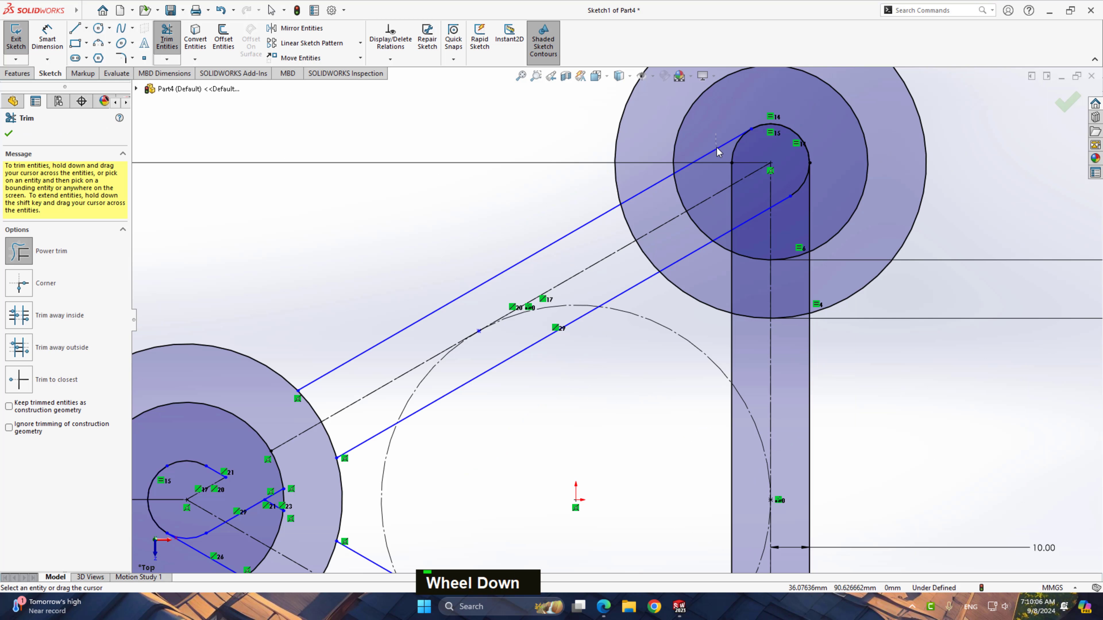
pyautogui.moveTo(716, 147)
pyautogui.mouseDown()
pyautogui.moveTo(743, 296)
pyautogui.moveTo(816, 291)
pyautogui.mouseUp()
pyautogui.scroll(4, 652, 226)
pyautogui.scroll(-4, 699, 486)
pyautogui.moveTo(528, 361); pyautogui.dragTo(485, 448)
pyautogui.press('Escape')
# Step: Delete the leftover slot arcs and line pieces inside the inner circles of all three pairs
pyautogui.scroll(4, 485, 448)
pyautogui.scroll(-5, 261, 304)
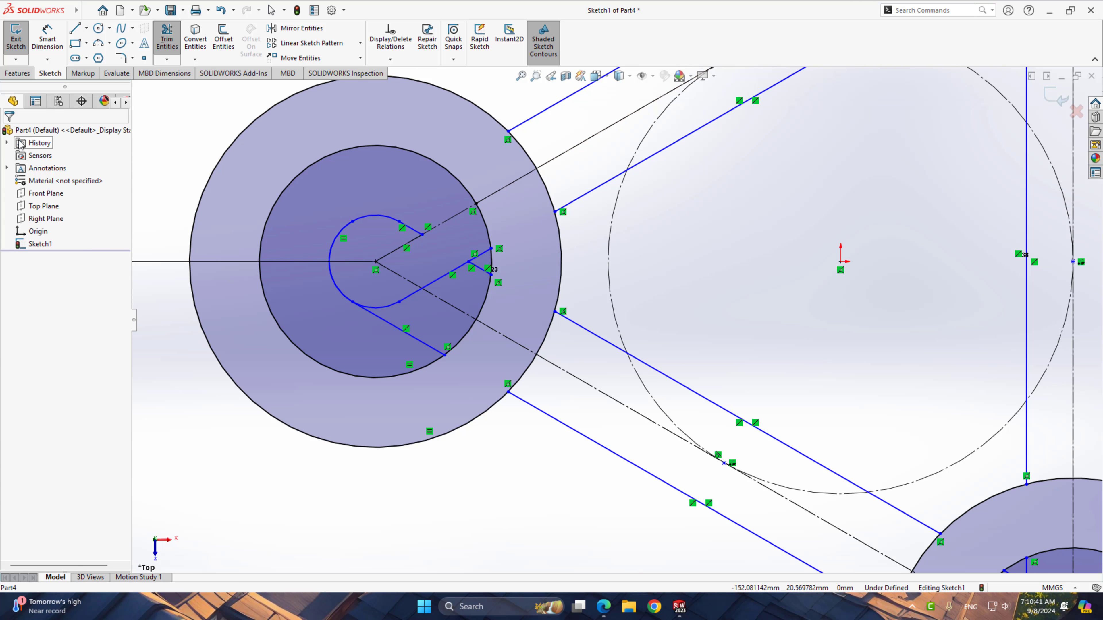
pyautogui.rightClick(343, 235)
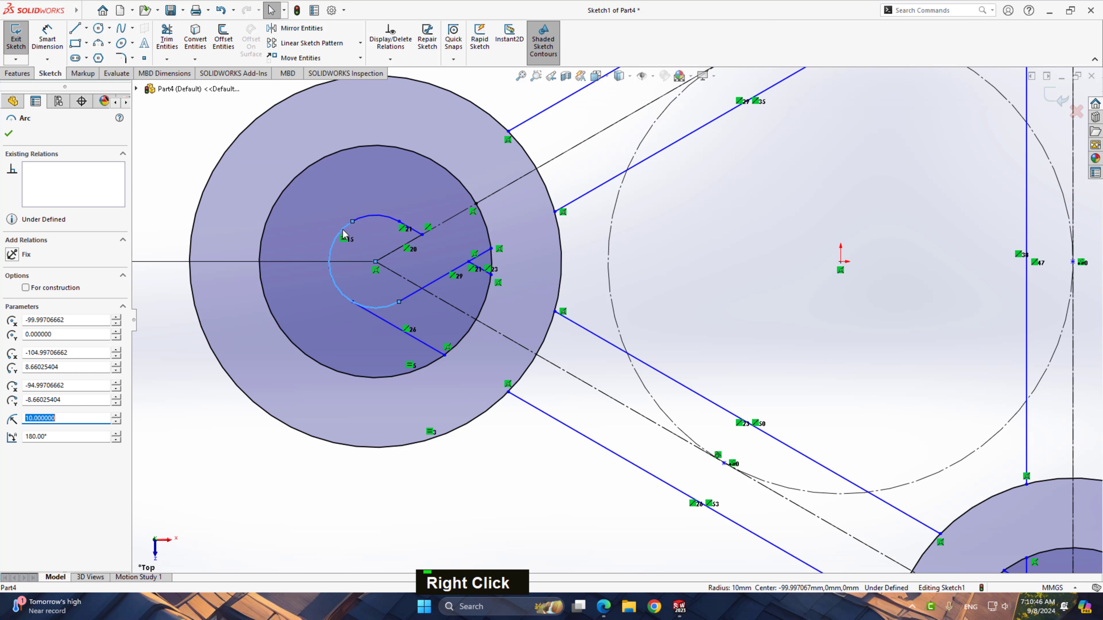
pyautogui.press('Delete')
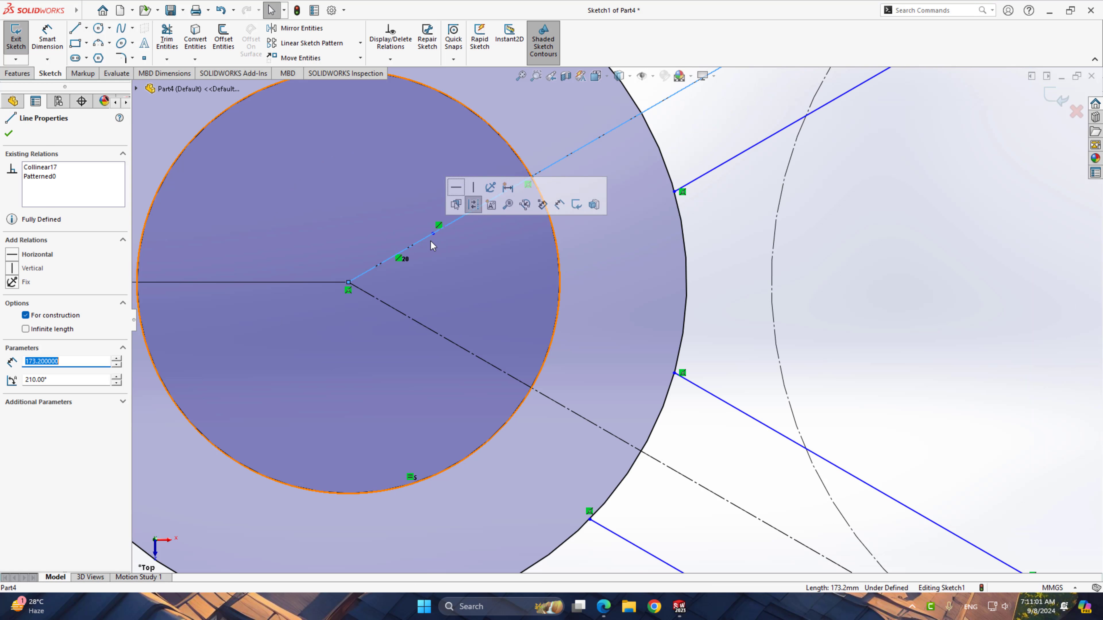
pyautogui.press('Delete')
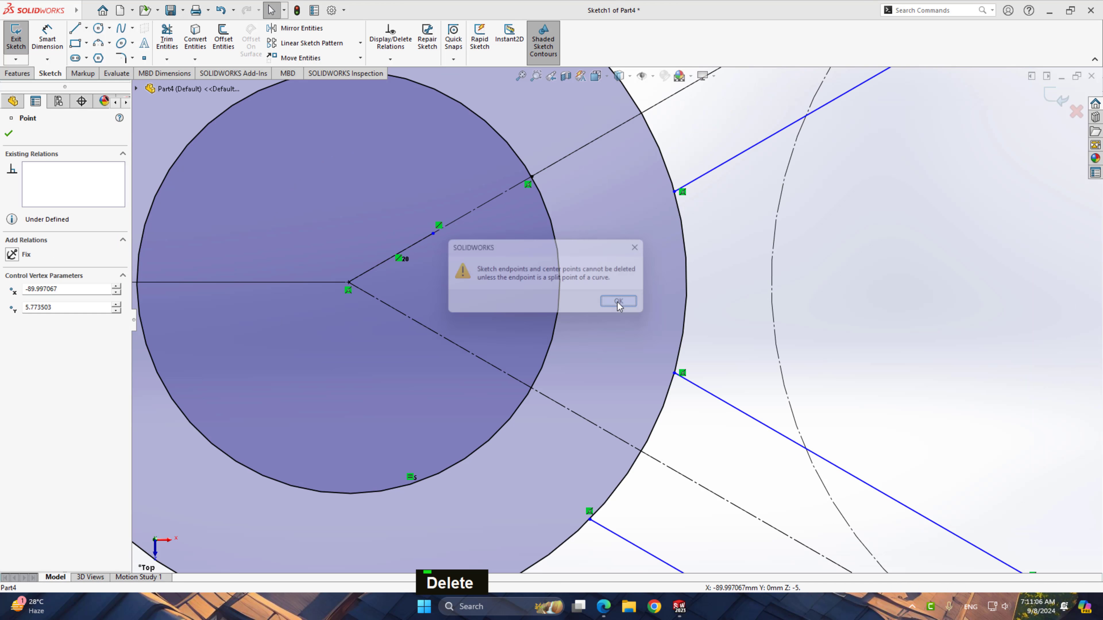
pyautogui.click(618, 301)
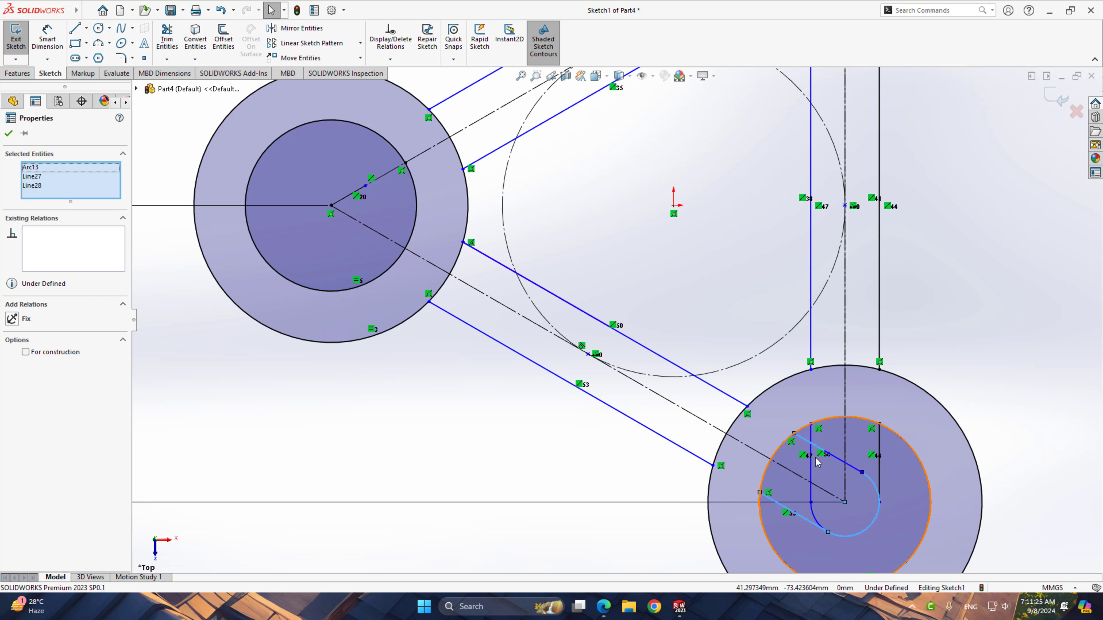
pyautogui.press('Delete')
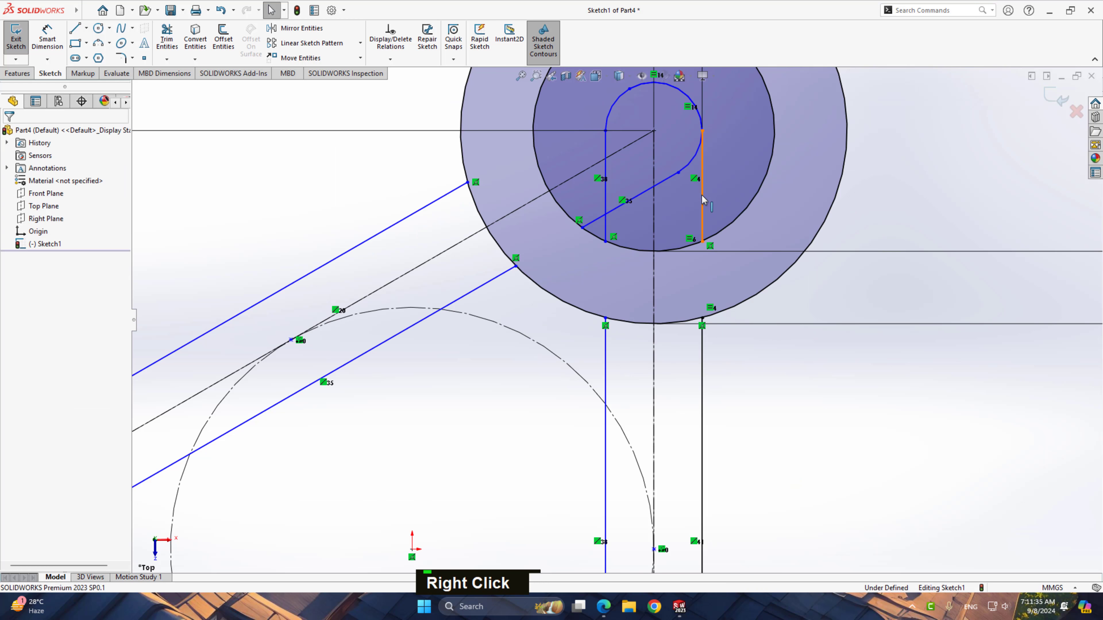
pyautogui.press('Delete')
pyautogui.press('Return')
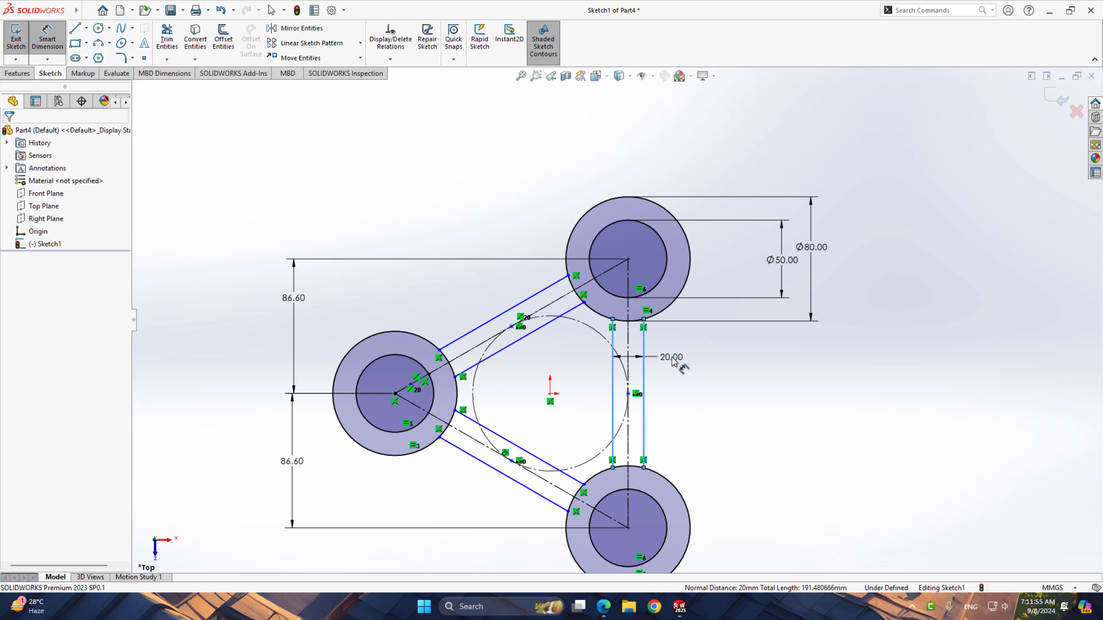
# Step: Dimension the three connecting arms 20 mm wide and the vertical arm's outer edge 10 mm from its centreline
pyautogui.scroll(-2, 677, 365)
pyautogui.click(676, 353)
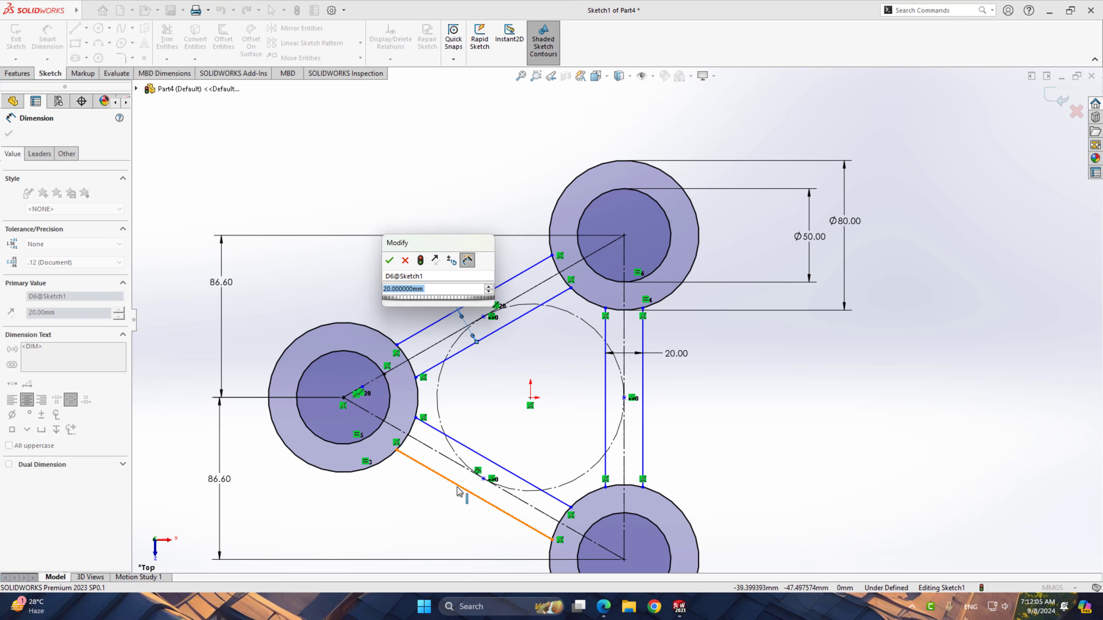
pyautogui.press('Return')
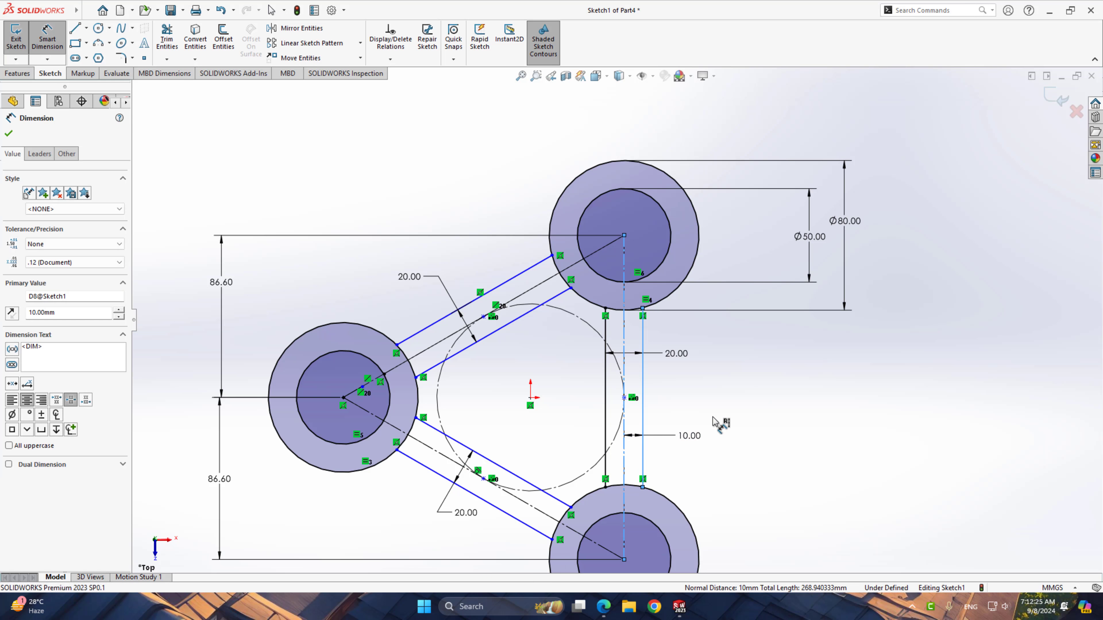
# Step: Dimension the inner edges of the lower and upper slanted arms 10 mm from their construction centrelines
pyautogui.scroll(-5, 522, 504)
pyautogui.click(522, 503)
pyautogui.click(552, 459)
pyautogui.scroll(3, 551, 435)
pyautogui.click(560, 376)
pyautogui.click(520, 406)
pyautogui.click(502, 147)
pyautogui.click(516, 171)
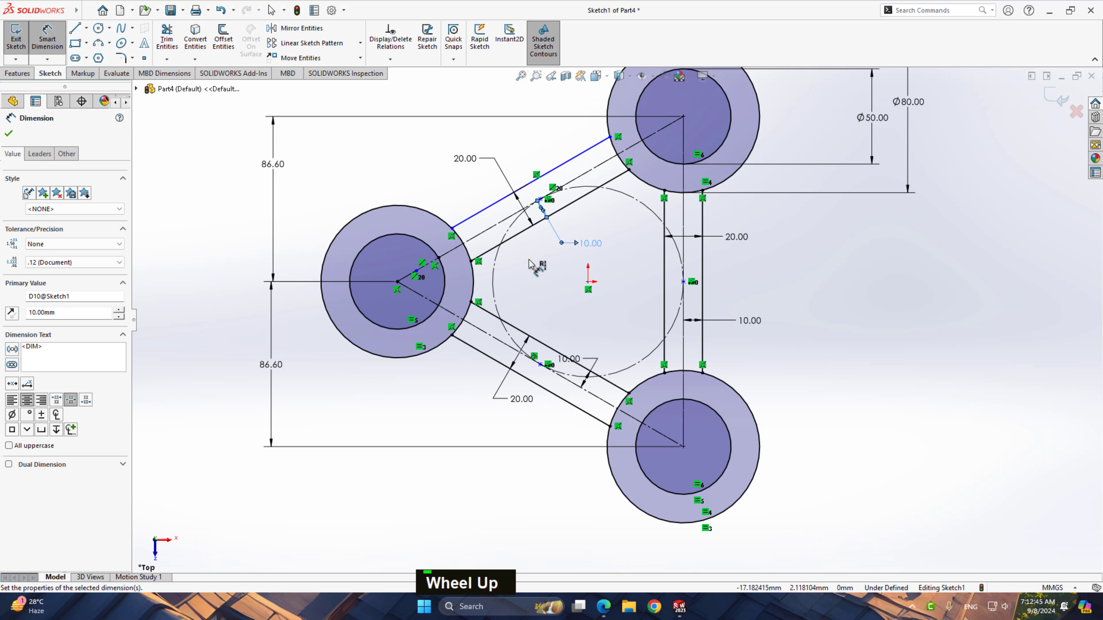
# Step: End dimensioning and make the two edges of the upper slanted arm parallel
pyautogui.scroll(-2, 571, 156)
pyautogui.rightClick(723, 280)
pyautogui.click(741, 291)
pyautogui.moveTo(398, 260)
pyautogui.mouseDown()
pyautogui.moveTo(394, 244)
pyautogui.moveTo(398, 260)
pyautogui.mouseUp()
pyautogui.click(455, 227)
pyautogui.keyDown('ctrl'); pyautogui.click(452, 293); pyautogui.keyUp('ctrl')
pyautogui.click(508, 261)
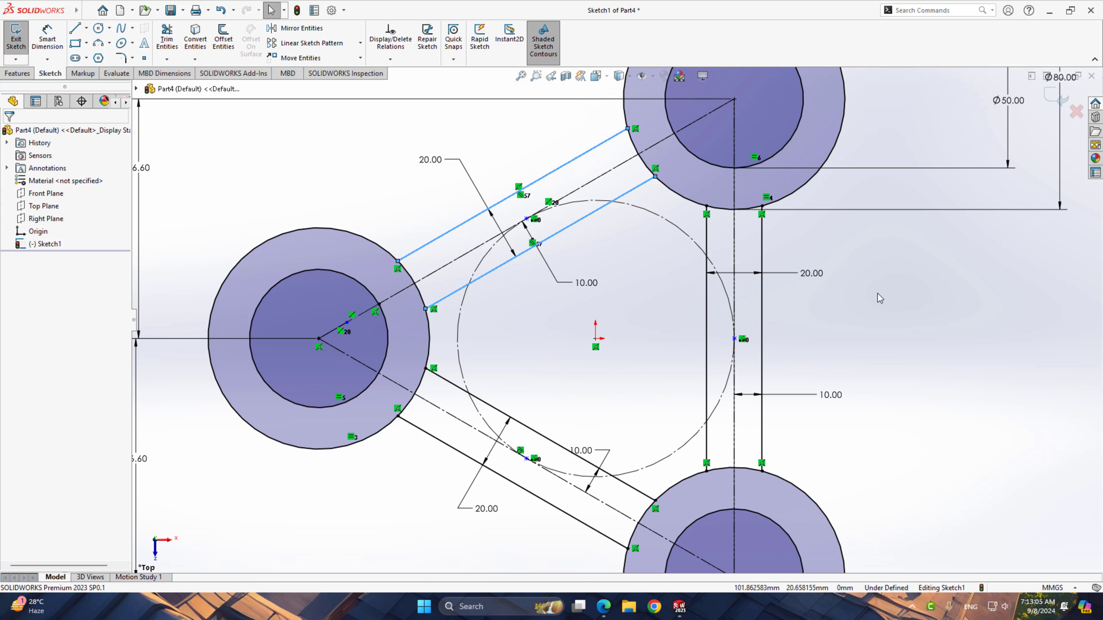
pyautogui.click(878, 294)
pyautogui.scroll(-2, 836, 318)
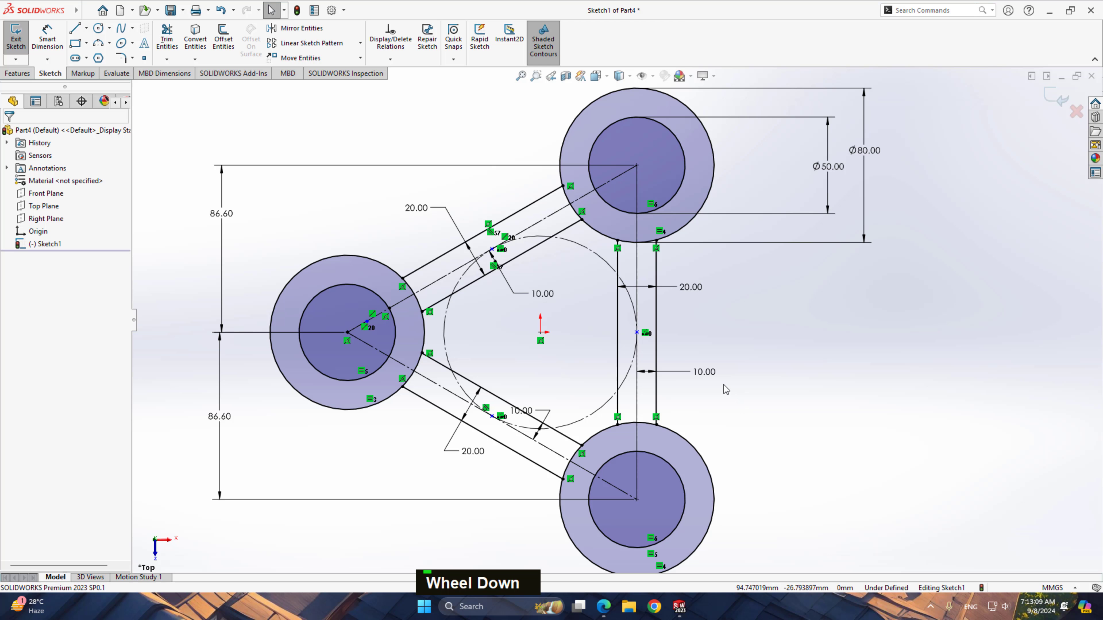
# Step: Extrude the three connecting arm regions 10 mm with the Mid Plane option, checking the thickness in the Exercise-21 PDF drawing
pyautogui.click(26, 75)
pyautogui.click(20, 37)
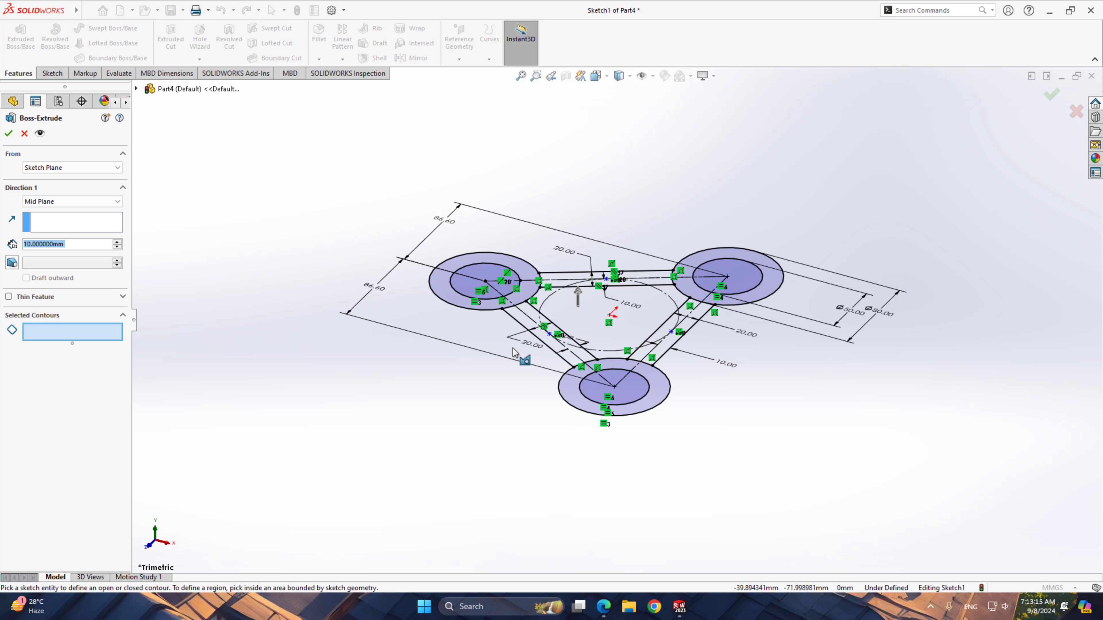
pyautogui.click(603, 607)
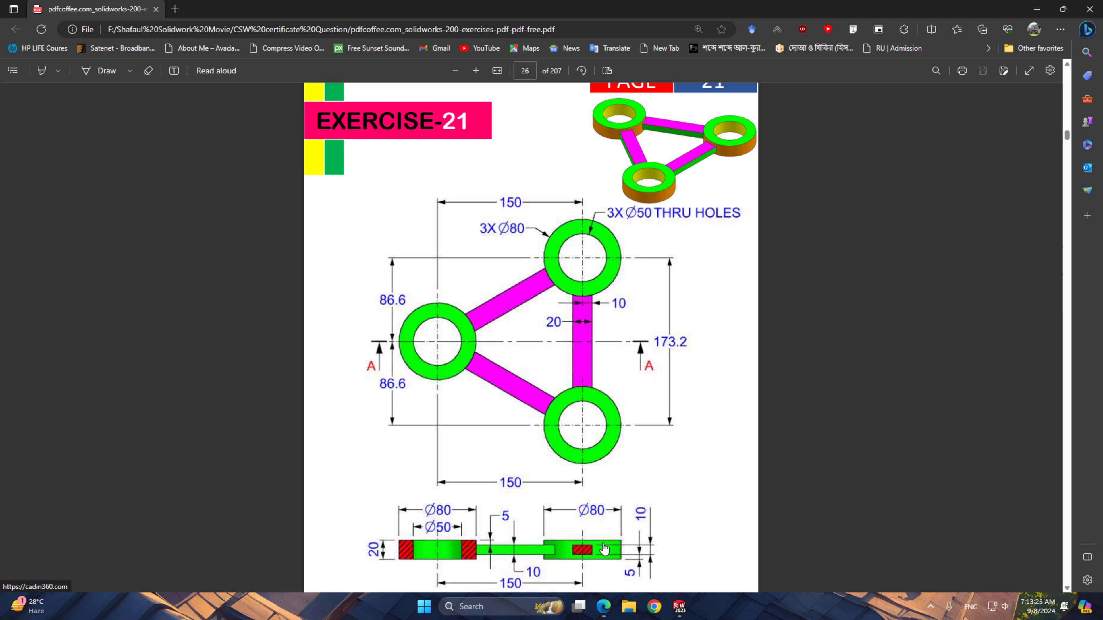
pyautogui.hotkey('alt', 'Tab')
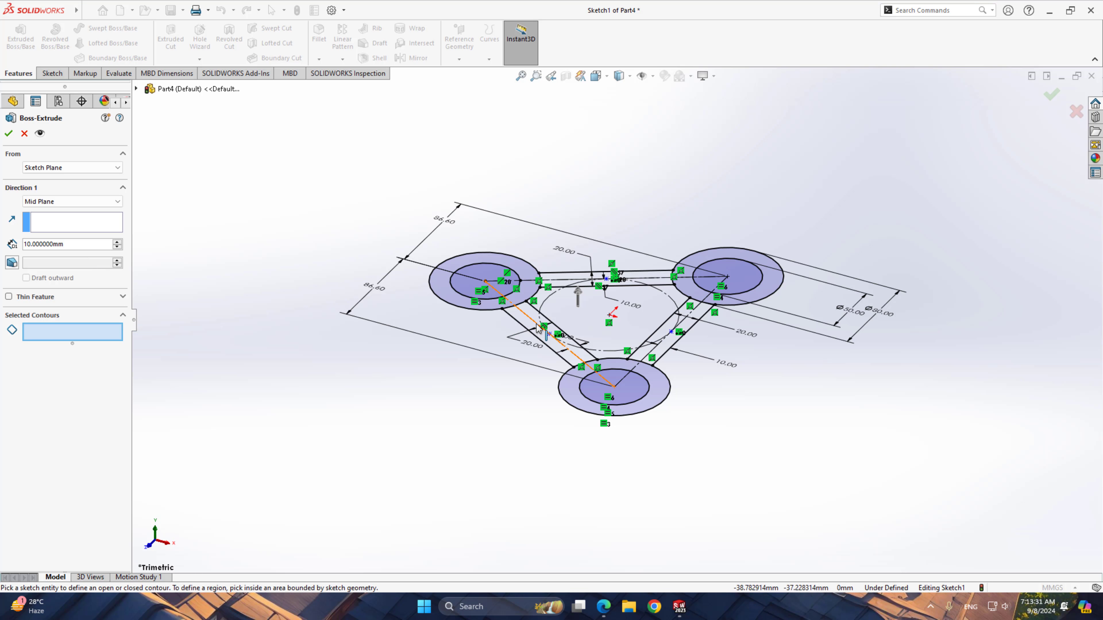
pyautogui.scroll(-3, 545, 328)
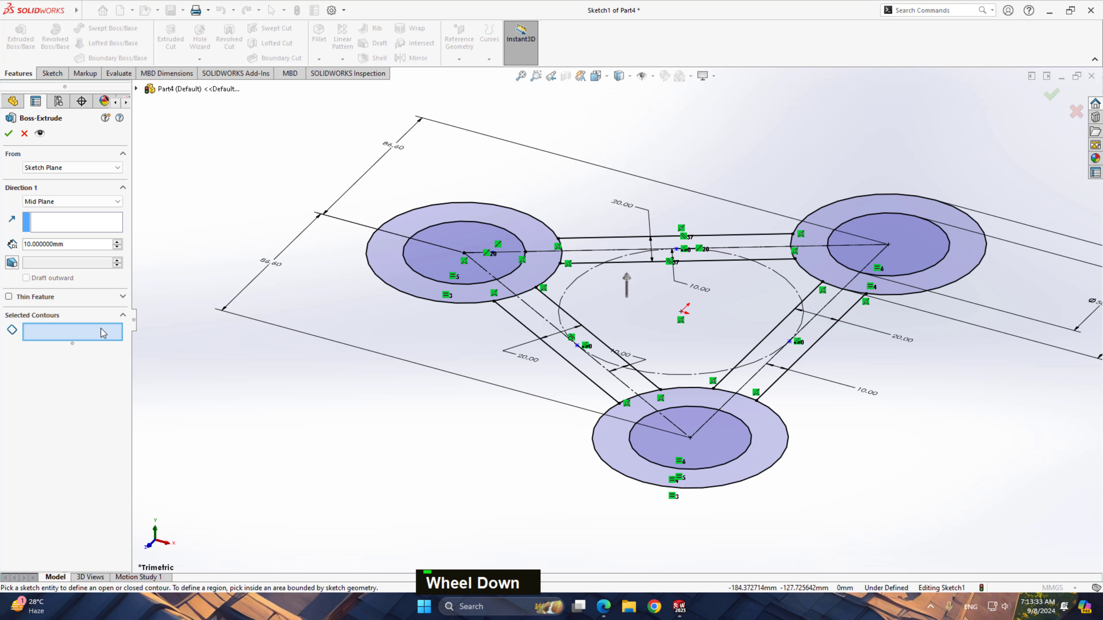
pyautogui.click(539, 329)
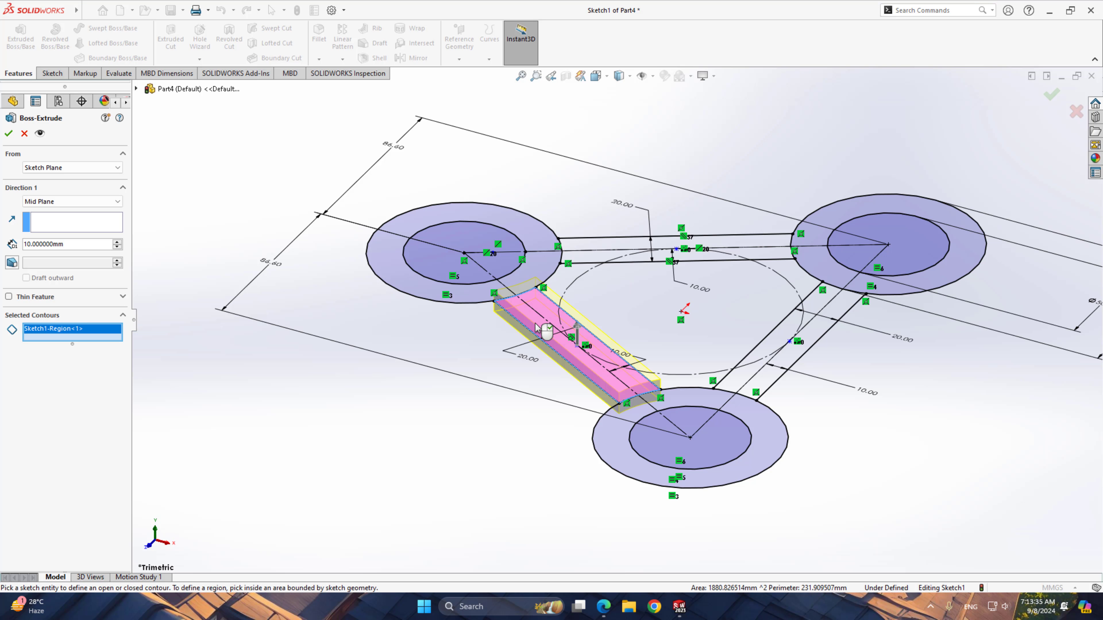
pyautogui.click(669, 248)
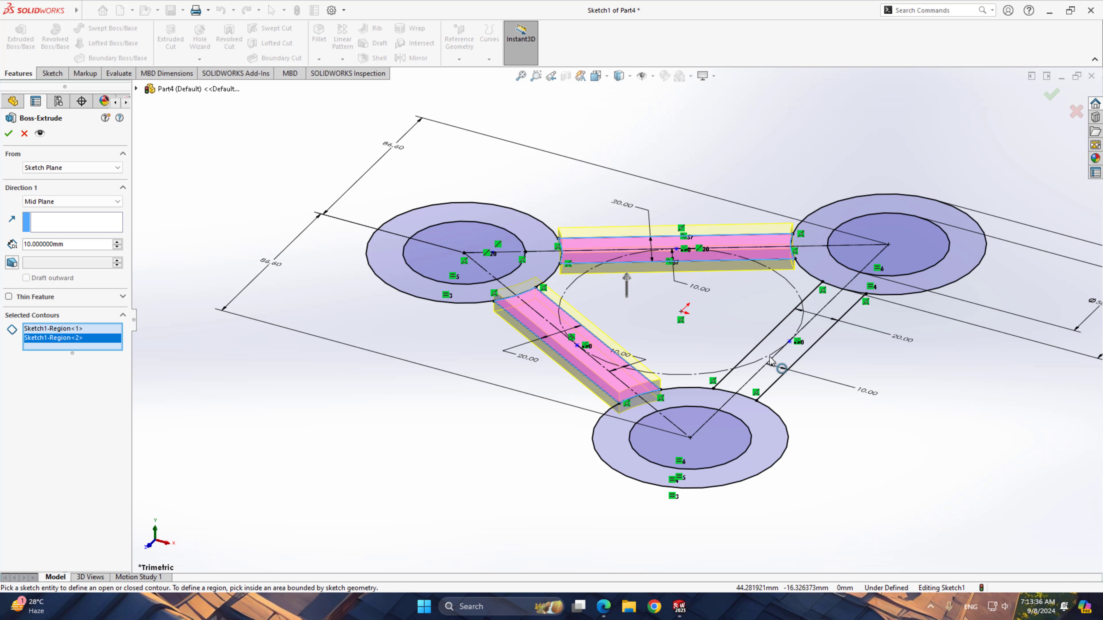
pyautogui.click(795, 357)
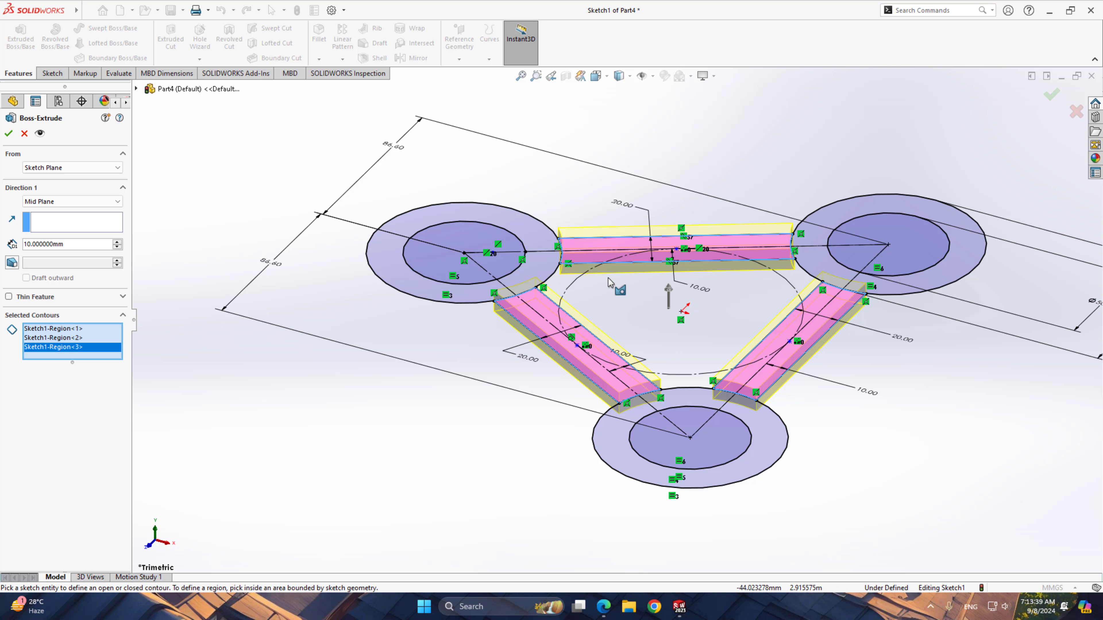
pyautogui.moveTo(622, 296); pyautogui.dragTo(613, 416, button='middle')
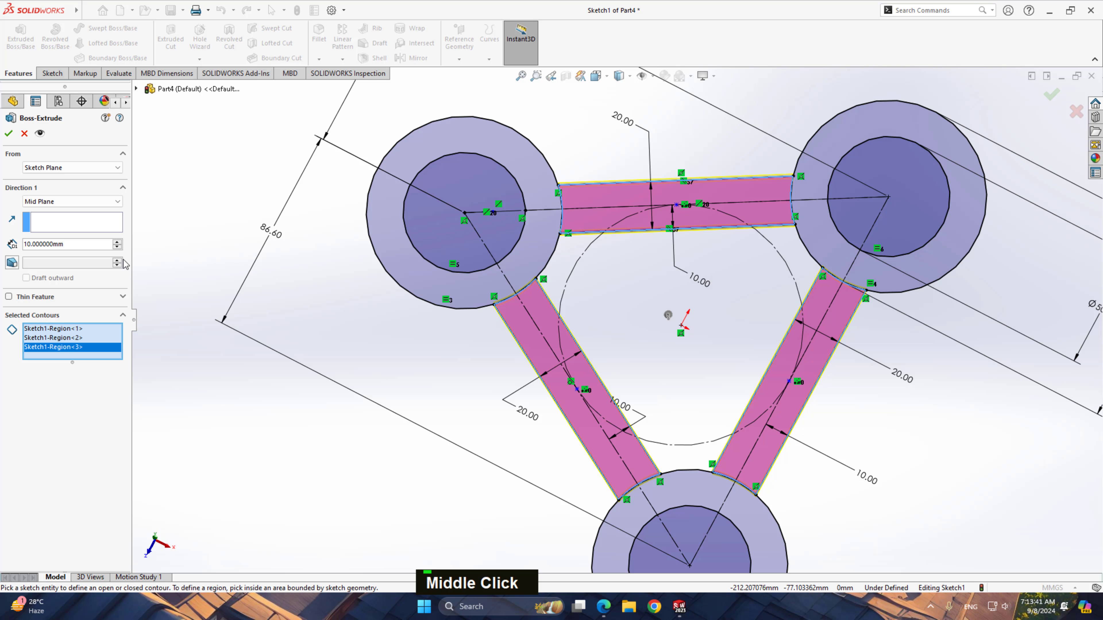
pyautogui.click(8, 135)
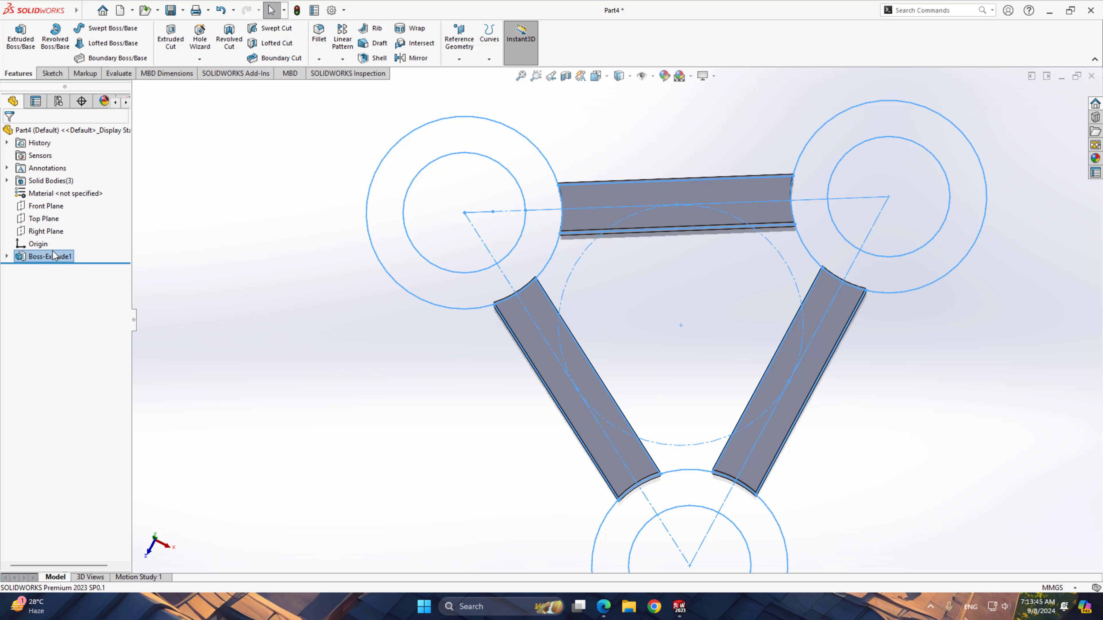
# Step: Reuse the arms' sketch to extrude the three ring regions 20 mm with the Mid Plane option, merged with the arms
pyautogui.click(8, 256)
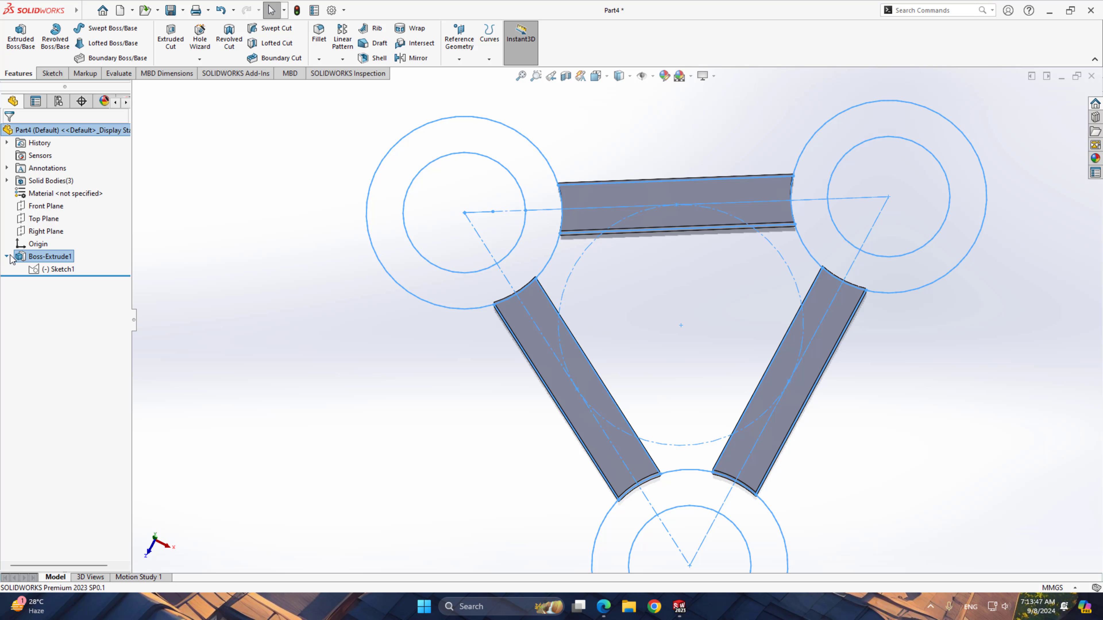
pyautogui.click(54, 270)
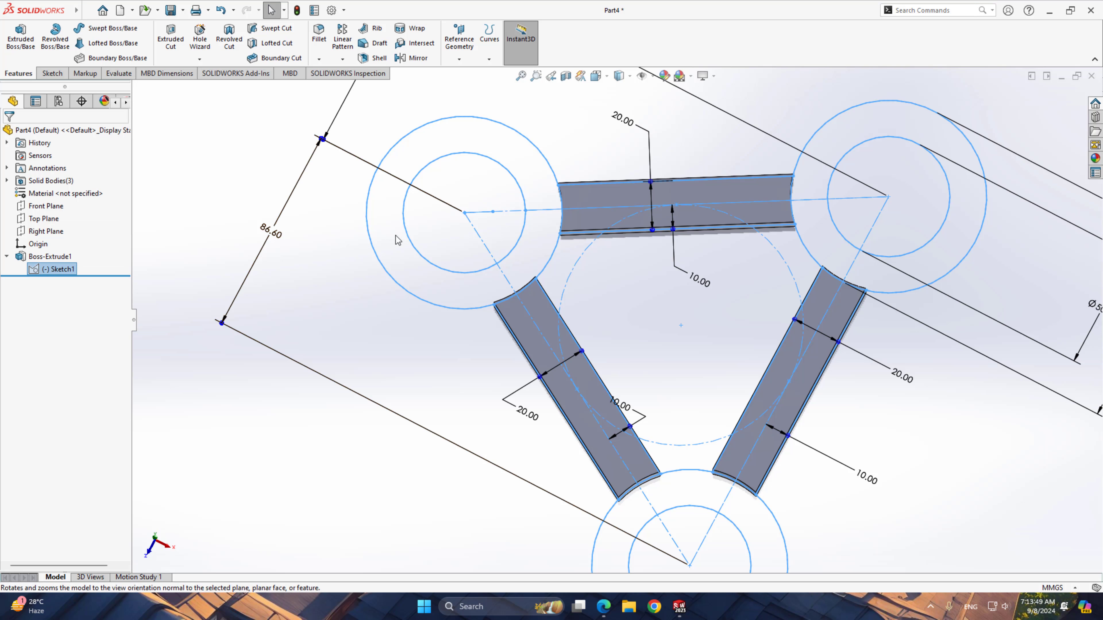
pyautogui.click(12, 51)
pyautogui.click(408, 256)
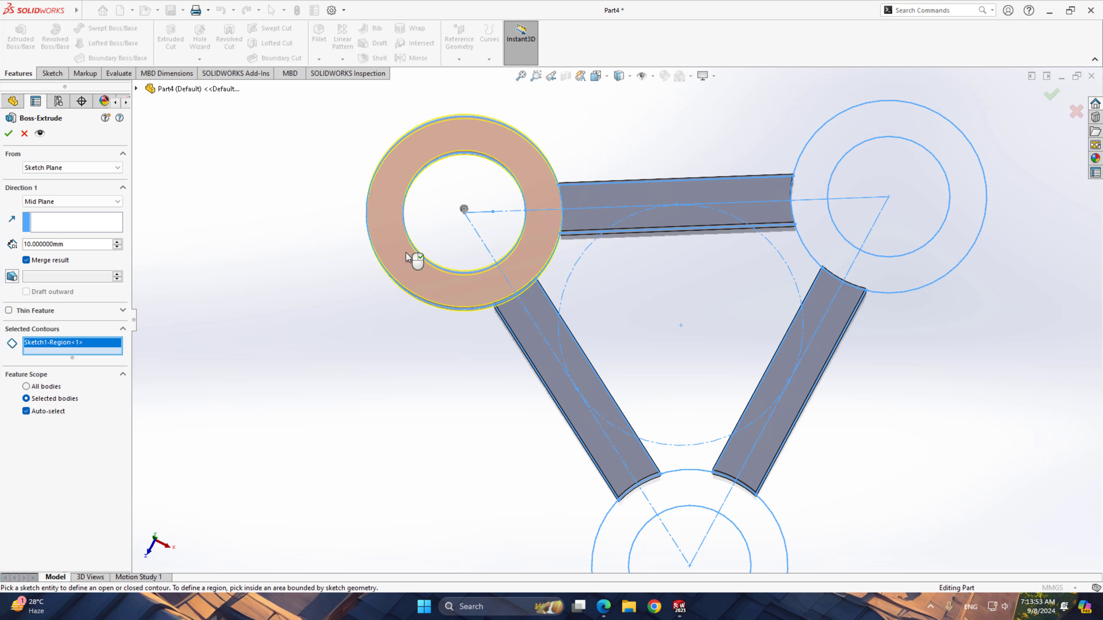
pyautogui.click(632, 510)
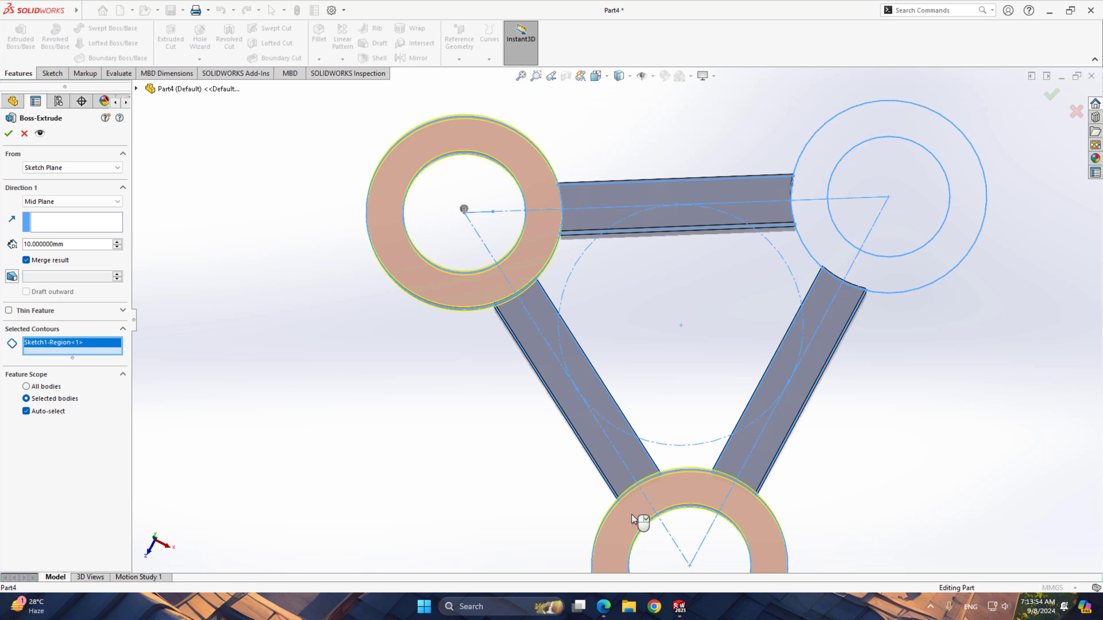
pyautogui.click(888, 276)
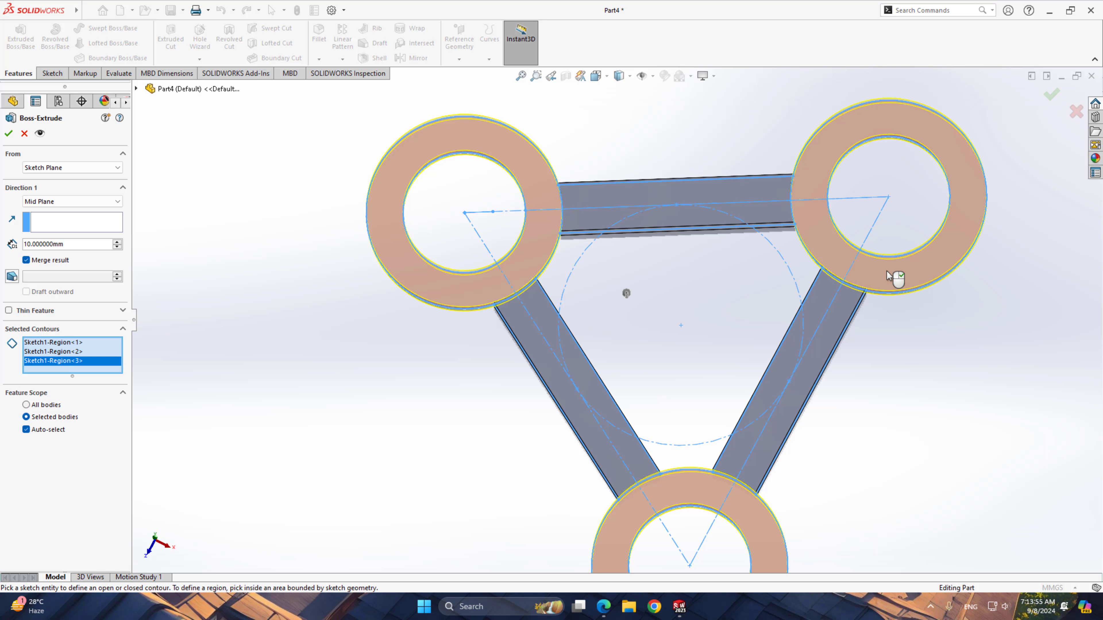
pyautogui.click(117, 242)
pyautogui.moveTo(219, 328); pyautogui.dragTo(350, 343, button='middle')
pyautogui.click(8, 135)
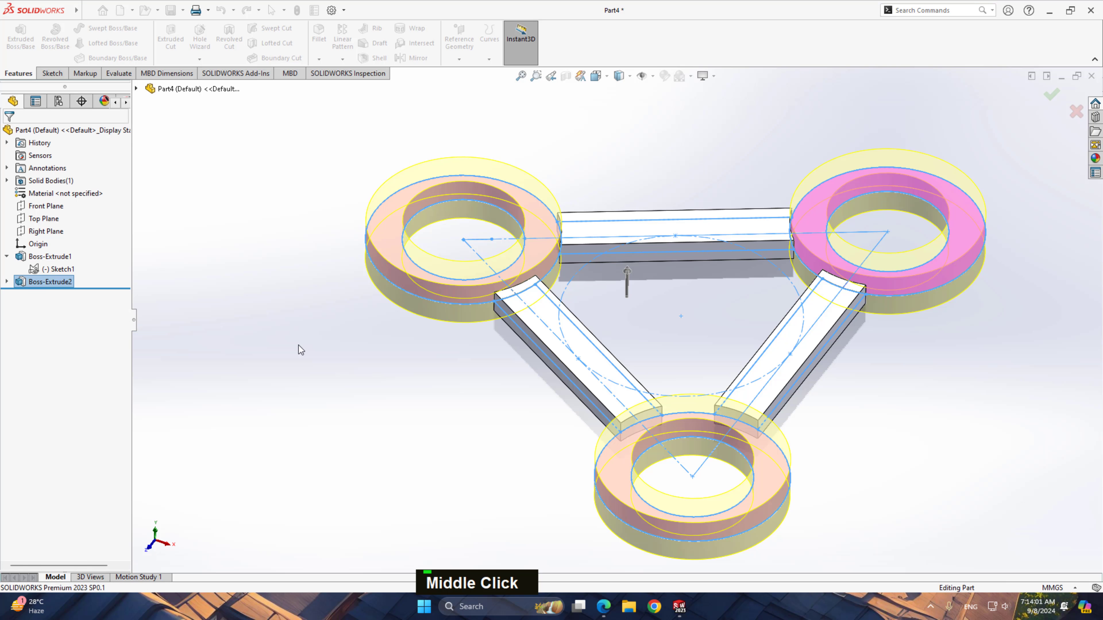